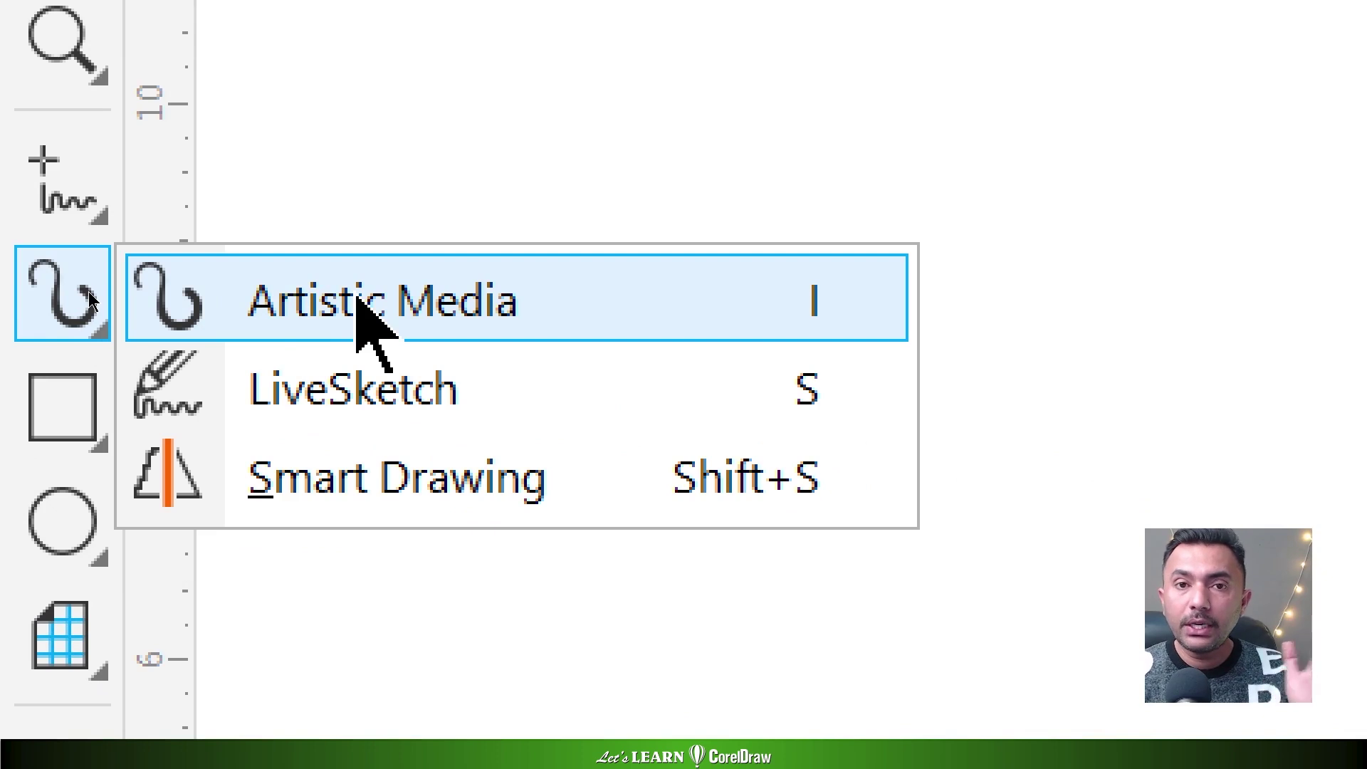
# Activate the Artistic Media tool in its Preset mode
pyautogui.click(360, 303)
pyautogui.press('alt')
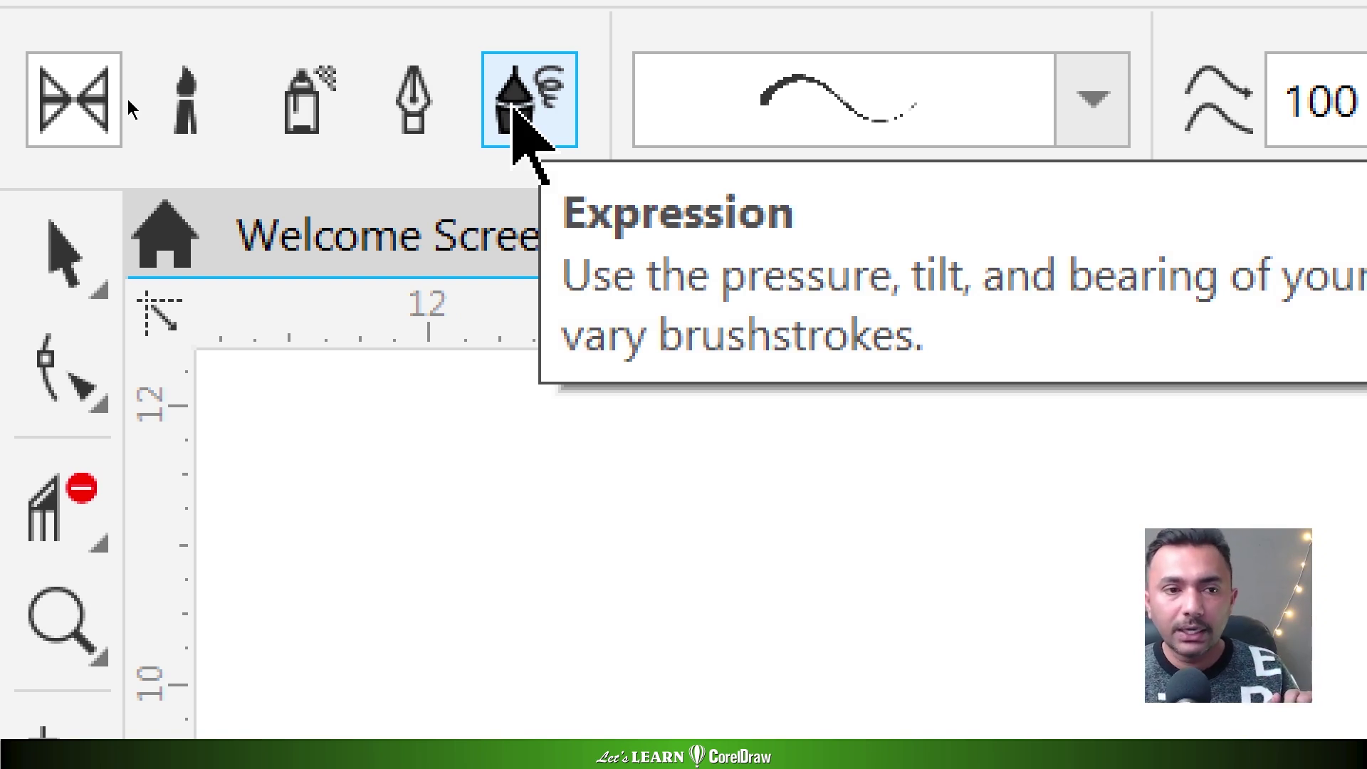
pyautogui.press('alt')
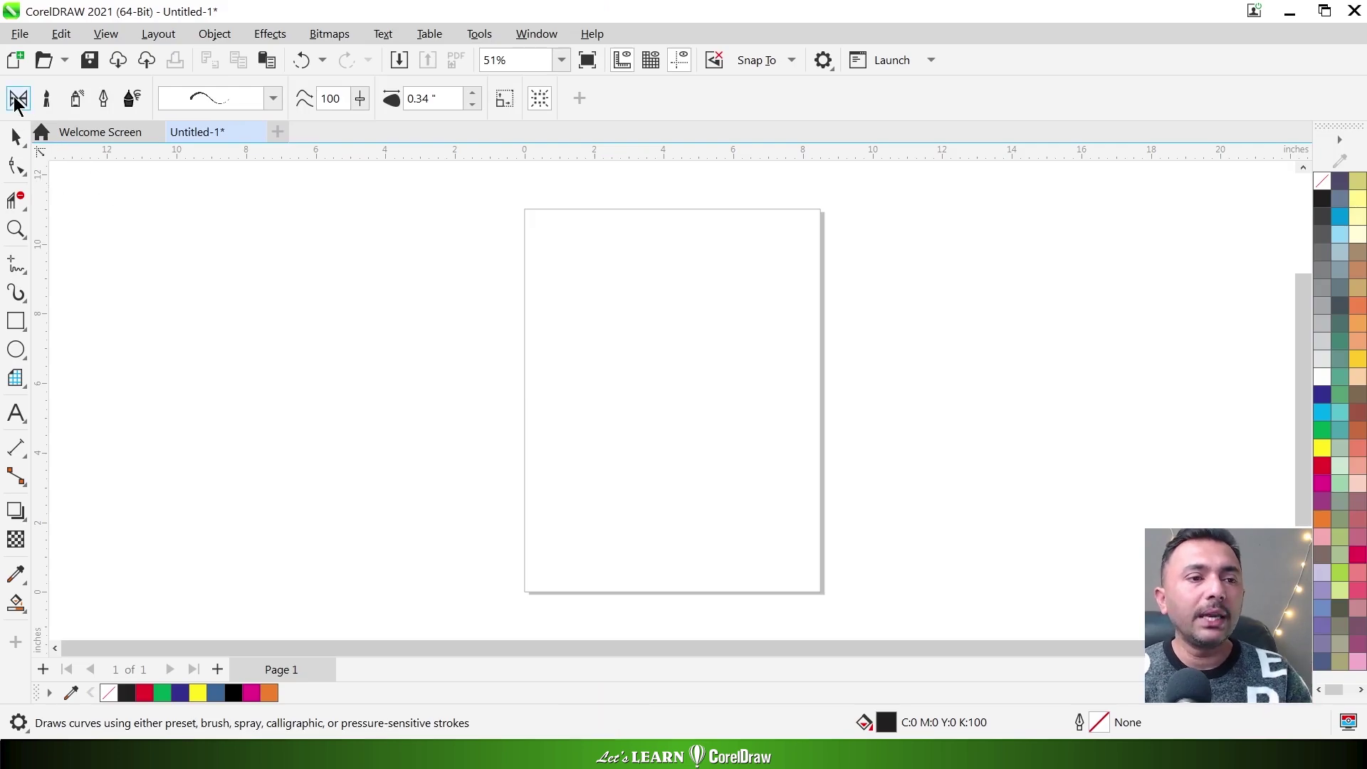
pyautogui.hotkey('alt', '`')
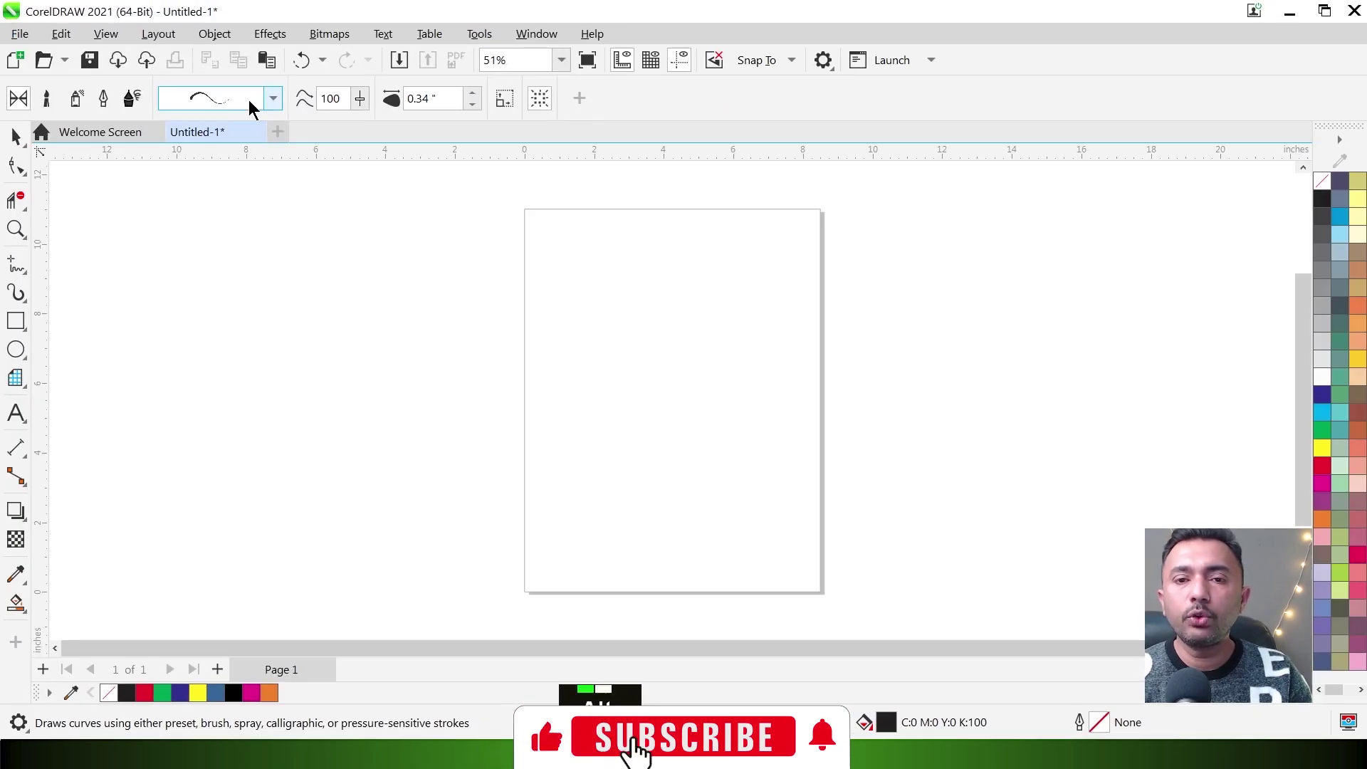
# Choose a flat-ended tapering preset stroke and draw a large wavy curve across the page's left edge, thick at its left end
pyautogui.click(273, 98)
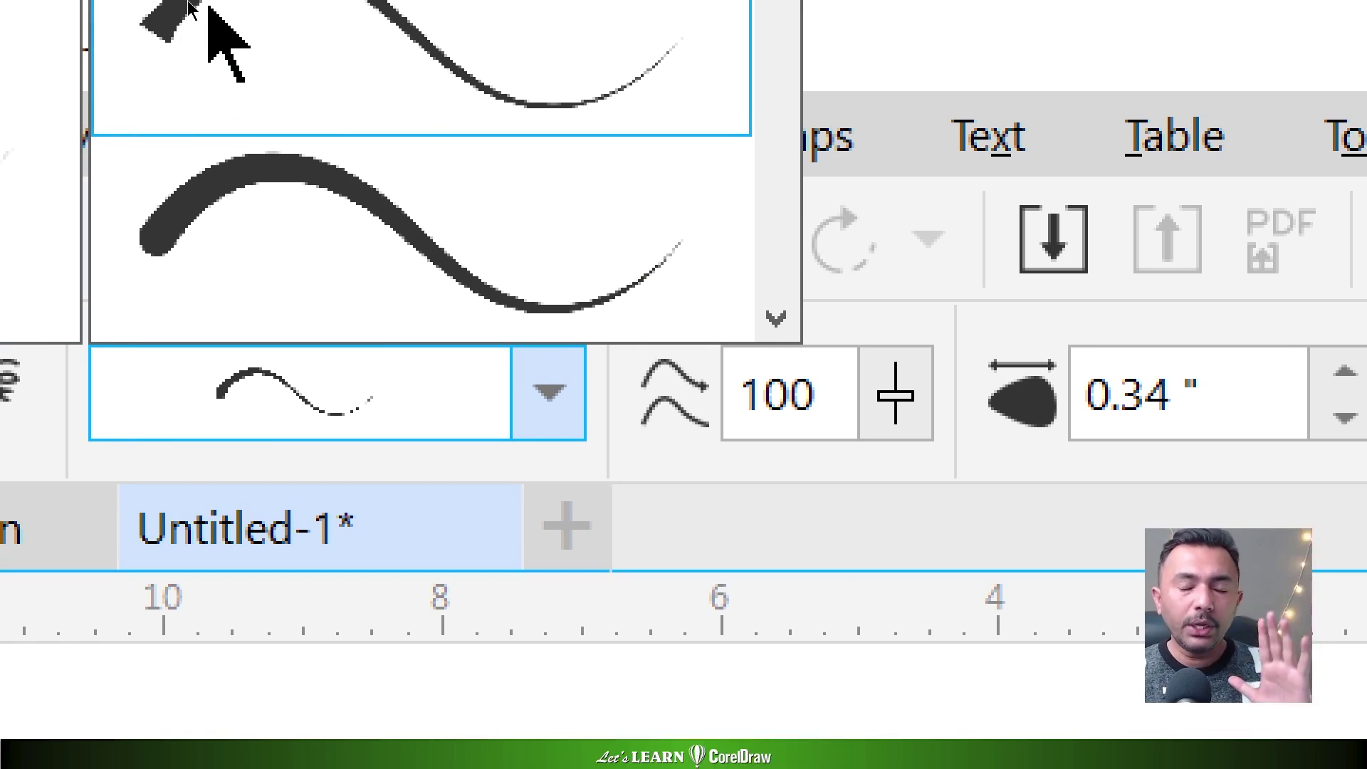
pyautogui.hotkey('alt', '`')
pyautogui.hotkey('alt', '`')
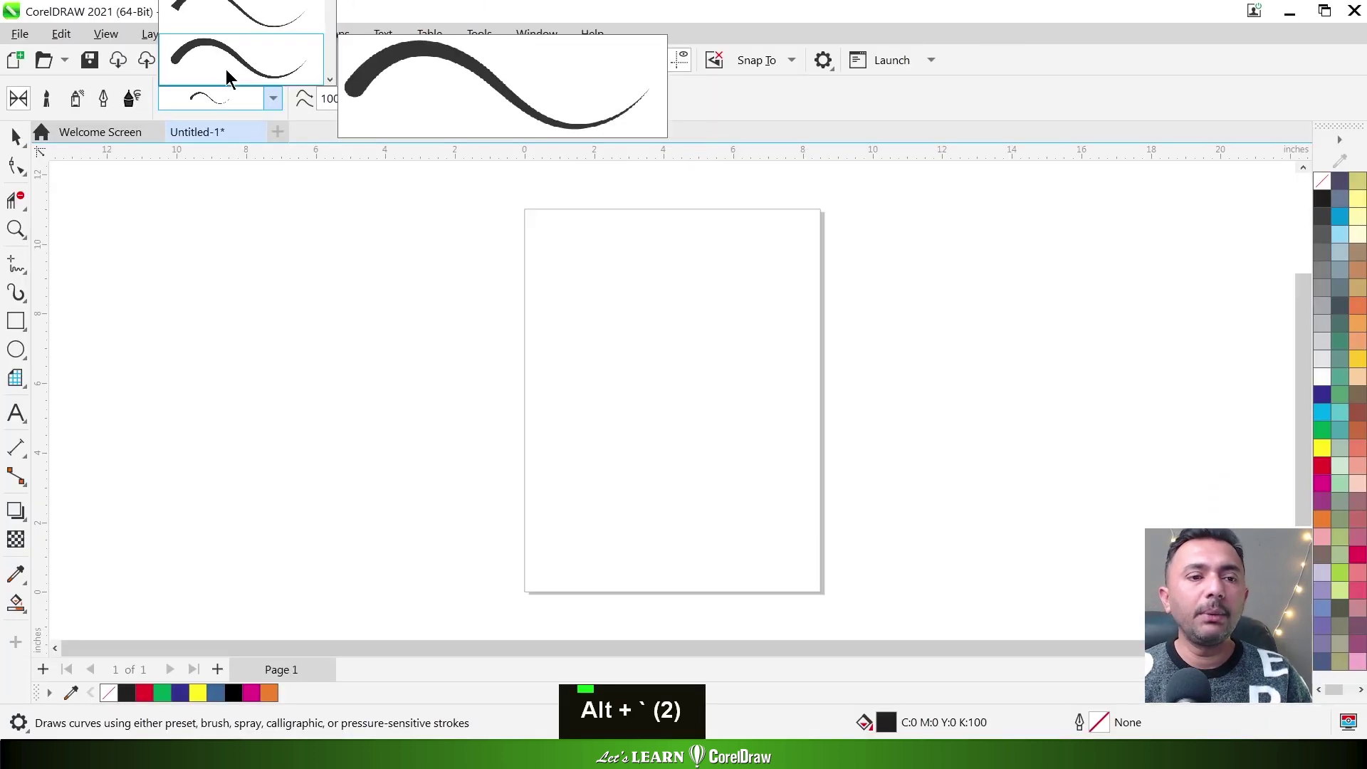
pyautogui.doubleClick(332, 77)
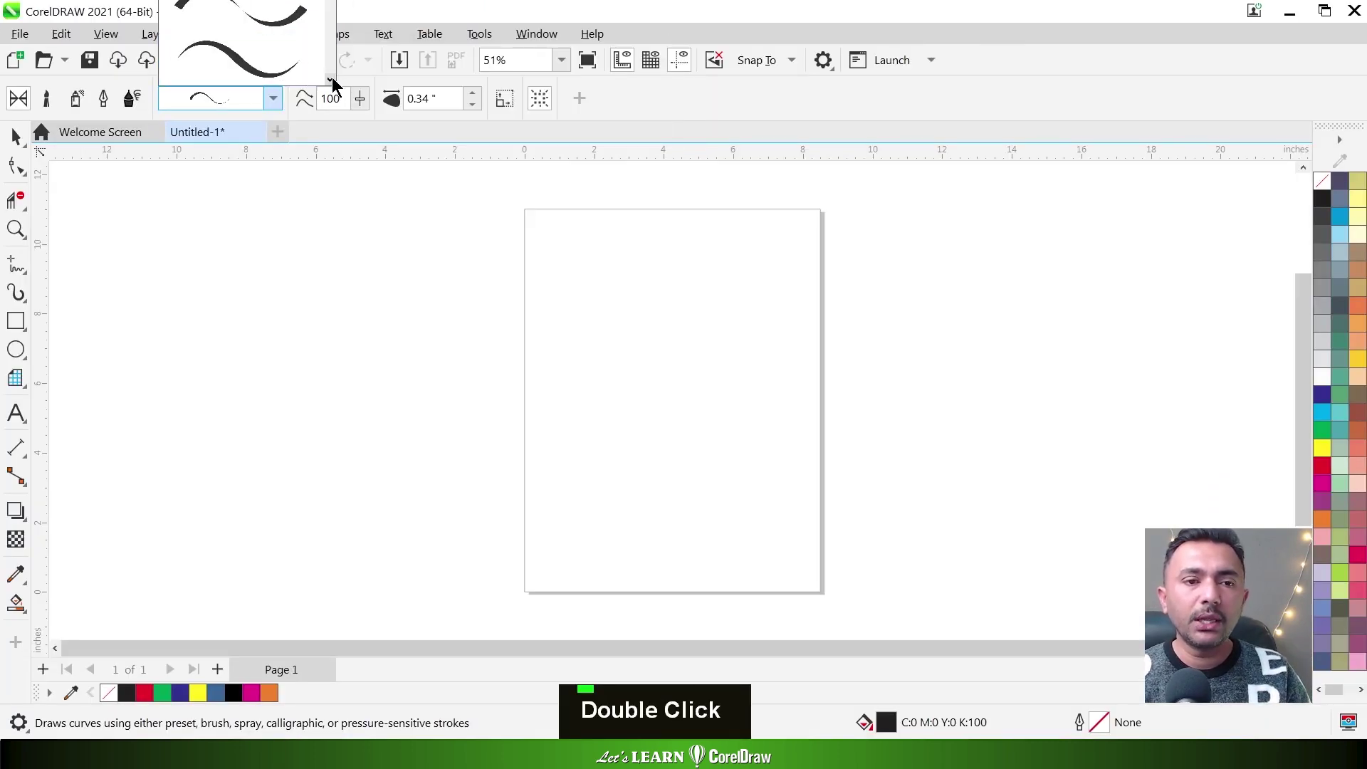
pyautogui.doubleClick(332, 77)
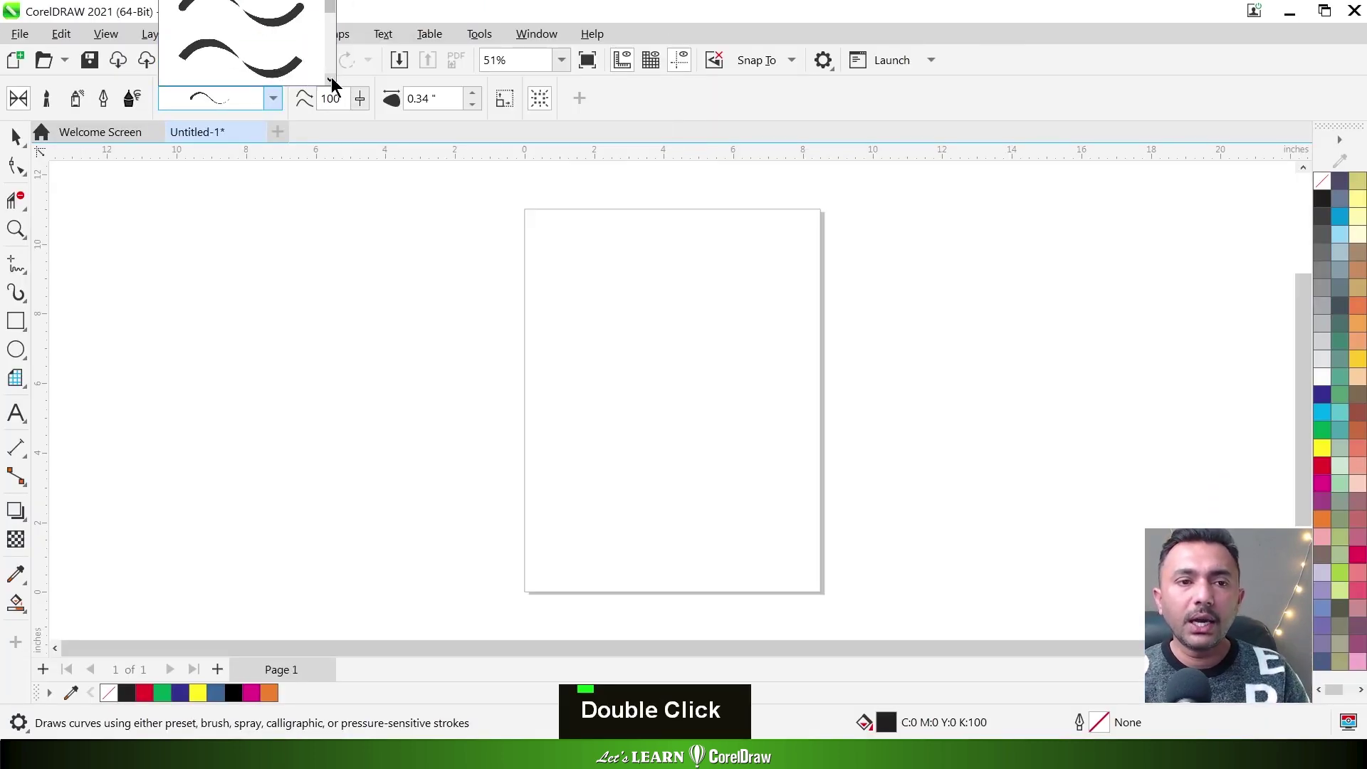
pyautogui.doubleClick(331, 77)
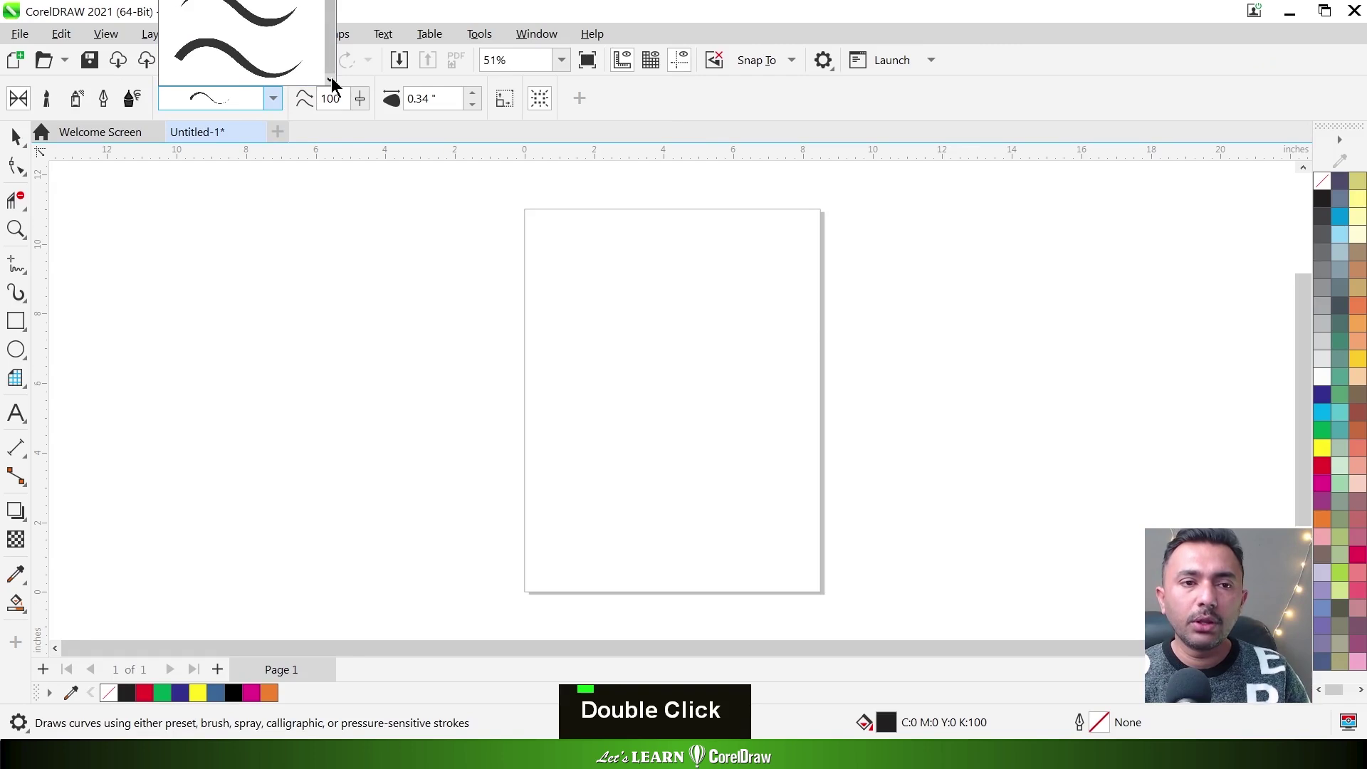
pyautogui.click(284, 73)
pyautogui.moveTo(690, 324); pyautogui.dragTo(705, 356)
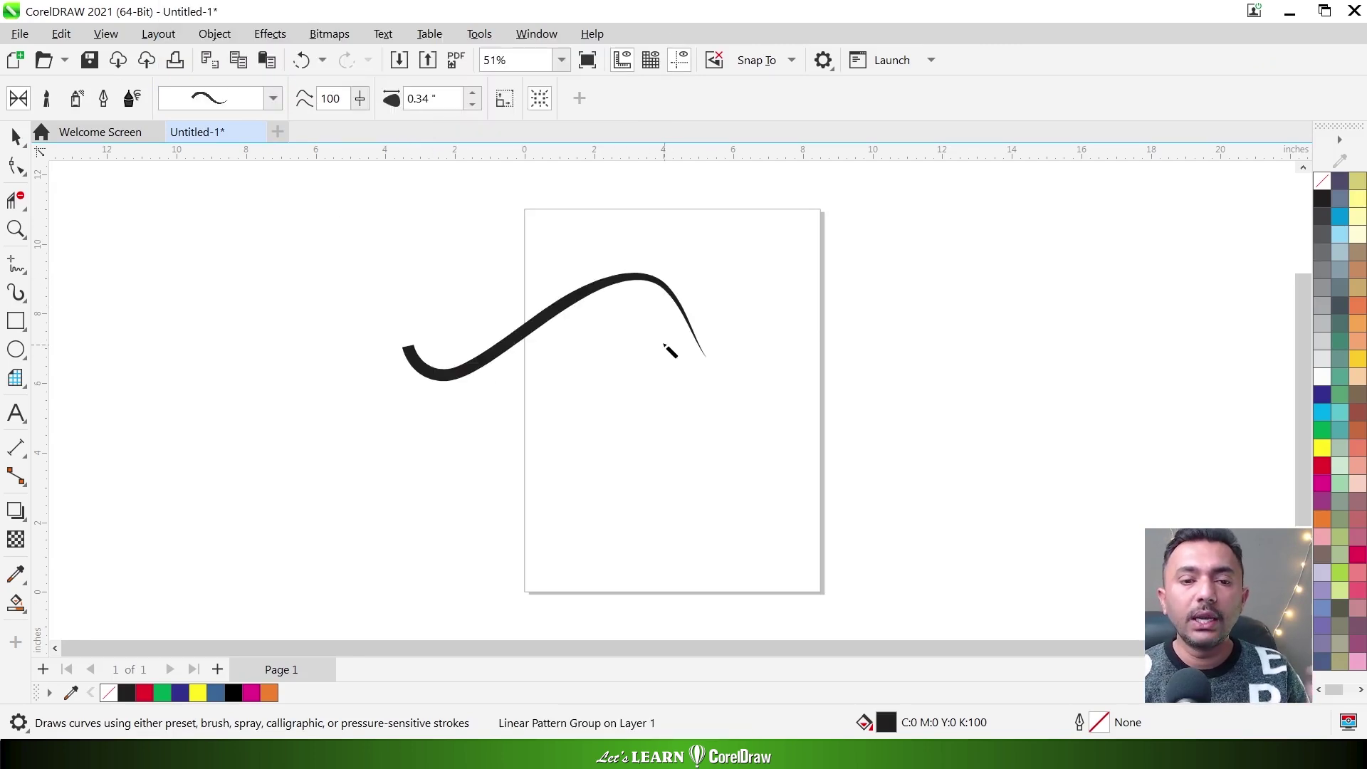
# Show the Artistic Media docker from the Effects dockers
pyautogui.click(537, 37)
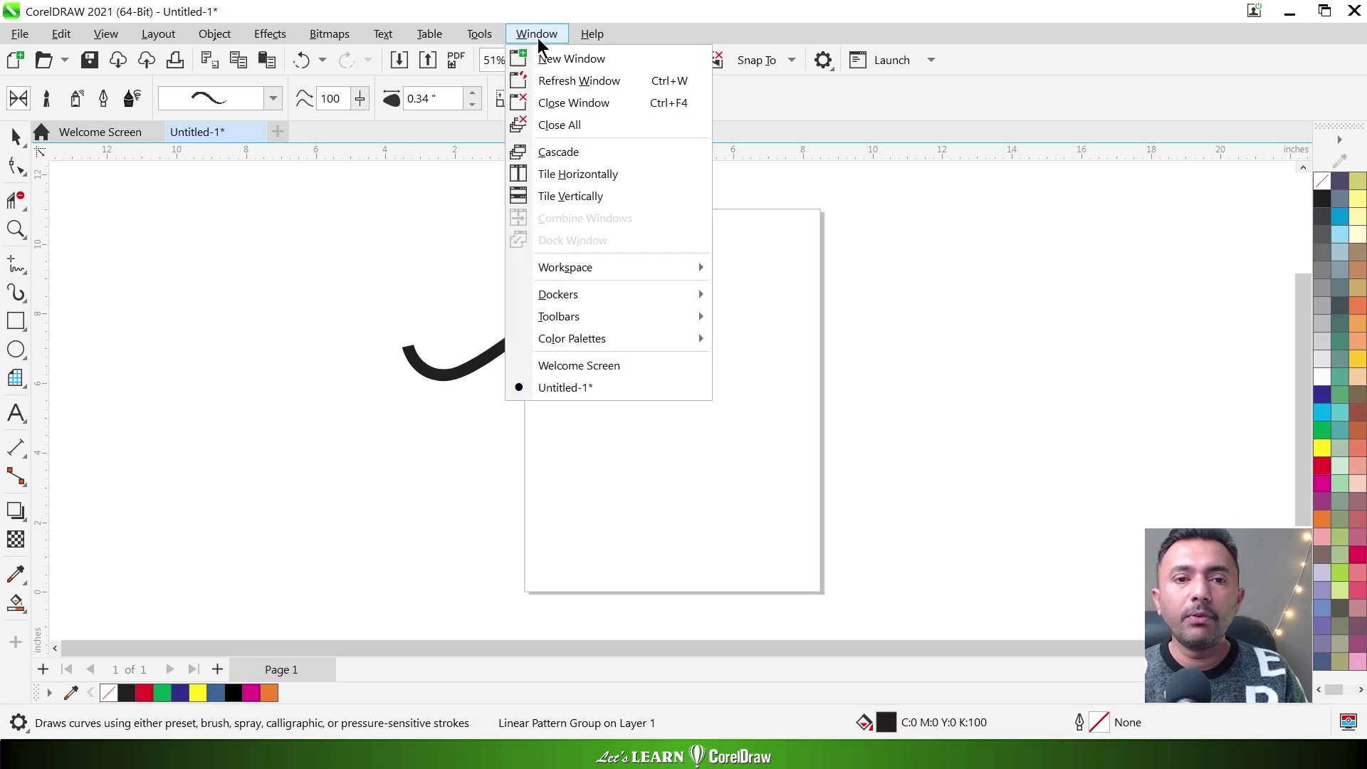
pyautogui.moveTo(585, 295)
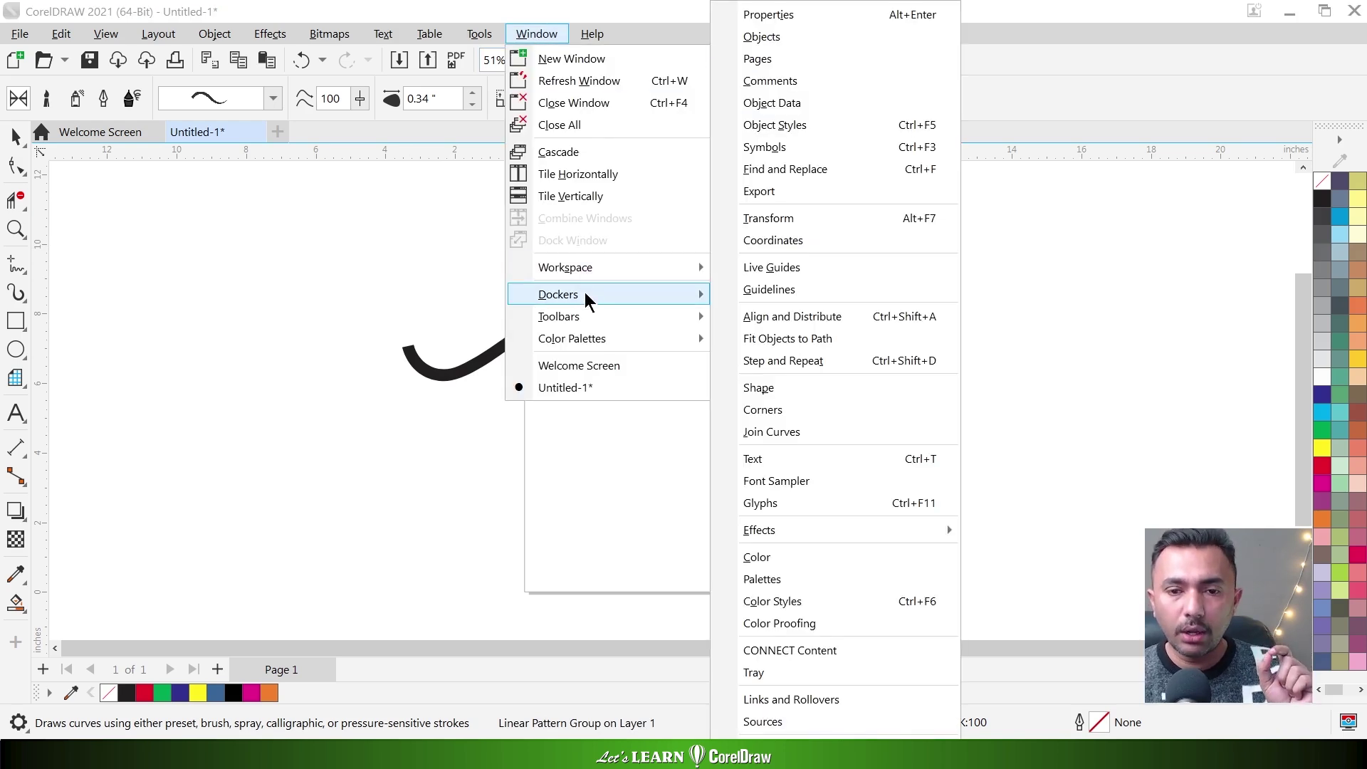
pyautogui.moveTo(816, 528)
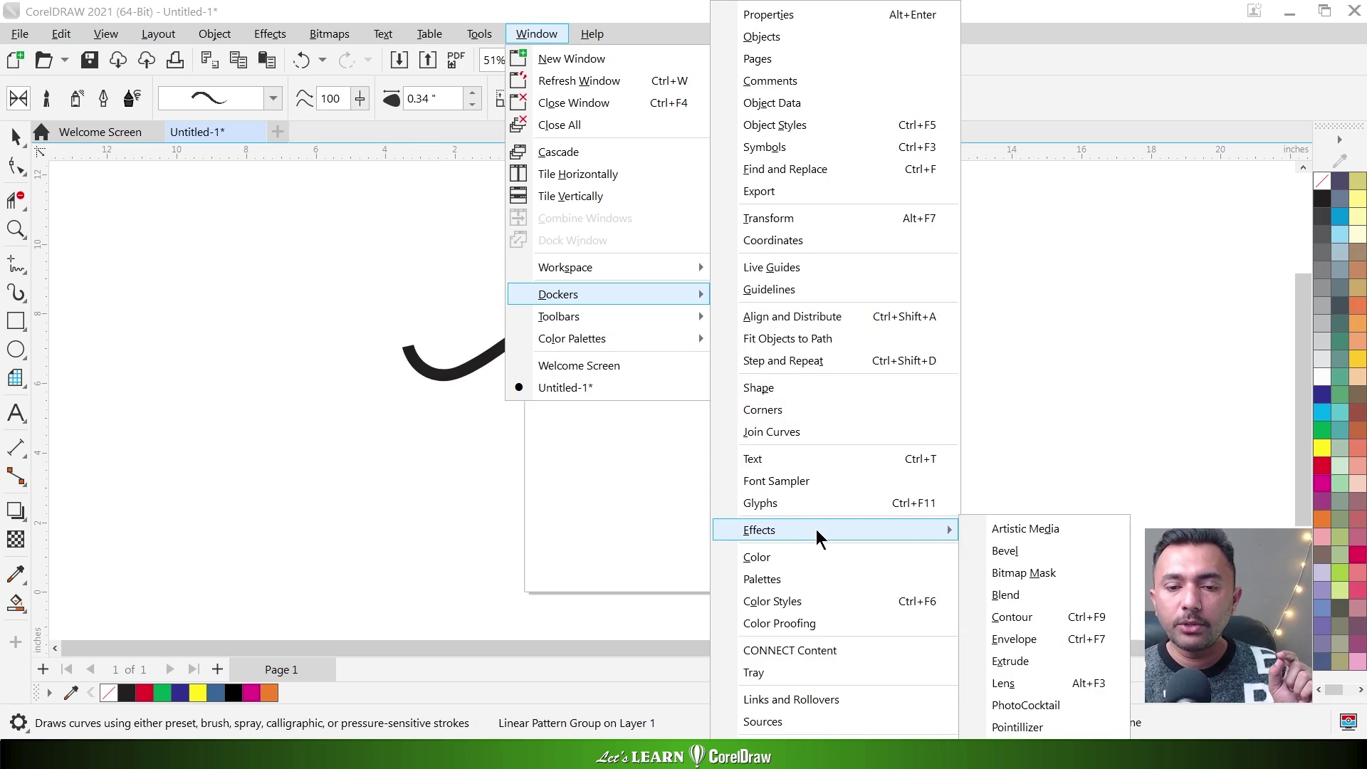
pyautogui.click(1040, 528)
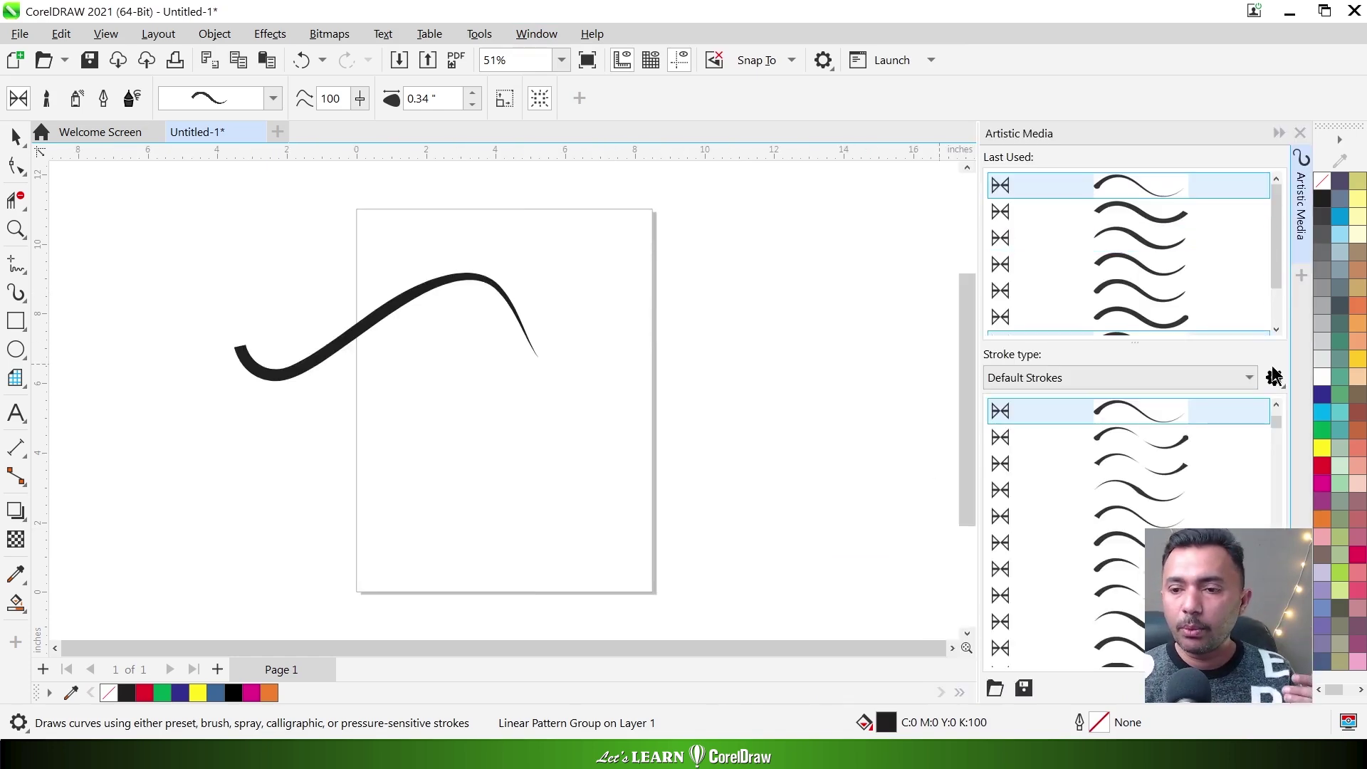
# Examine the Default Strokes in the Artistic Media docker and compare them with the tool's preset stroke list
pyautogui.doubleClick(1277, 426)
pyautogui.scroll(1, 1137, 497)
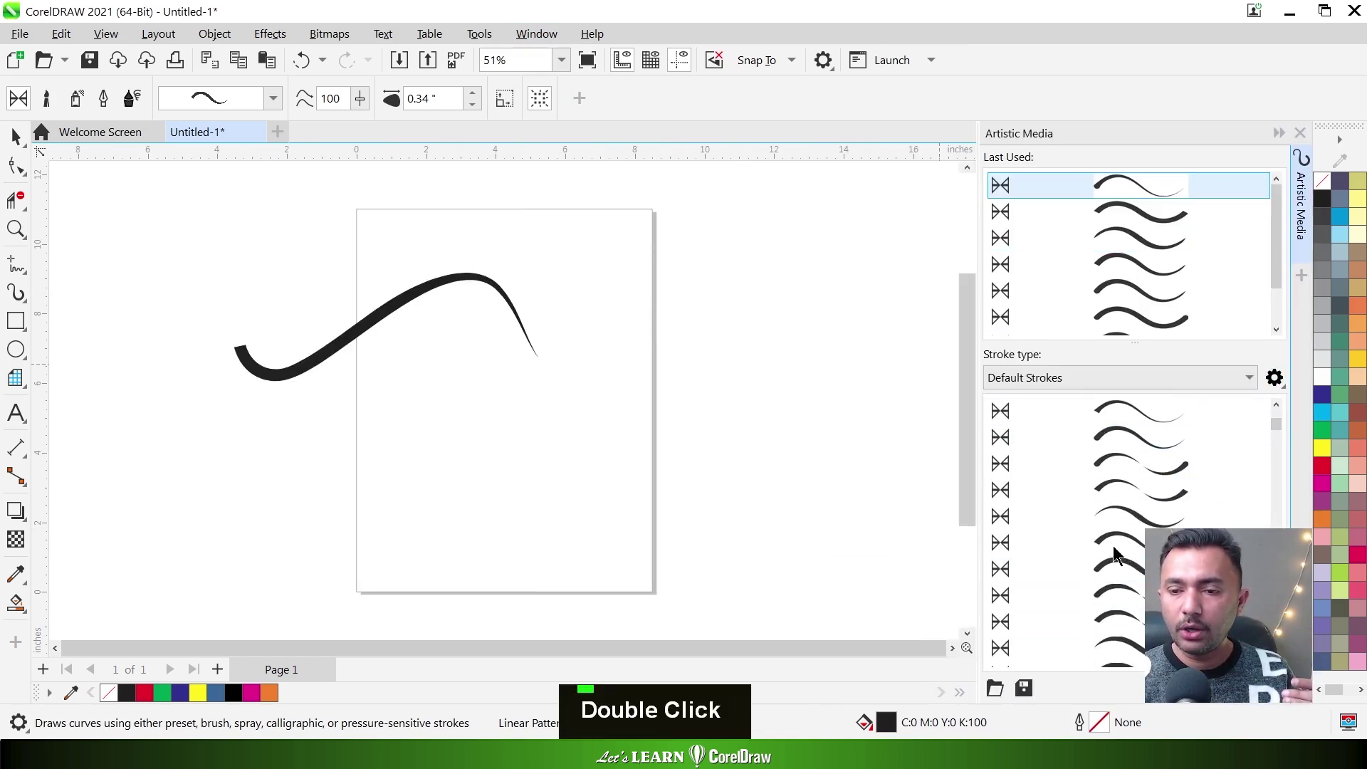
pyautogui.click(1122, 417)
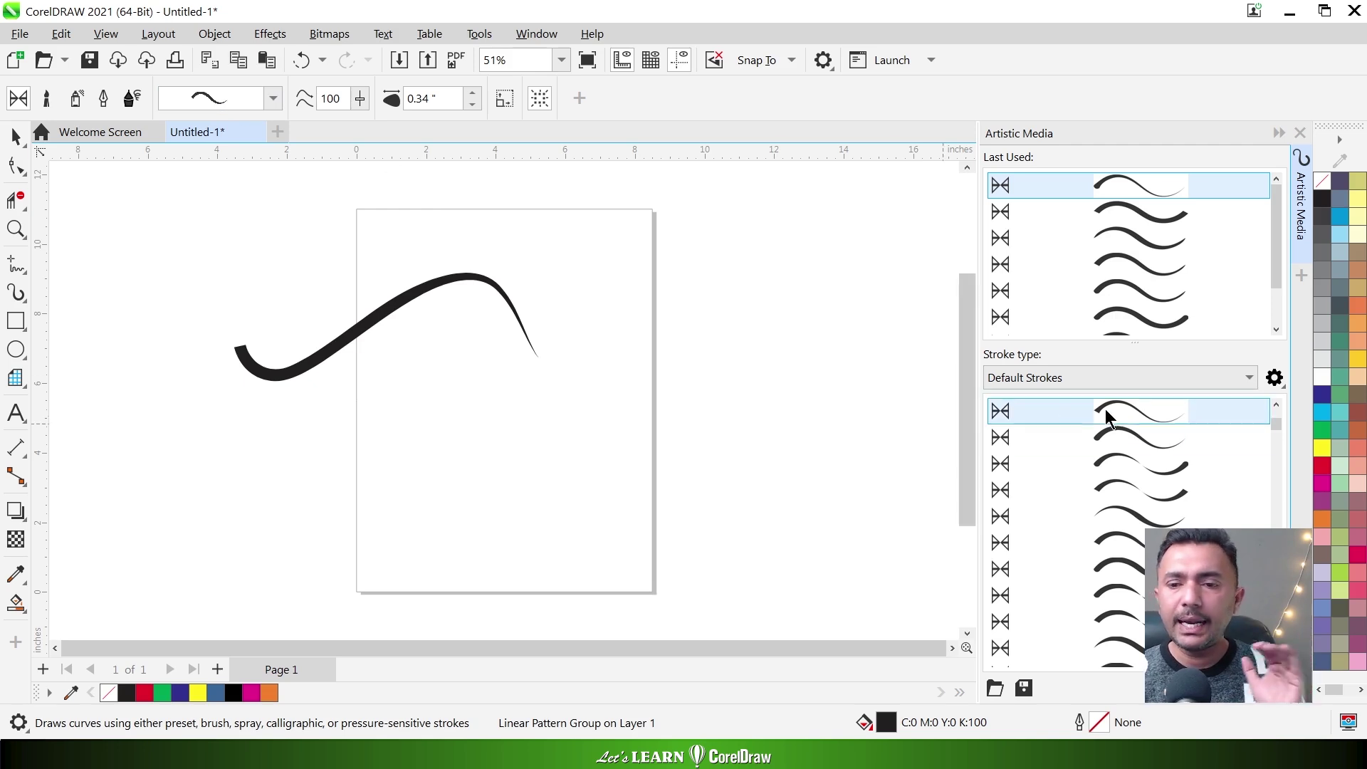
pyautogui.click(274, 99)
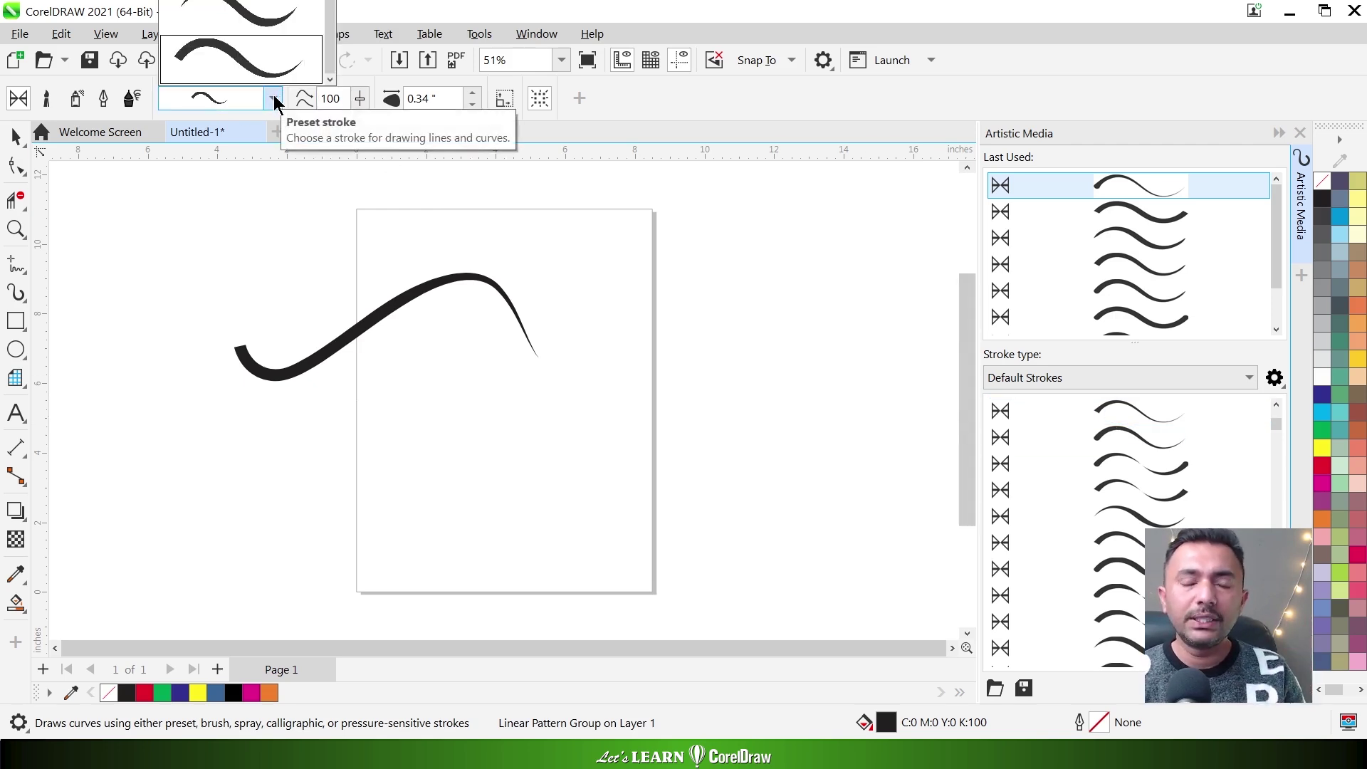
pyautogui.click(1276, 425)
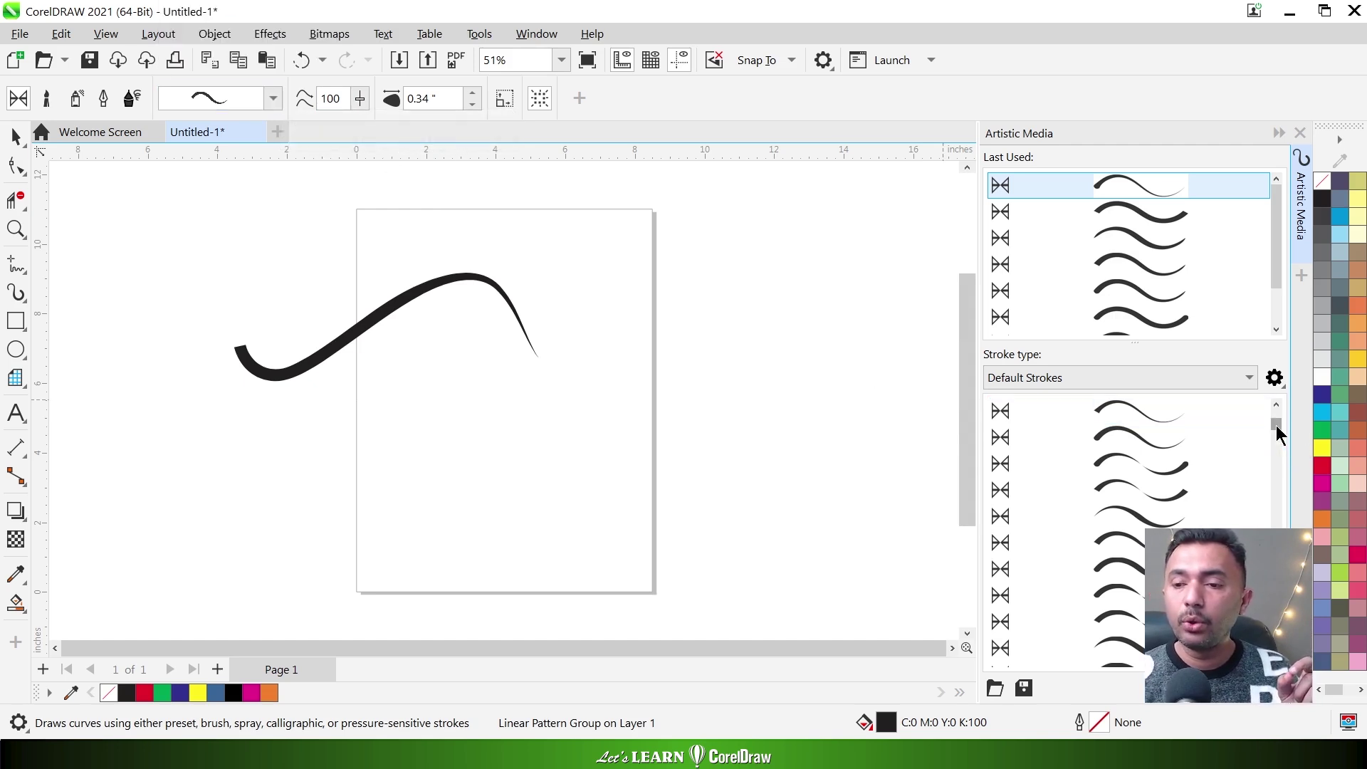
pyautogui.moveTo(1276, 425)
pyautogui.mouseDown()
pyautogui.moveTo(1273, 462)
pyautogui.moveTo(1273, 436)
pyautogui.mouseUp()
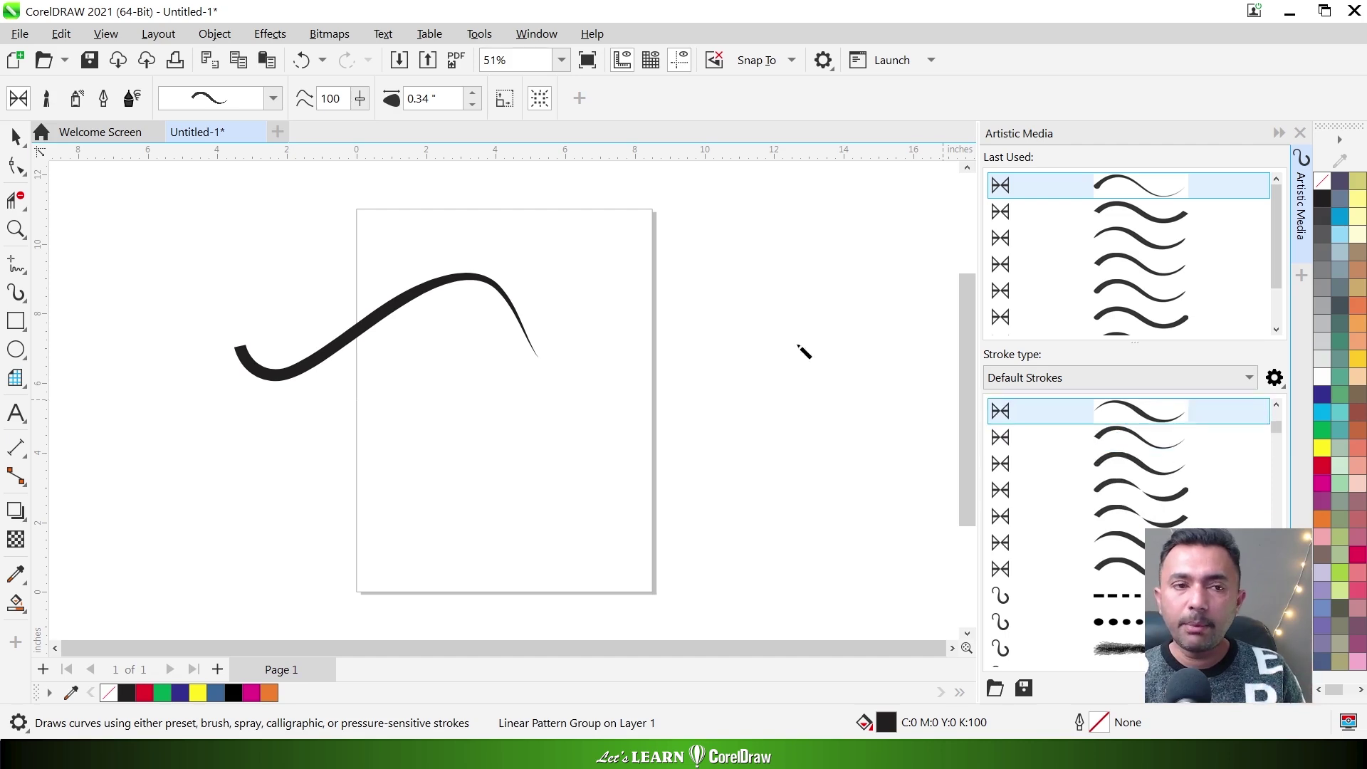
pyautogui.click(274, 99)
pyautogui.click(273, 101)
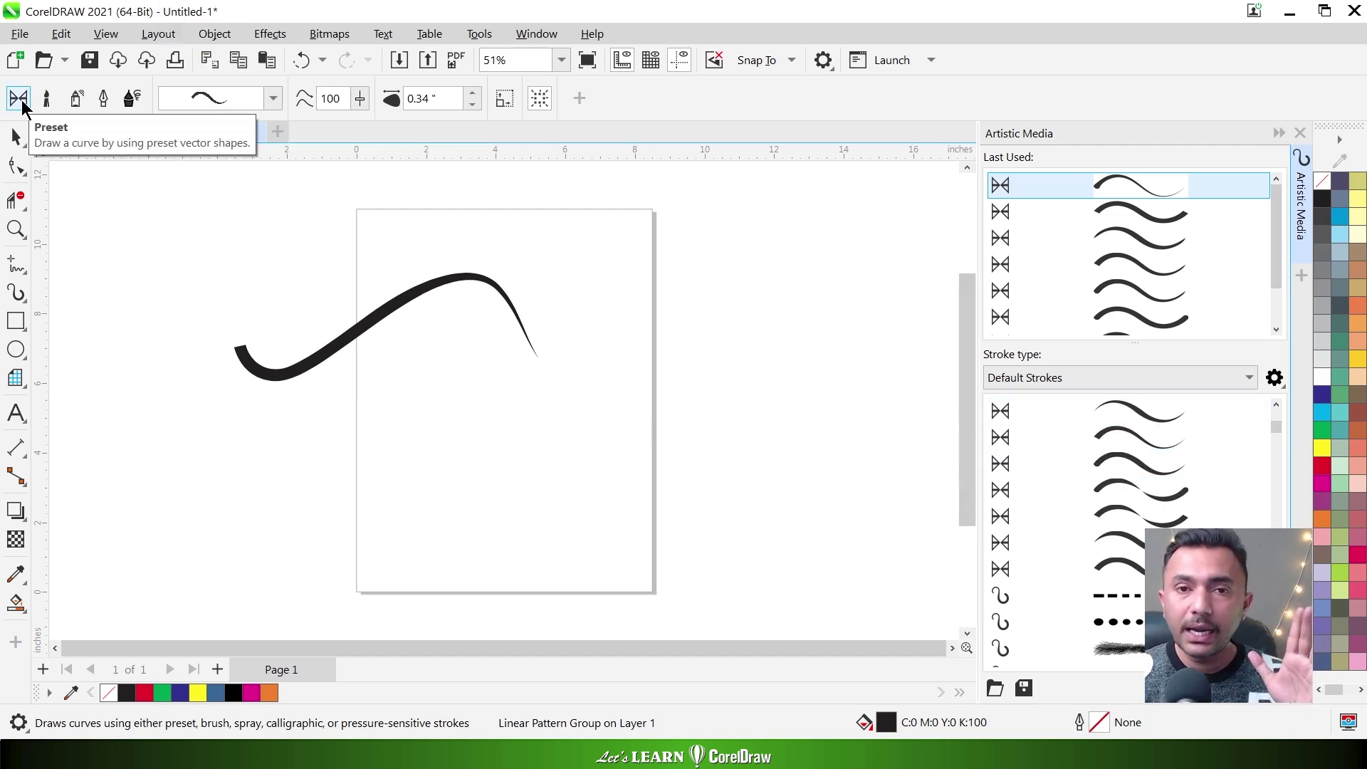
# Apply the round-ended tapering preset to the wavy curve and draw two eyebrow arcs below it, each about 3 inches wide
pyautogui.click(1126, 464)
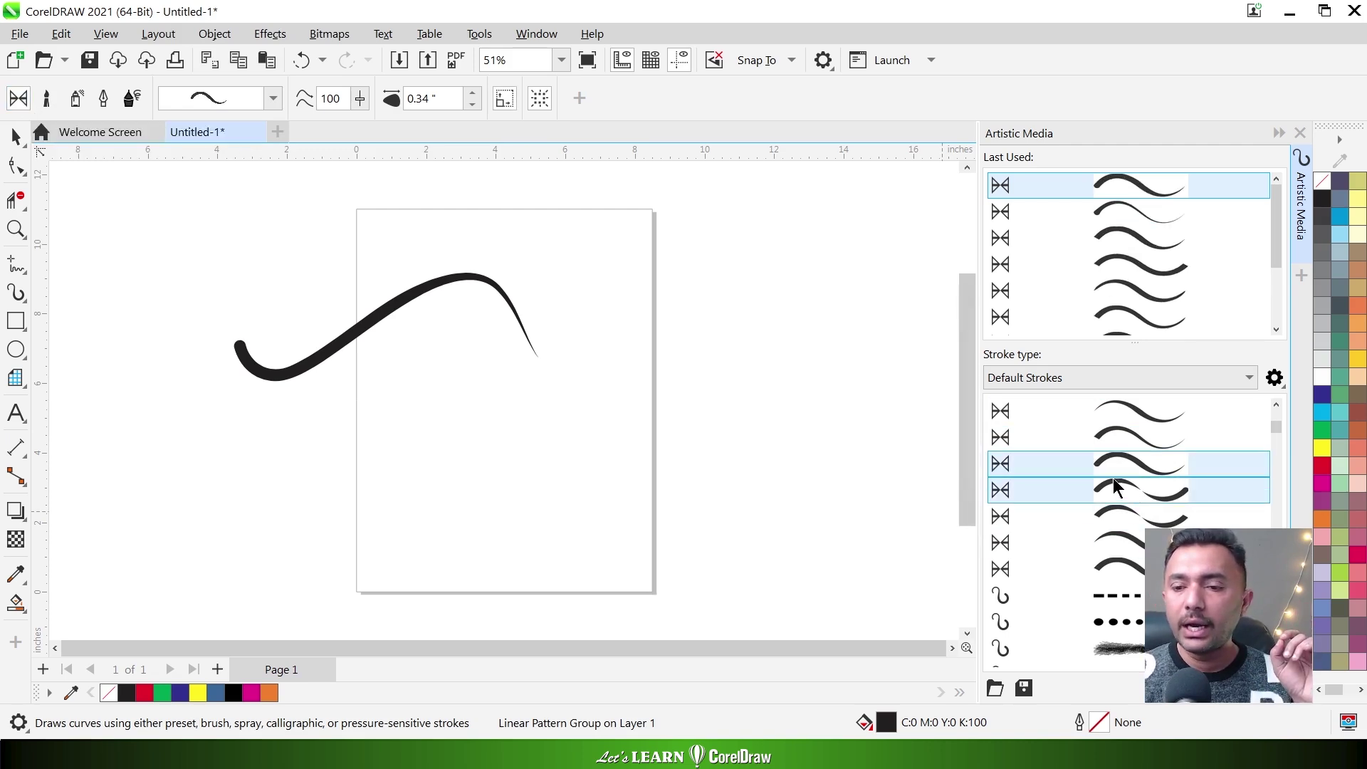
pyautogui.moveTo(516, 411); pyautogui.dragTo(519, 413)
pyautogui.press('F2')
pyautogui.click(445, 396)
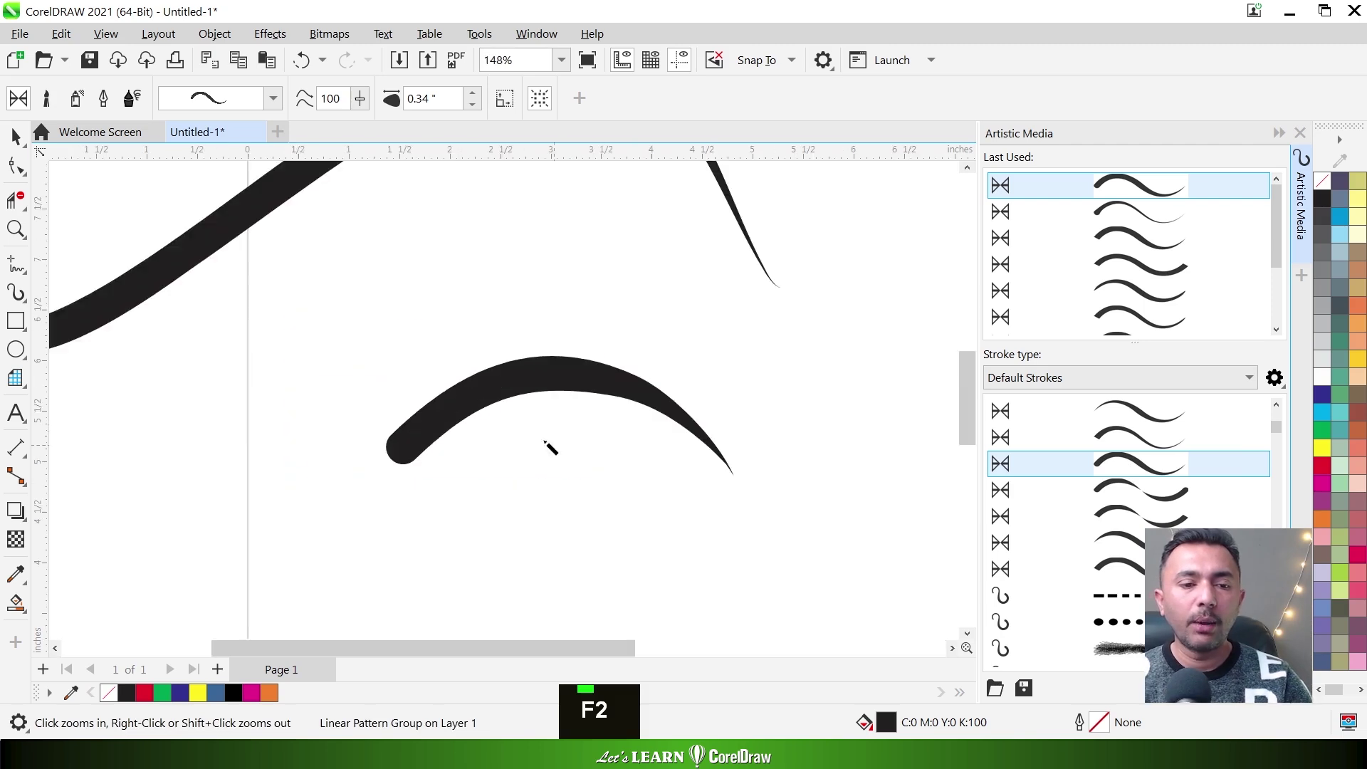
pyautogui.press('F3')
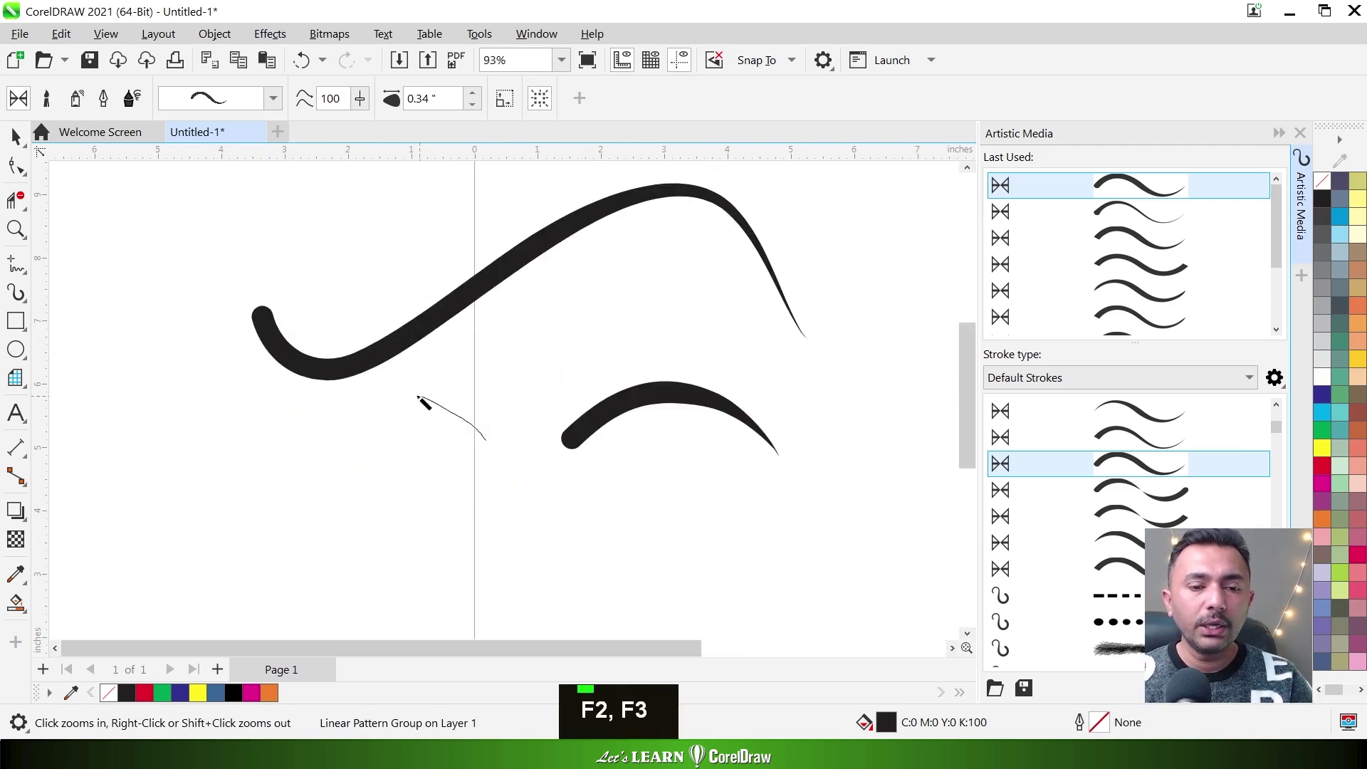
pyautogui.moveTo(431, 403); pyautogui.dragTo(302, 439)
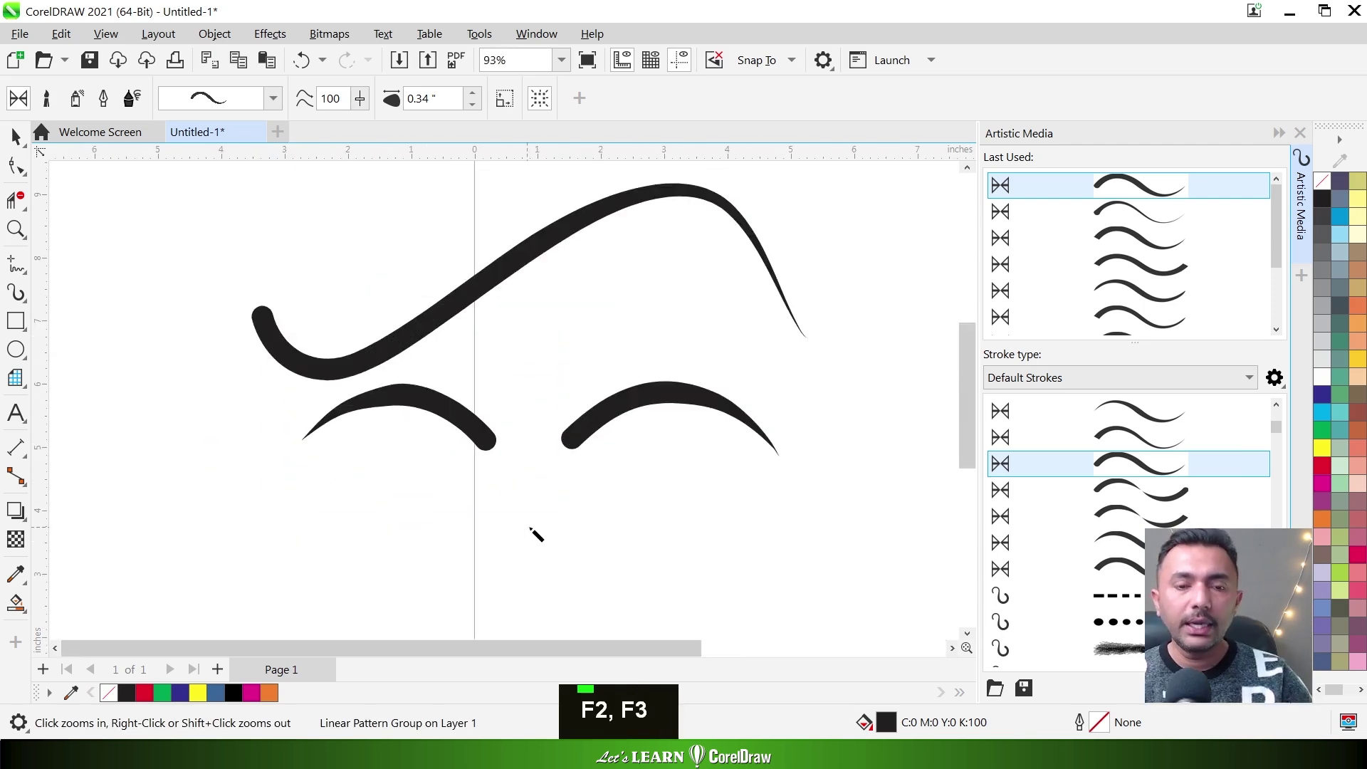
# Complete the cartoon face with two small eyes, a nose, a smiling mouth and a large hair outline in the same preset stroke
pyautogui.press('F3')
pyautogui.press('F2')
pyautogui.press('F3')
pyautogui.moveTo(785, 498); pyautogui.dragTo(785, 498)
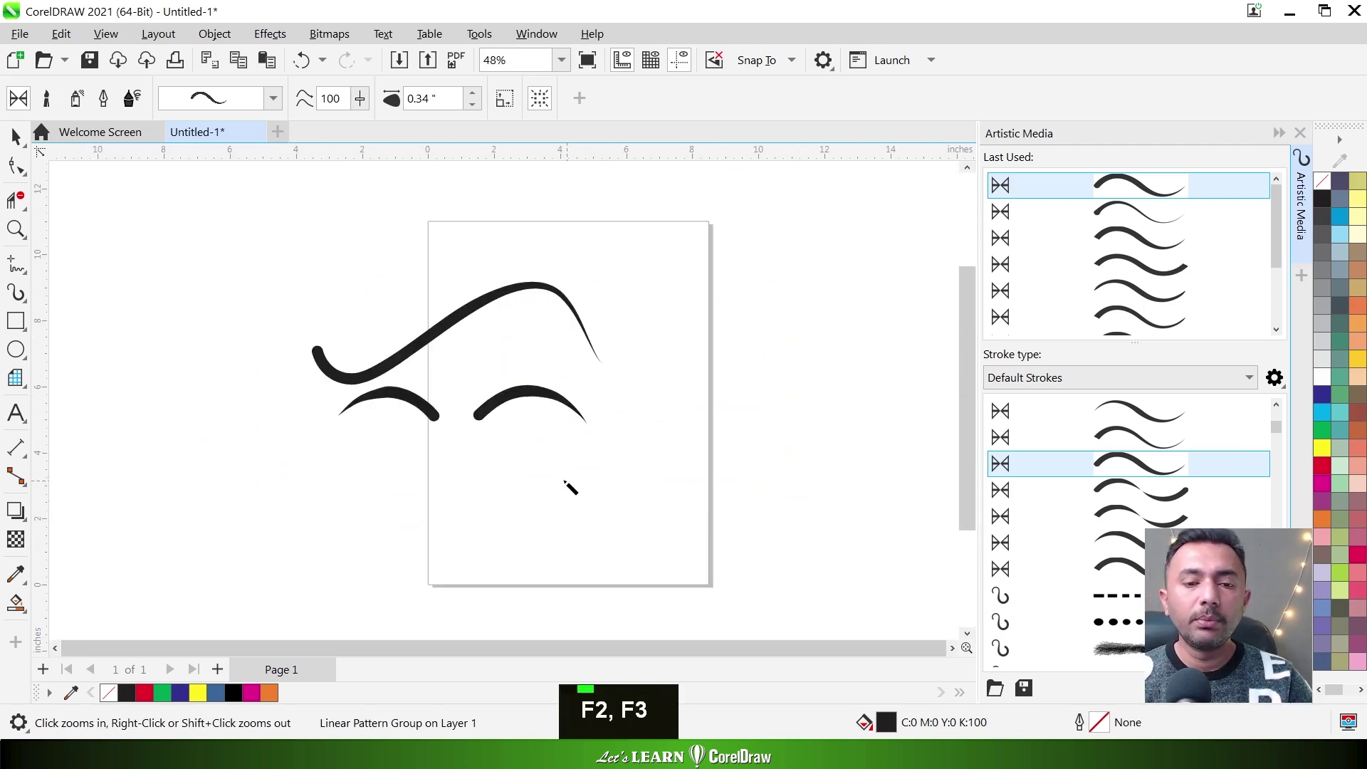
pyautogui.moveTo(543, 450); pyautogui.dragTo(517, 426)
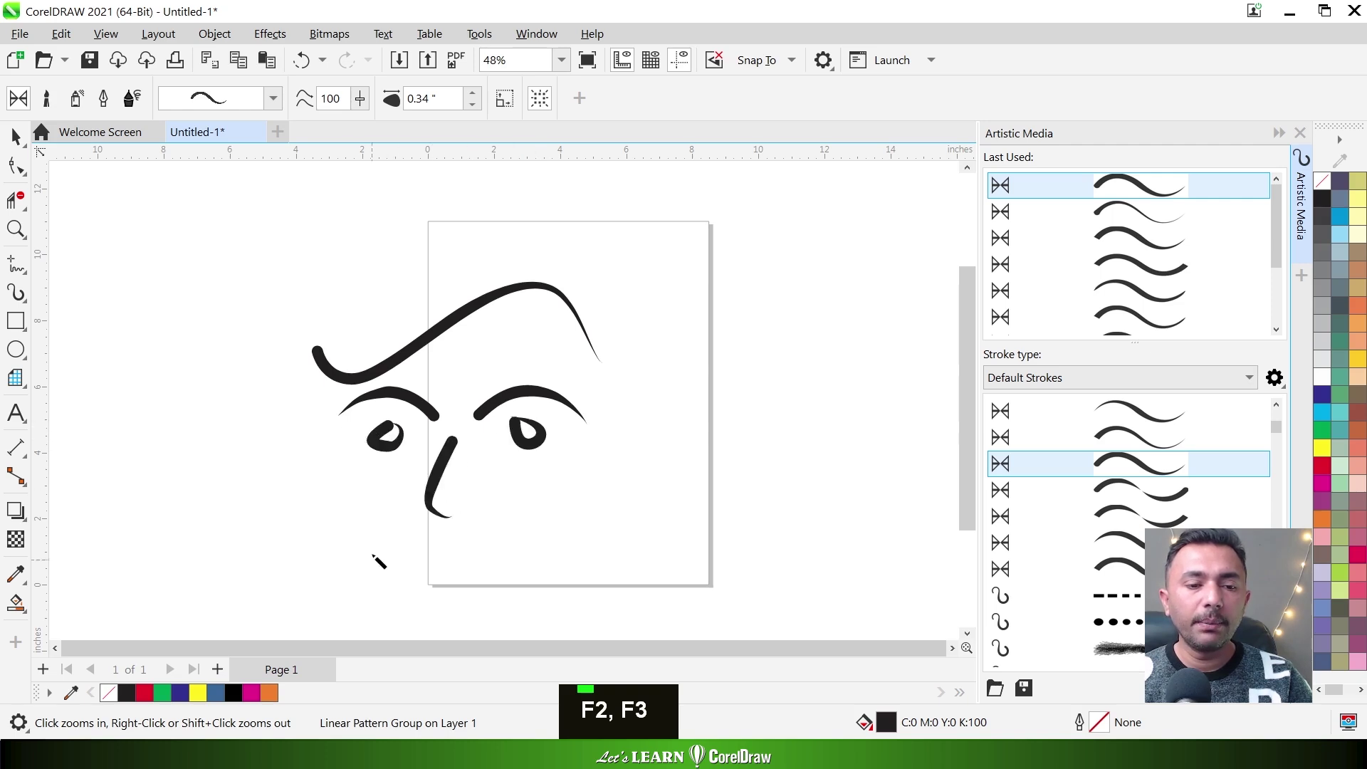
pyautogui.moveTo(446, 554); pyautogui.dragTo(502, 512)
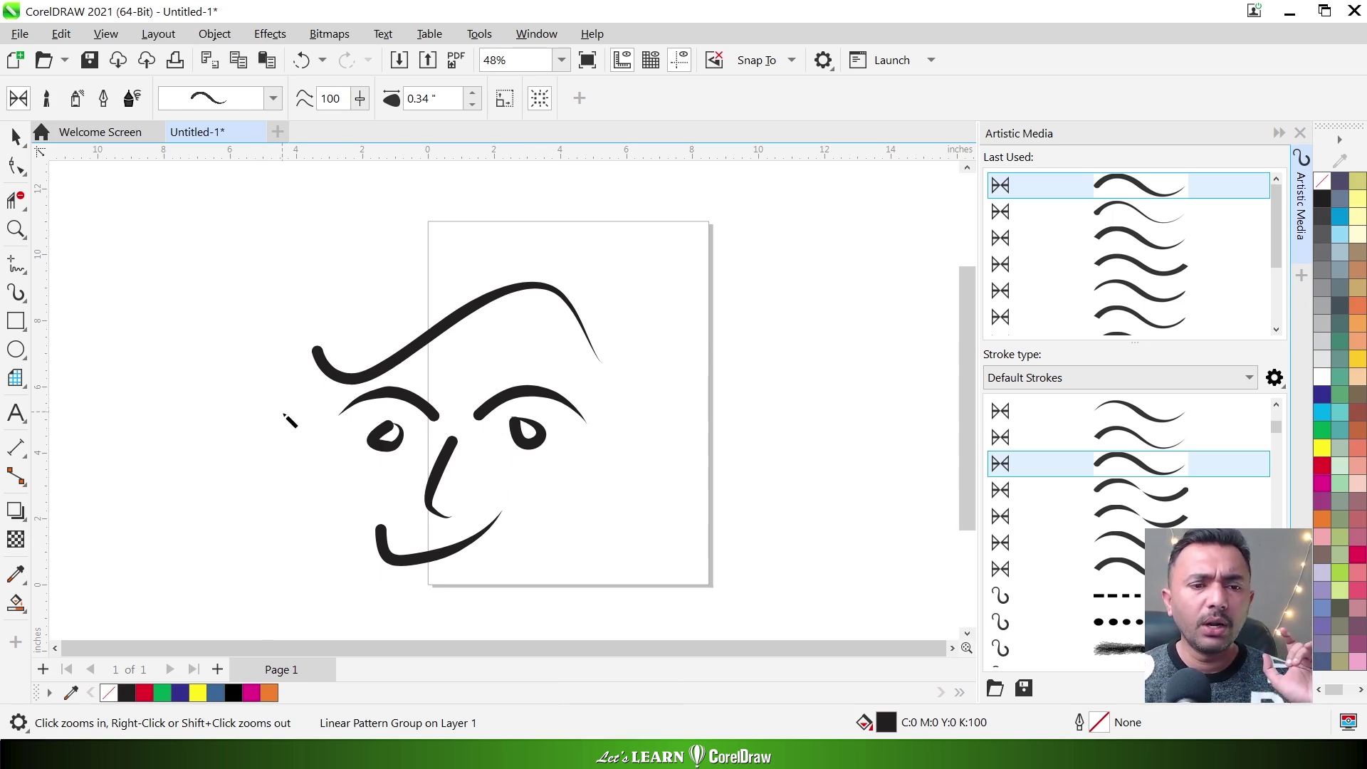
pyautogui.moveTo(607, 309); pyautogui.dragTo(613, 413)
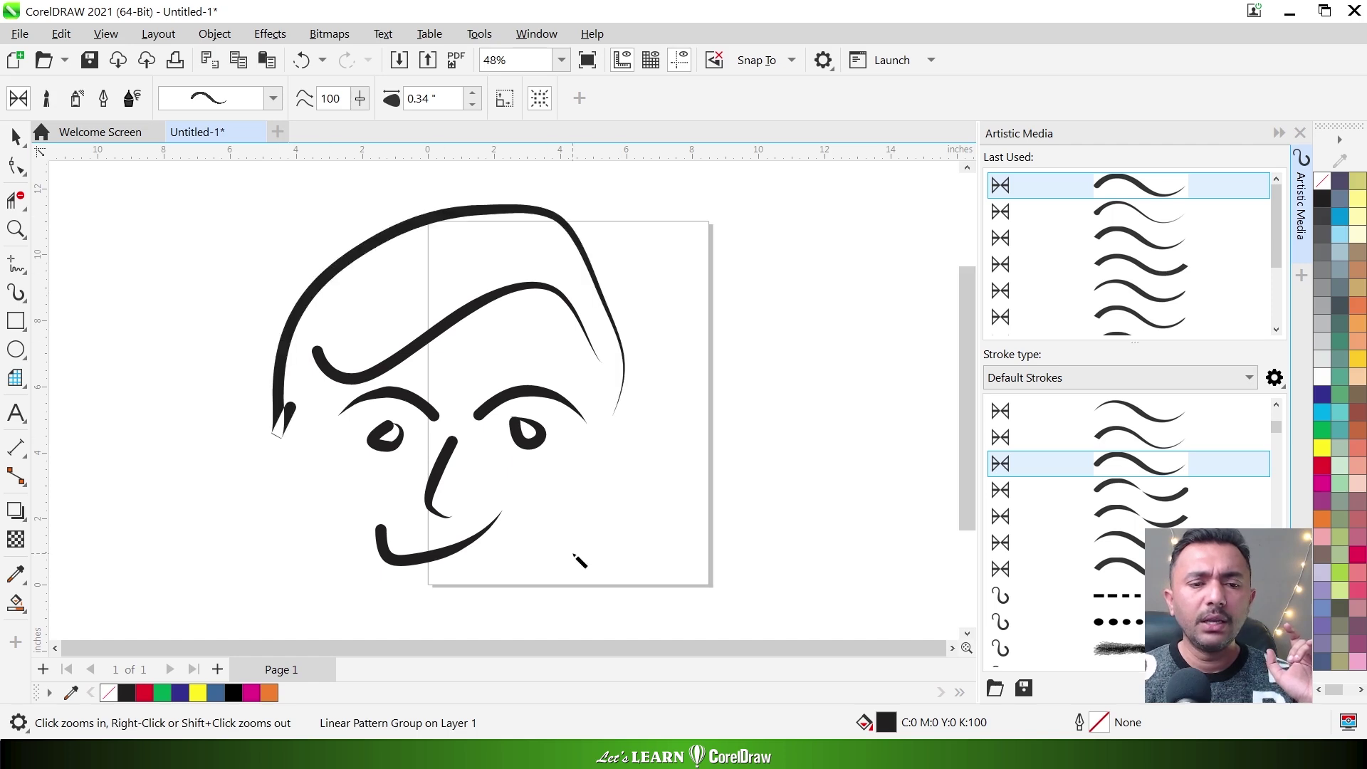
# Draw a winding freehand curve beside the face's right side, about 9.8 by 11.3 inches
pyautogui.press('F3')
pyautogui.press('F3')
pyautogui.press('F2')
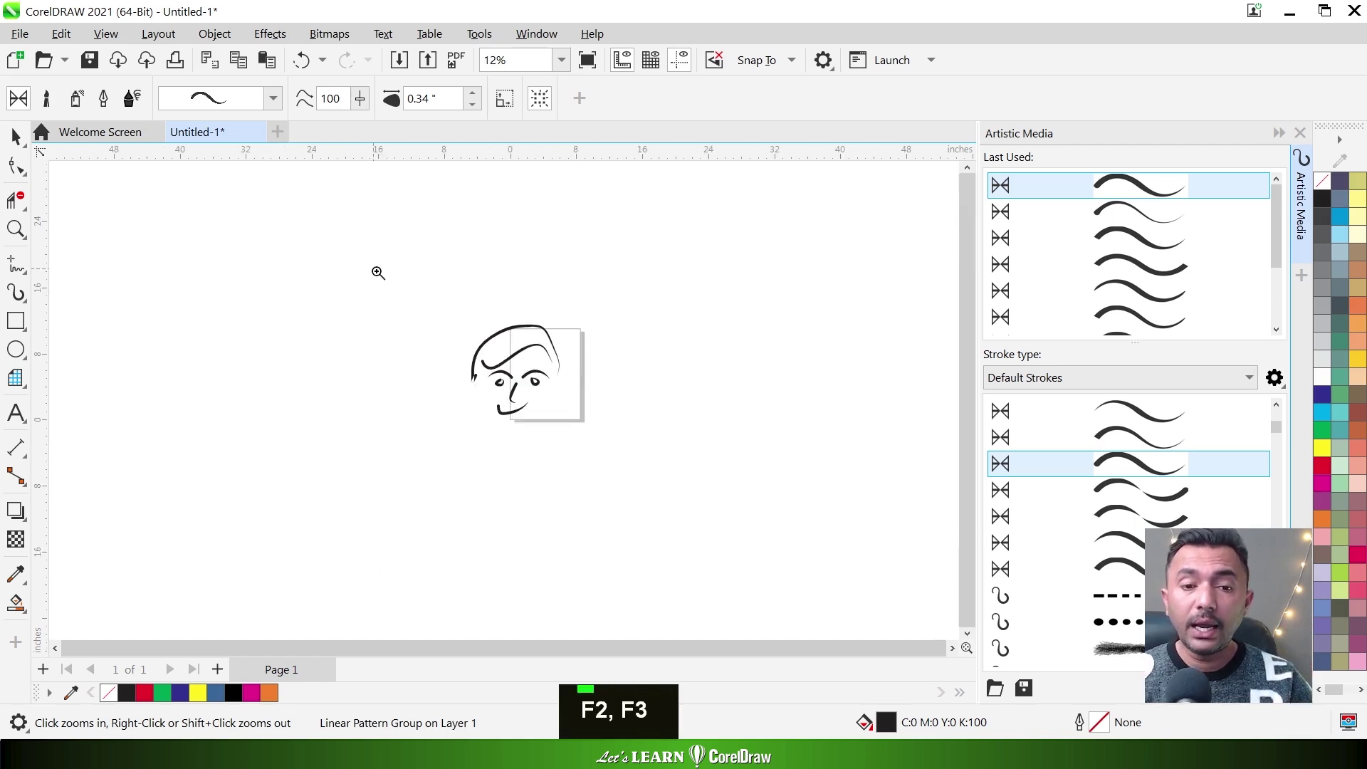
pyautogui.moveTo(374, 268); pyautogui.dragTo(653, 460)
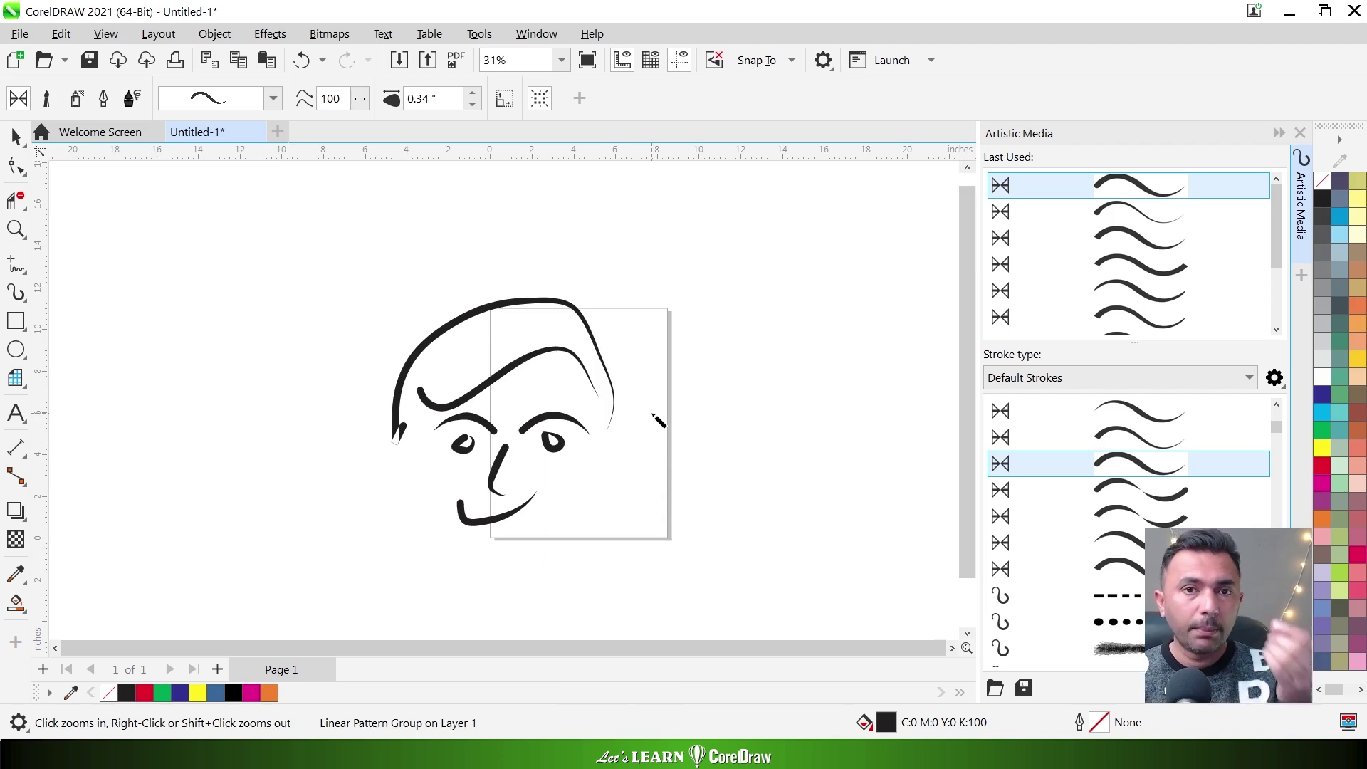
pyautogui.click(20, 270)
pyautogui.moveTo(673, 255); pyautogui.dragTo(665, 335)
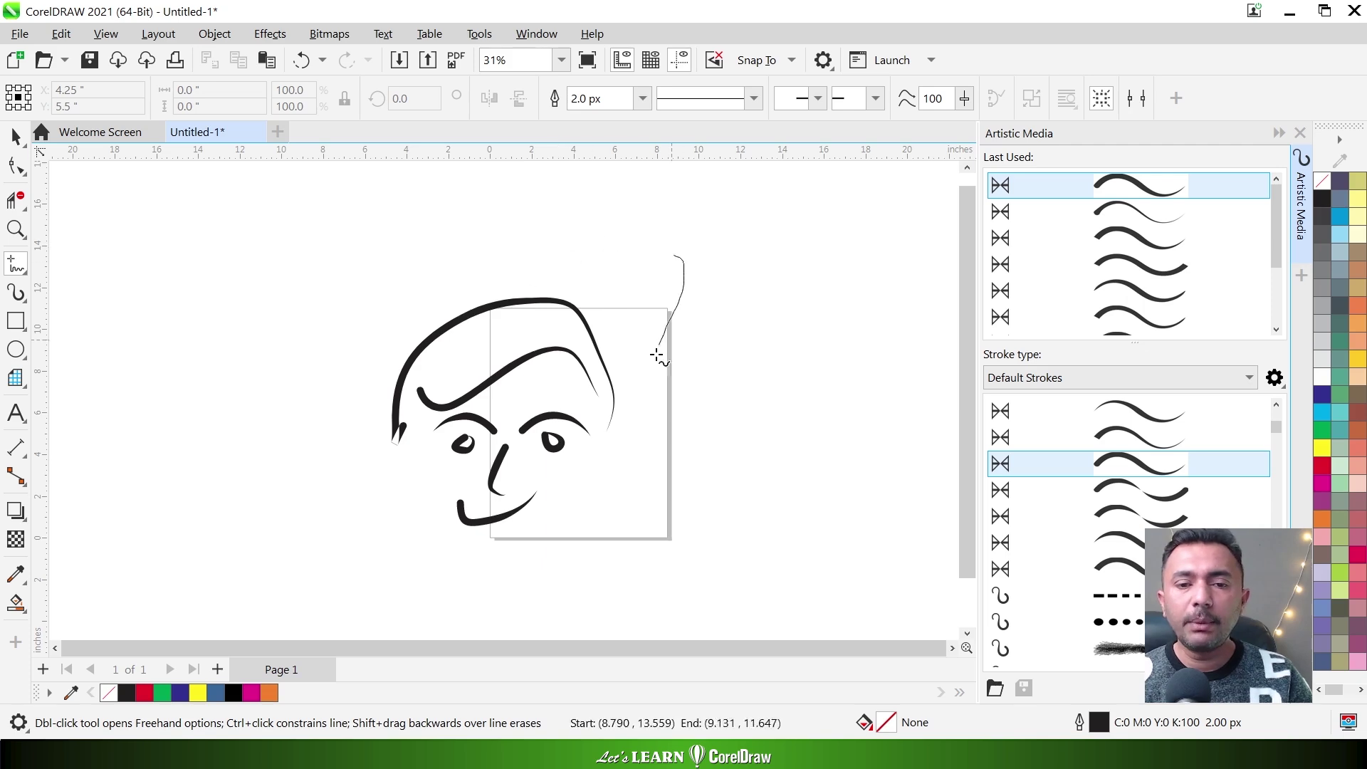
pyautogui.moveTo(832, 427); pyautogui.dragTo(857, 490)
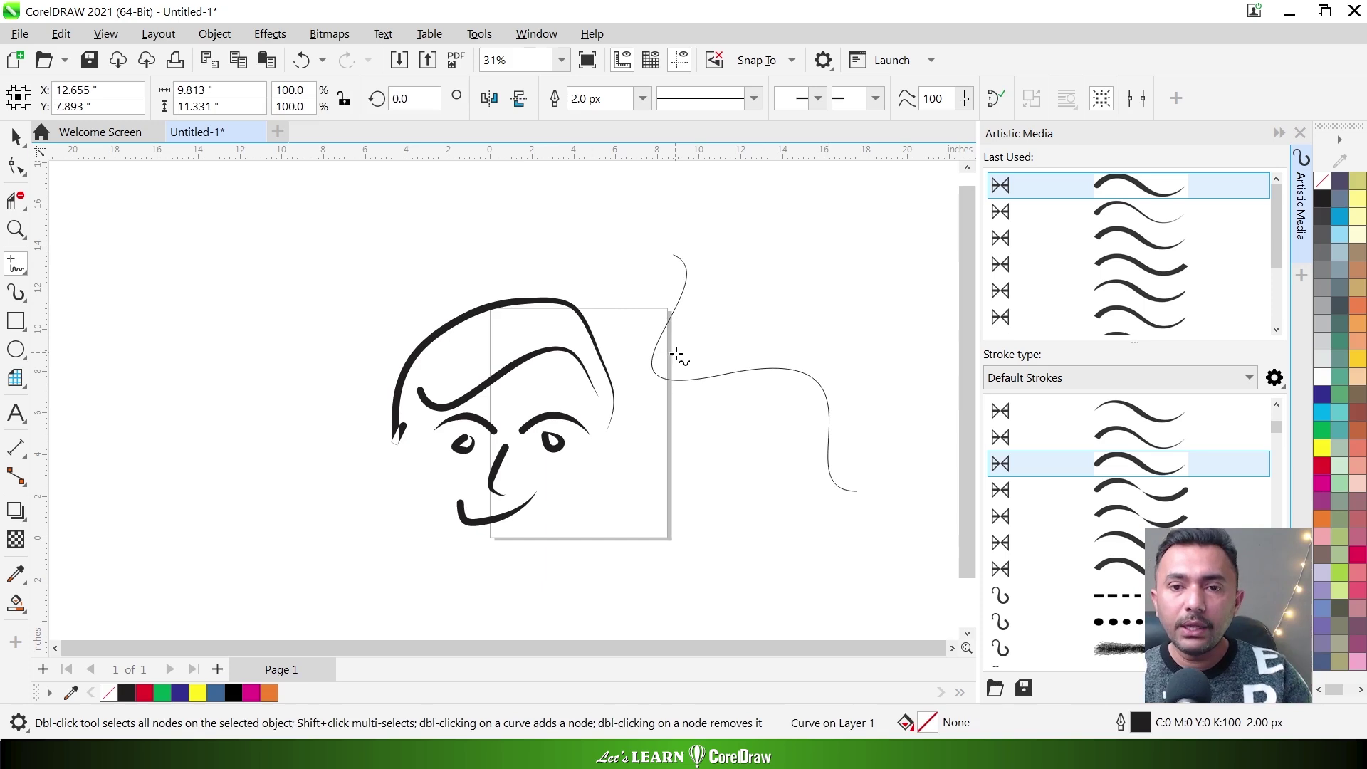
# Try several default preset strokes on the freehand curve, including one thick at both ends, finishing with the flat-ended thin tapering one
pyautogui.click(15, 135)
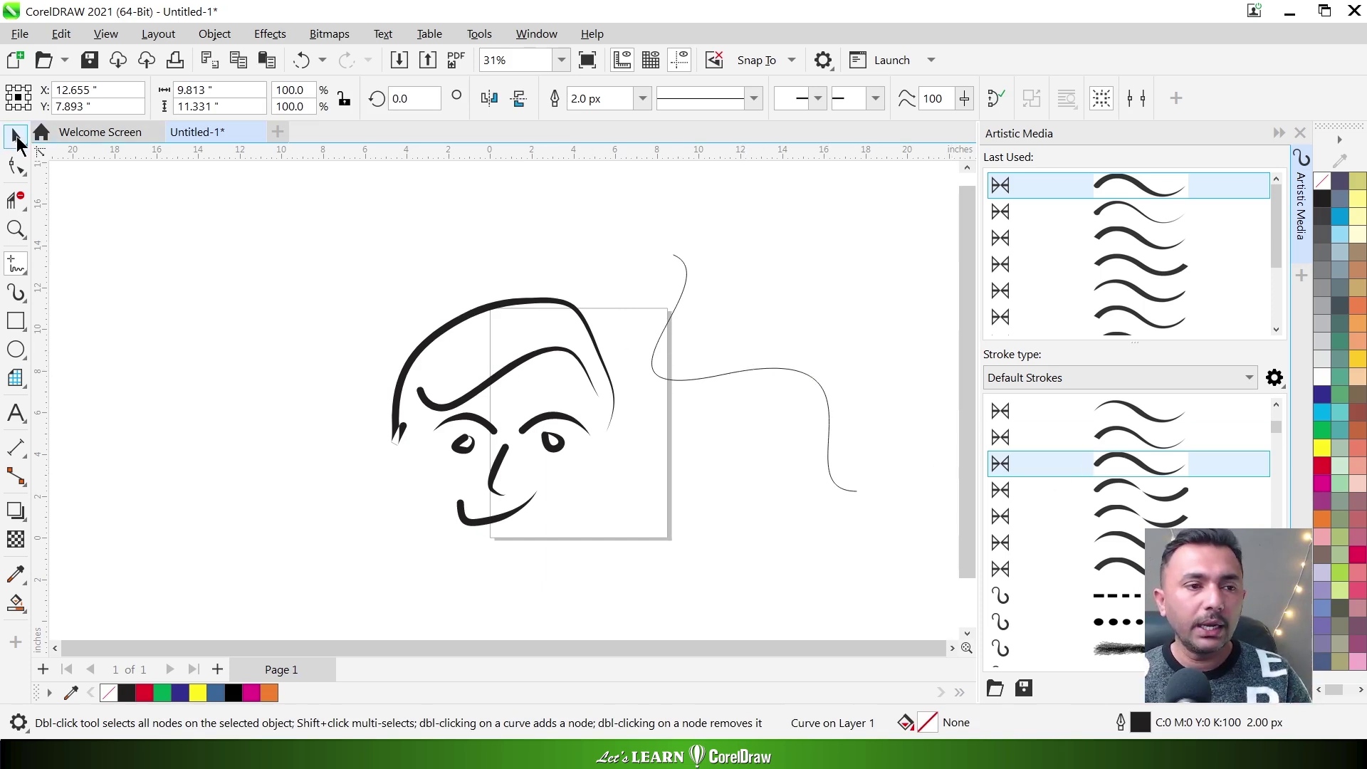
pyautogui.click(1142, 465)
pyautogui.click(1141, 436)
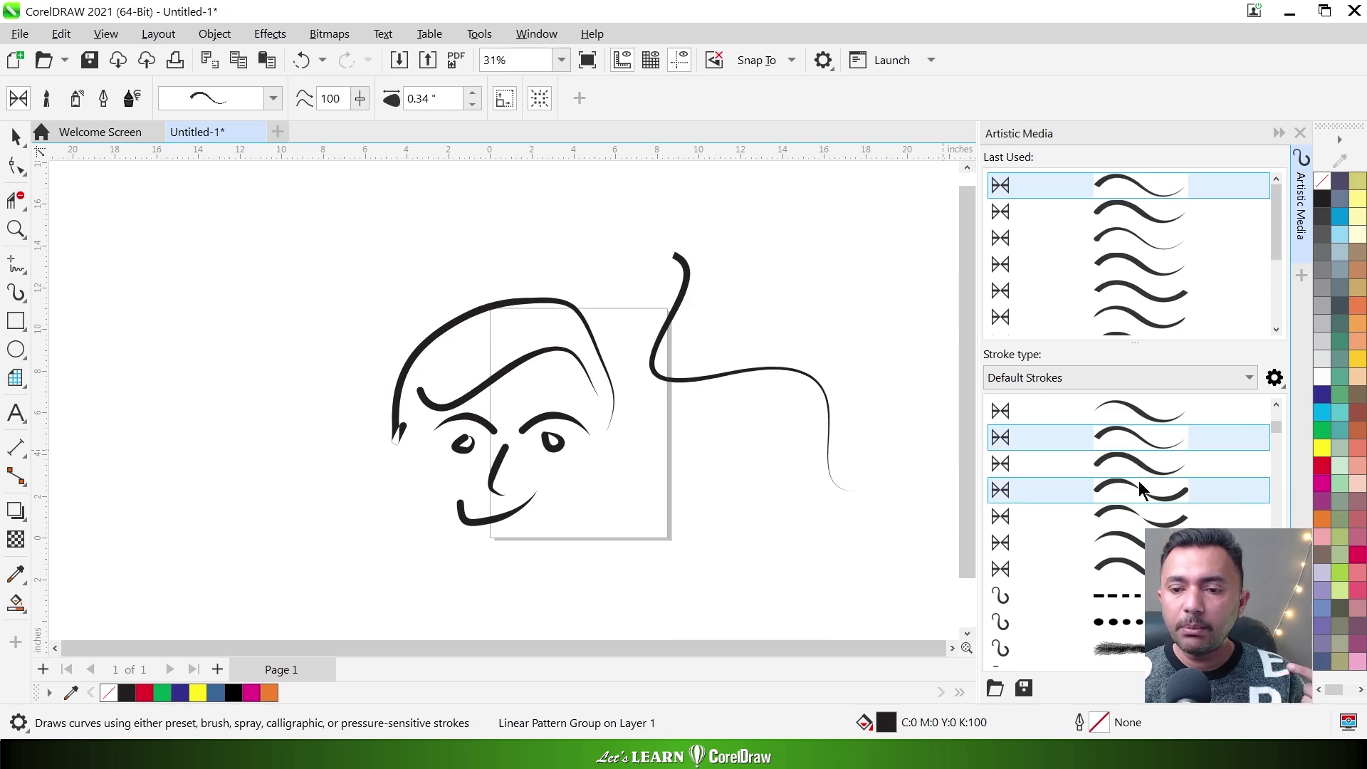
pyautogui.click(1139, 488)
pyautogui.press('F2')
pyautogui.moveTo(624, 226); pyautogui.dragTo(894, 549)
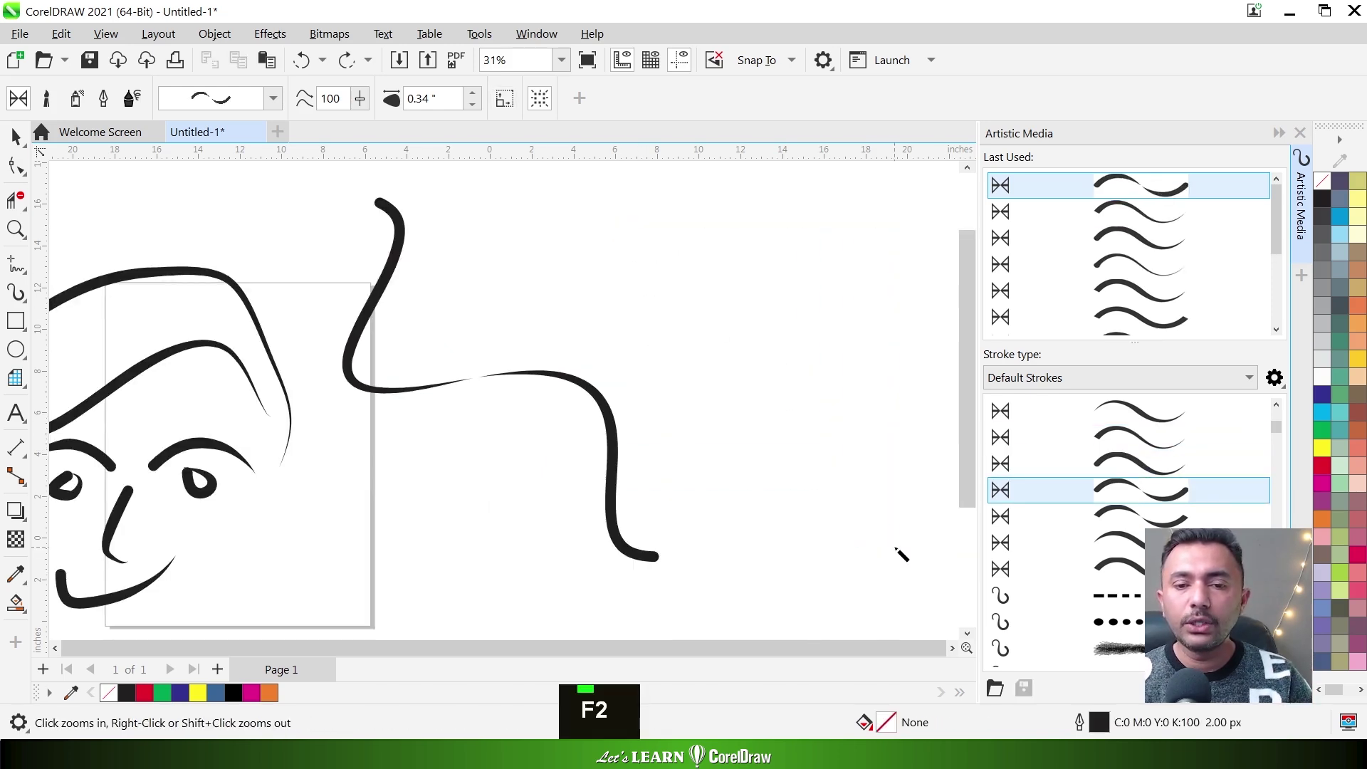
pyautogui.click(1142, 442)
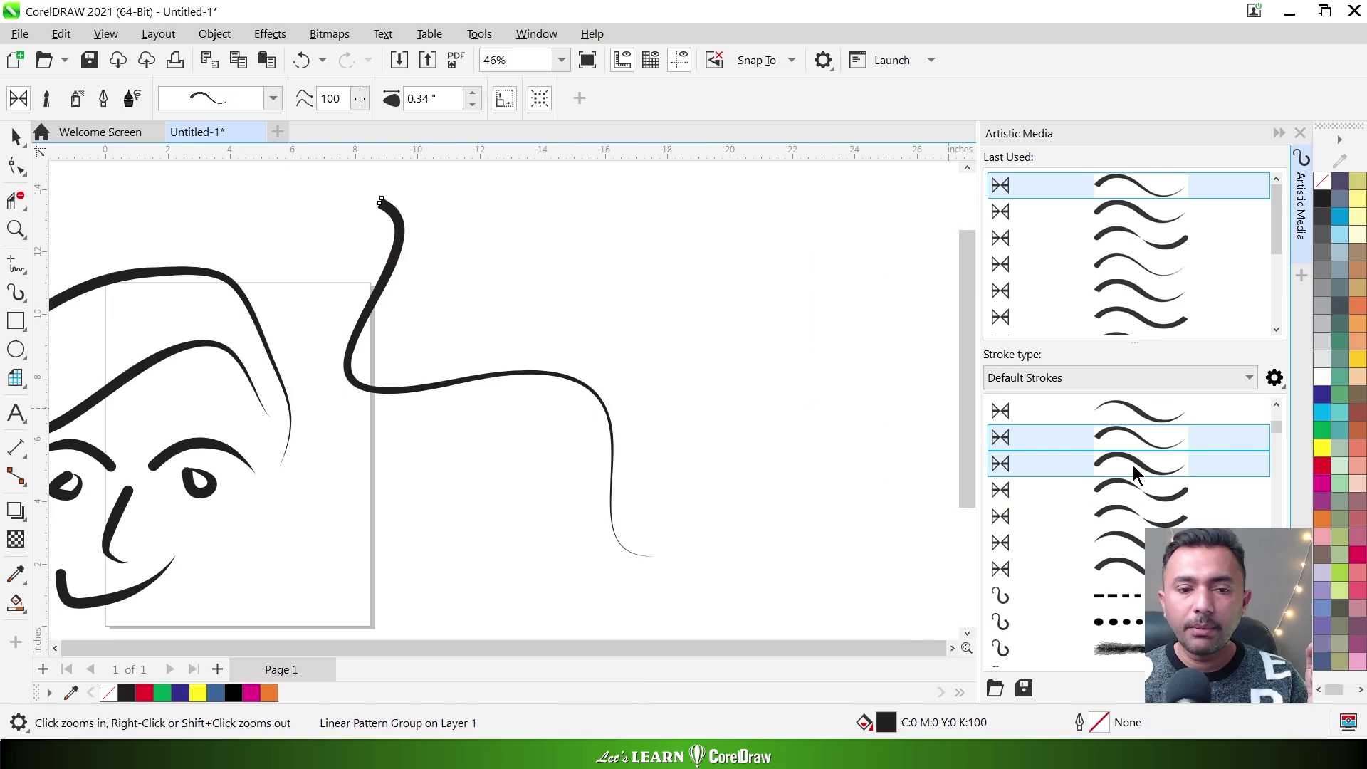
# Try the dashed brushstroke and the dotted brushstroke from the default strokes on the winding freehand curve
pyautogui.click(1143, 419)
pyautogui.click(1143, 594)
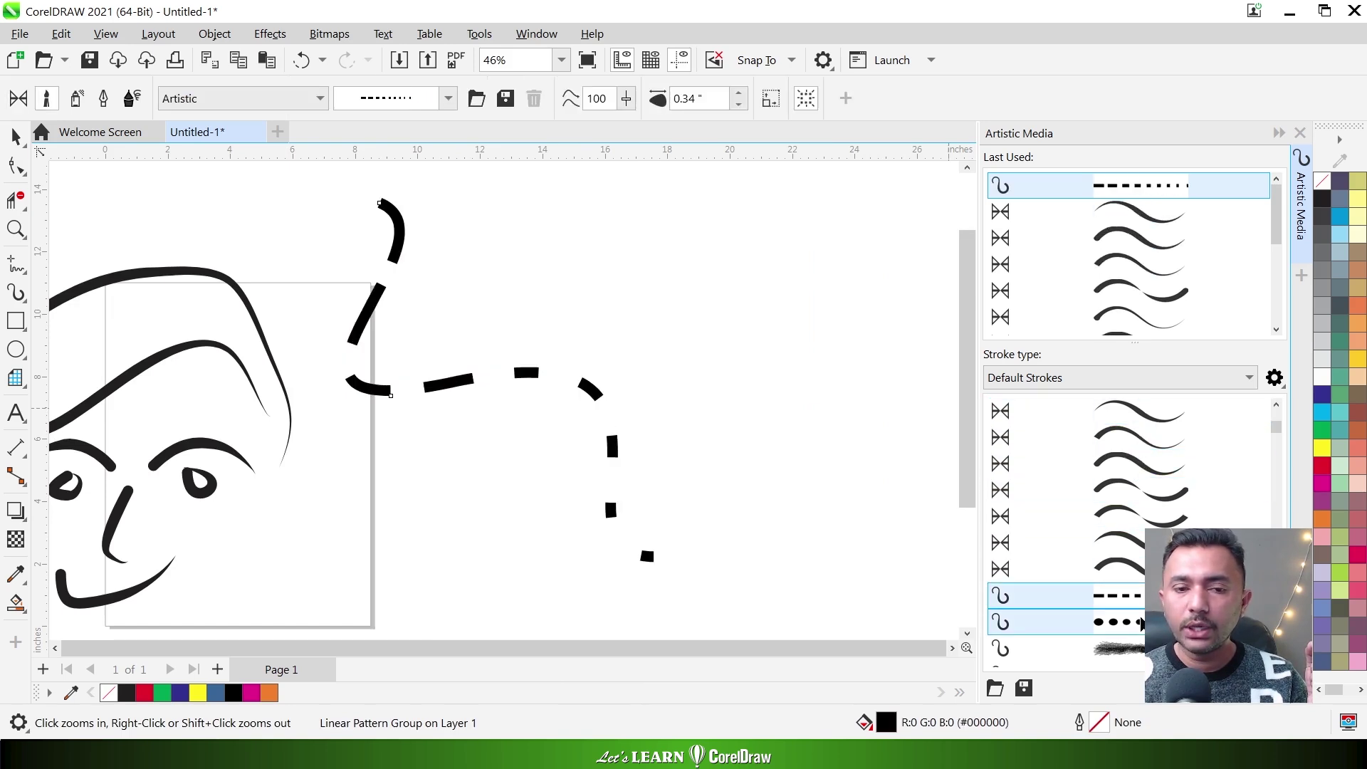
pyautogui.click(1139, 622)
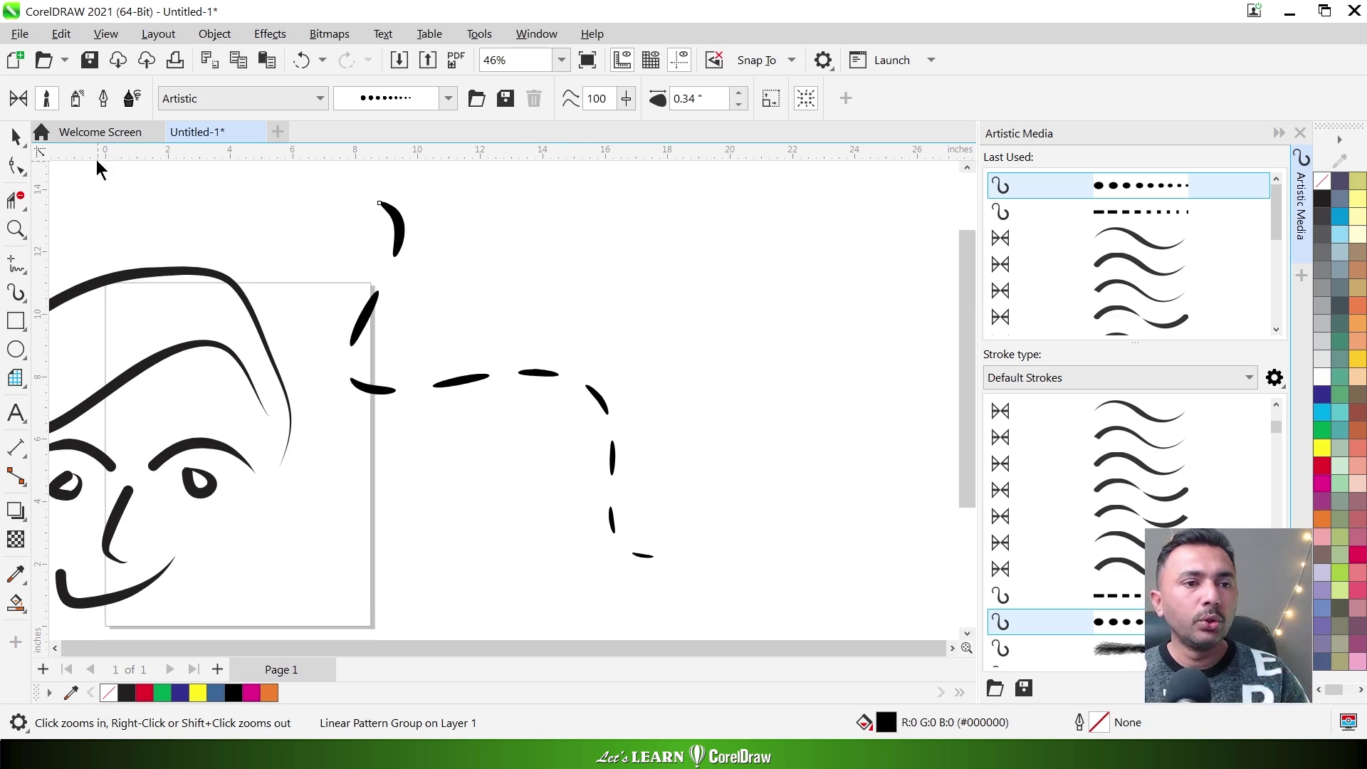
# Draw an S-shaped freehand curve about 12 inches wide beside the dotted one, using the preset stroke tapered at both ends
pyautogui.click(19, 99)
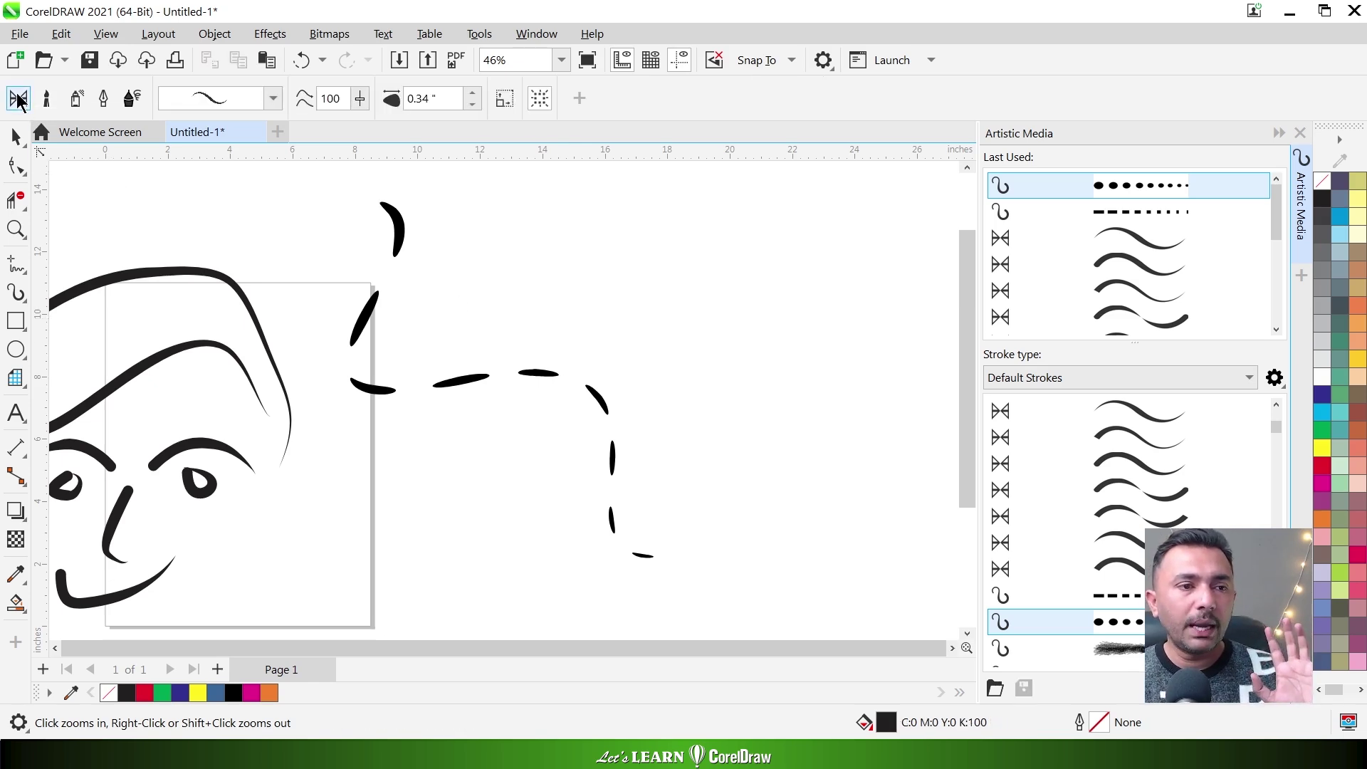
pyautogui.click(273, 98)
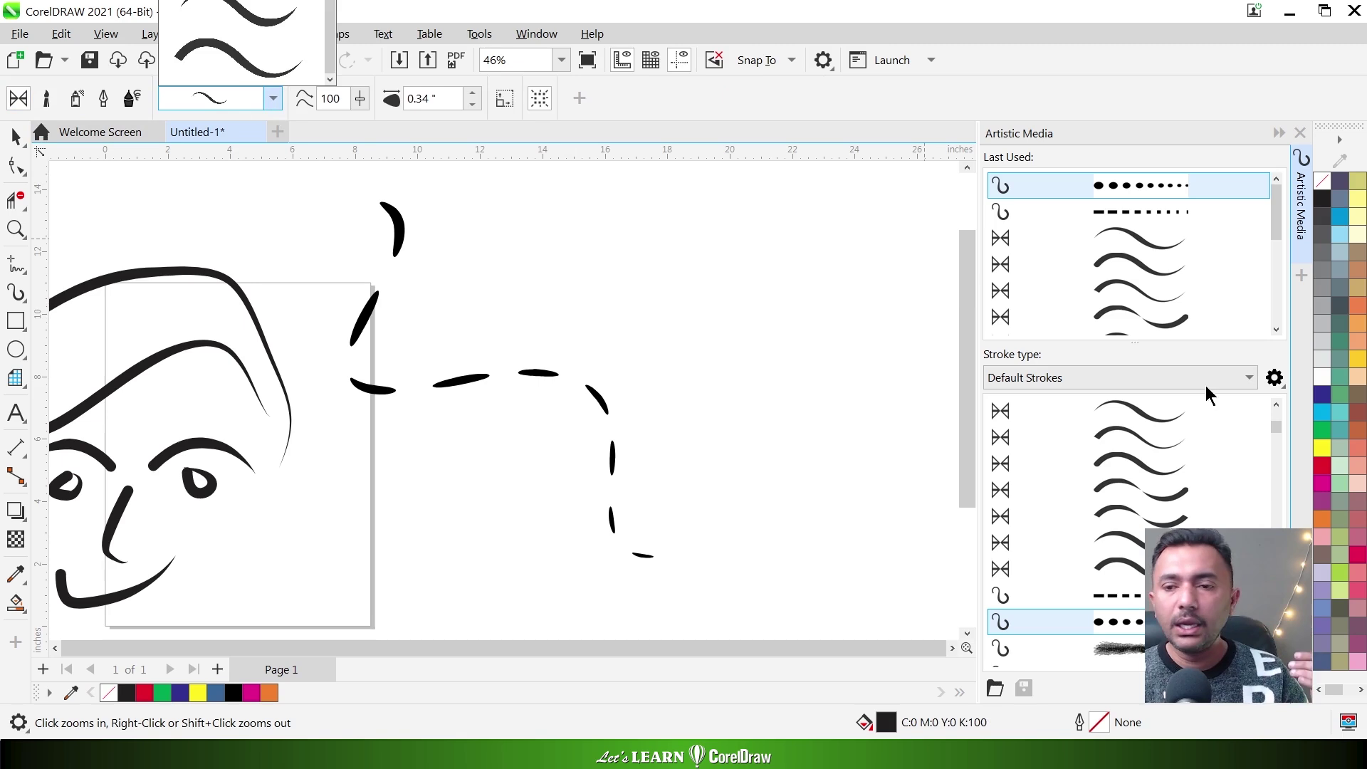
pyautogui.click(1277, 425)
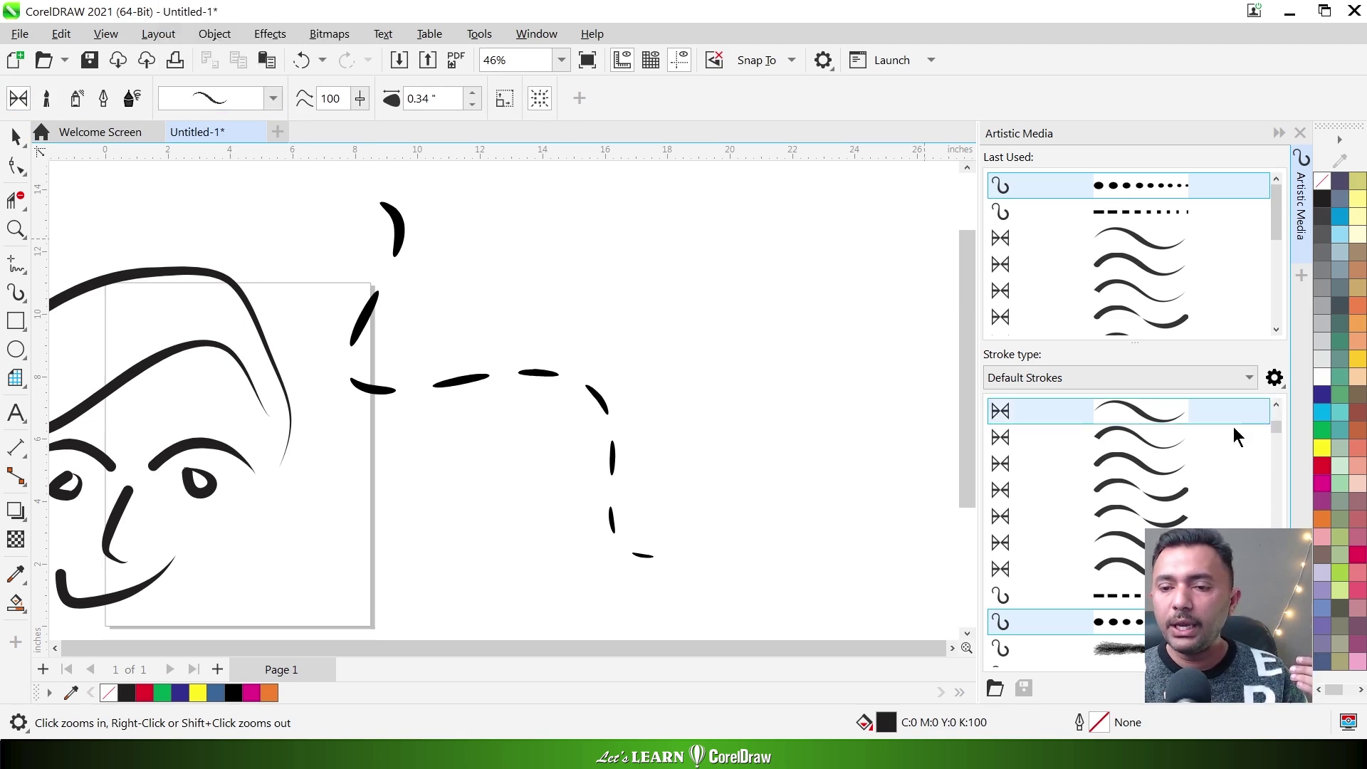
pyautogui.click(1156, 421)
pyautogui.moveTo(450, 268)
pyautogui.mouseDown()
pyautogui.moveTo(659, 272)
pyautogui.moveTo(827, 335)
pyautogui.mouseUp()
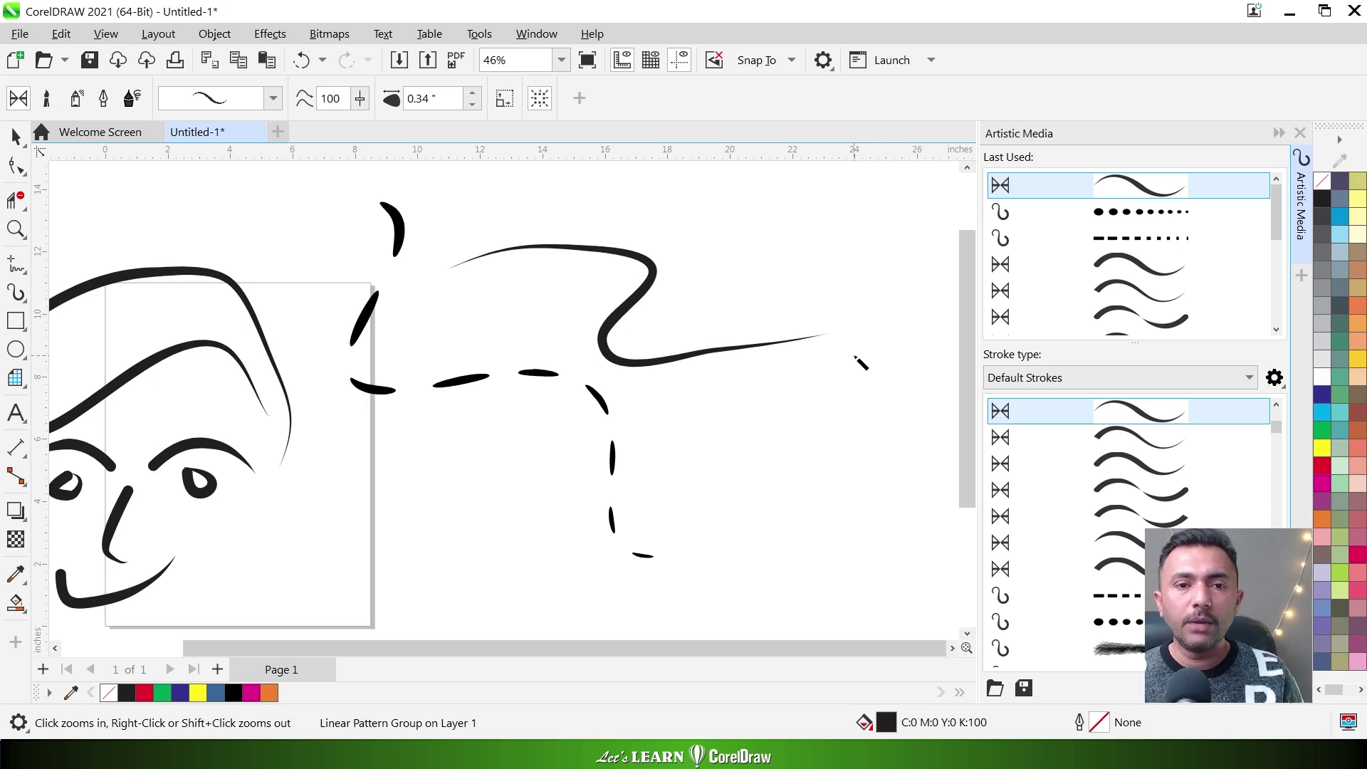
# Select the cartoon face and all the curves and delete them to empty the drawing
pyautogui.press('F3')
pyautogui.hotkey('ctrl', 'space')
pyautogui.moveTo(818, 504); pyautogui.dragTo(818, 504)
pyautogui.press('Delete')
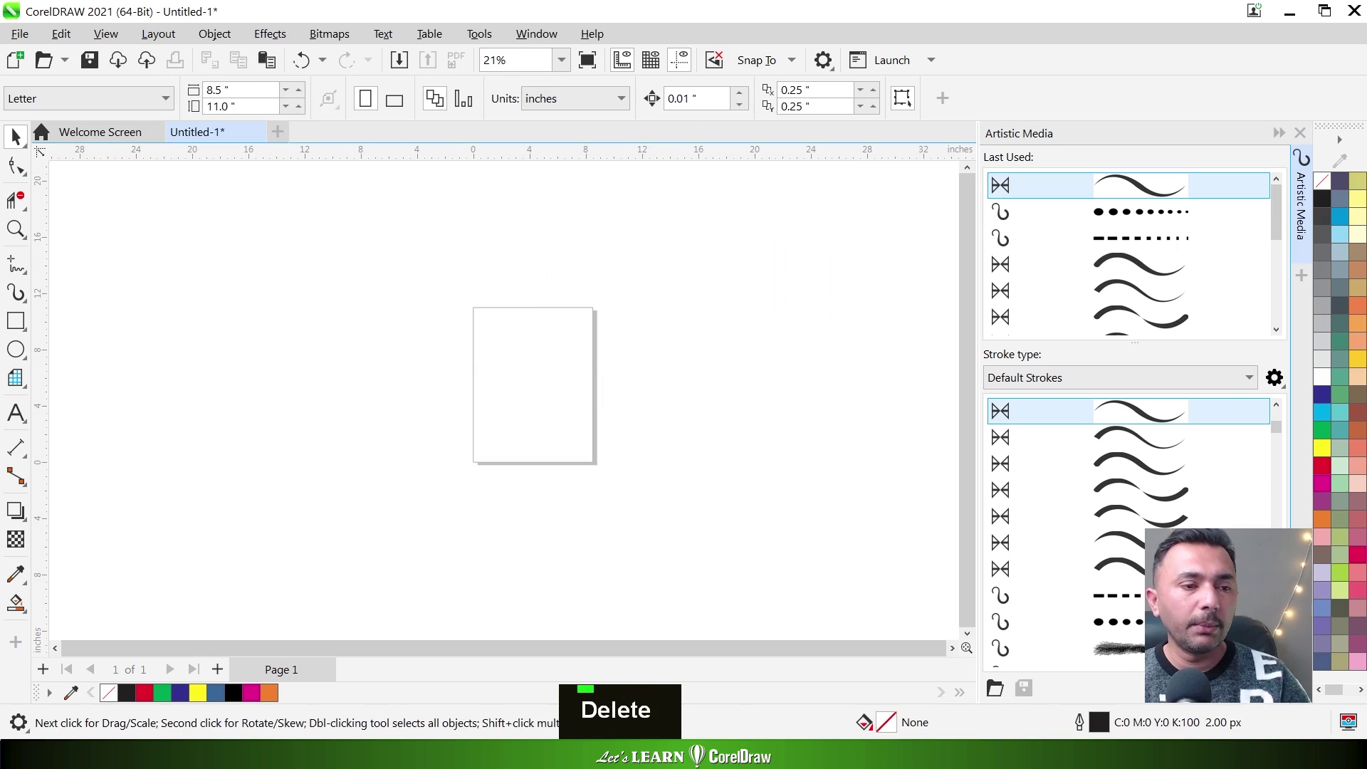
# Draw a circle about 4.65 inches in diameter near the centre of the page
pyautogui.click(16, 349)
pyautogui.press('F2')
pyautogui.click(529, 394)
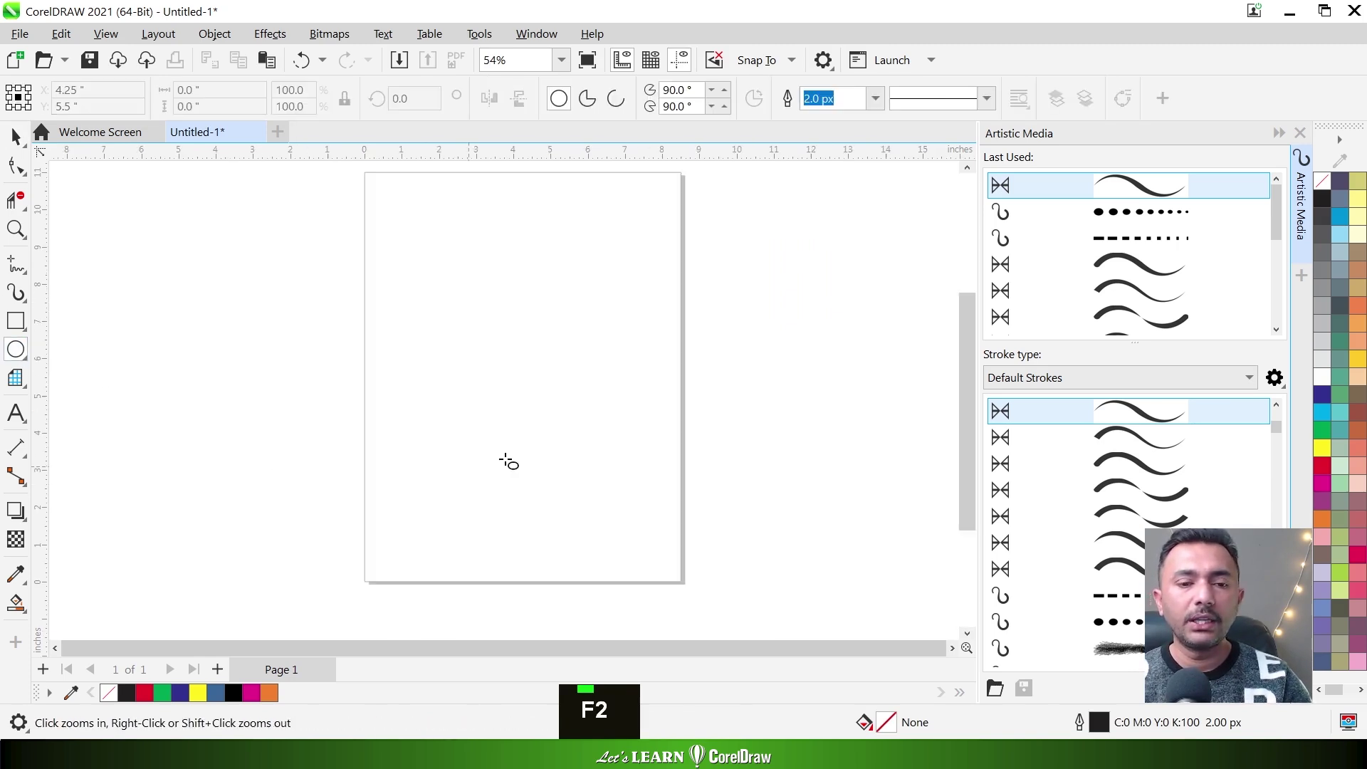
pyautogui.moveTo(433, 303); pyautogui.dragTo(607, 476)
pyautogui.hotkey('ctrl', 'space')
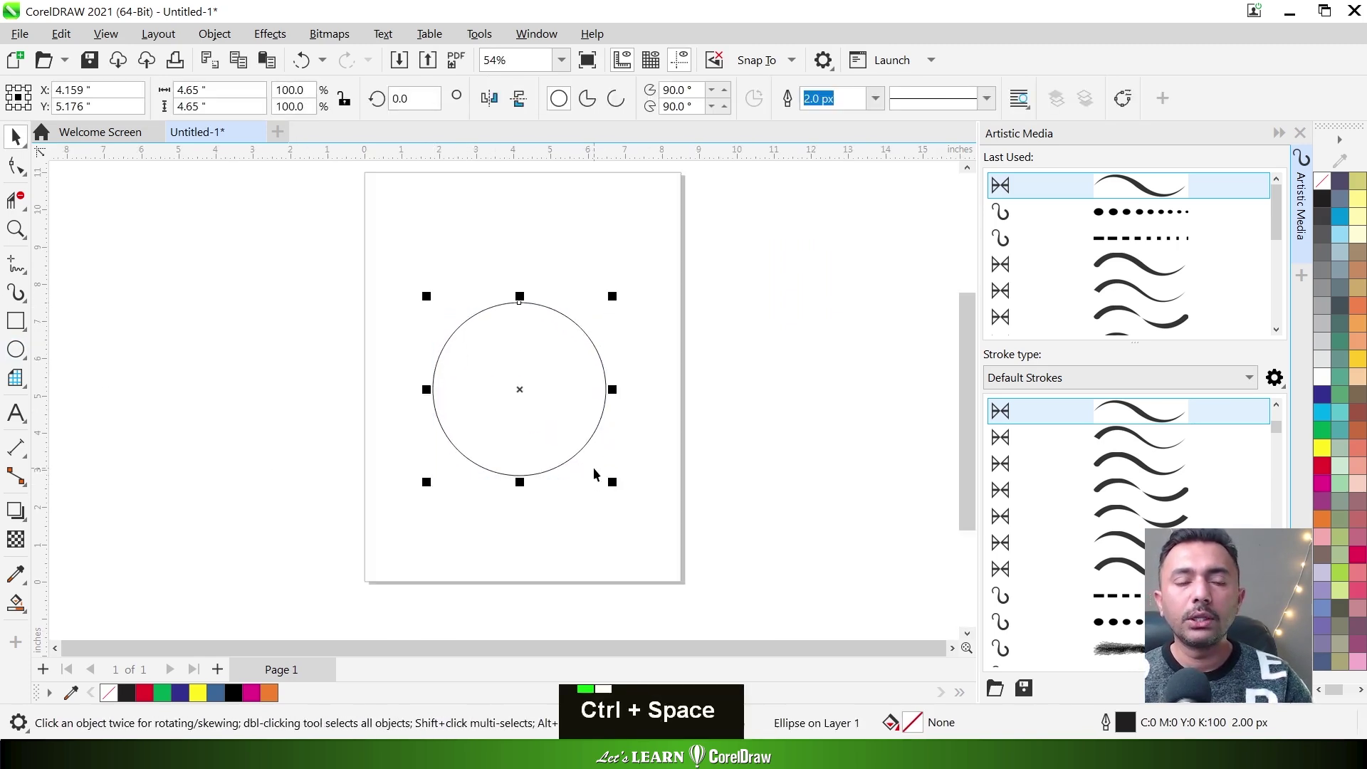
# Apply the flat-ended tapering preset stroke to the circle
pyautogui.click(1135, 438)
pyautogui.press('F2')
pyautogui.moveTo(655, 245); pyautogui.dragTo(481, 402)
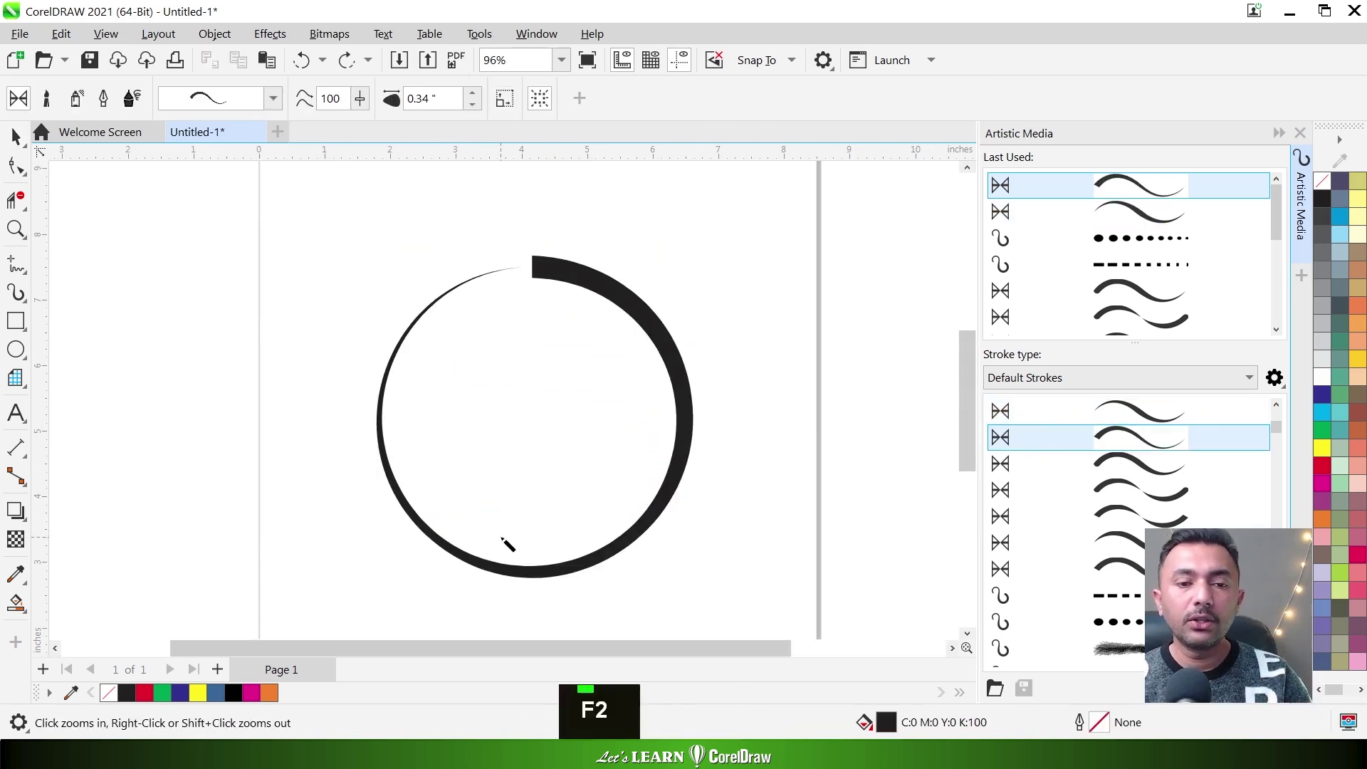
# Handwrite a first name across the circle with the cross-hatched artistic brushstroke, finishing with the dot of the i
pyautogui.click(47, 102)
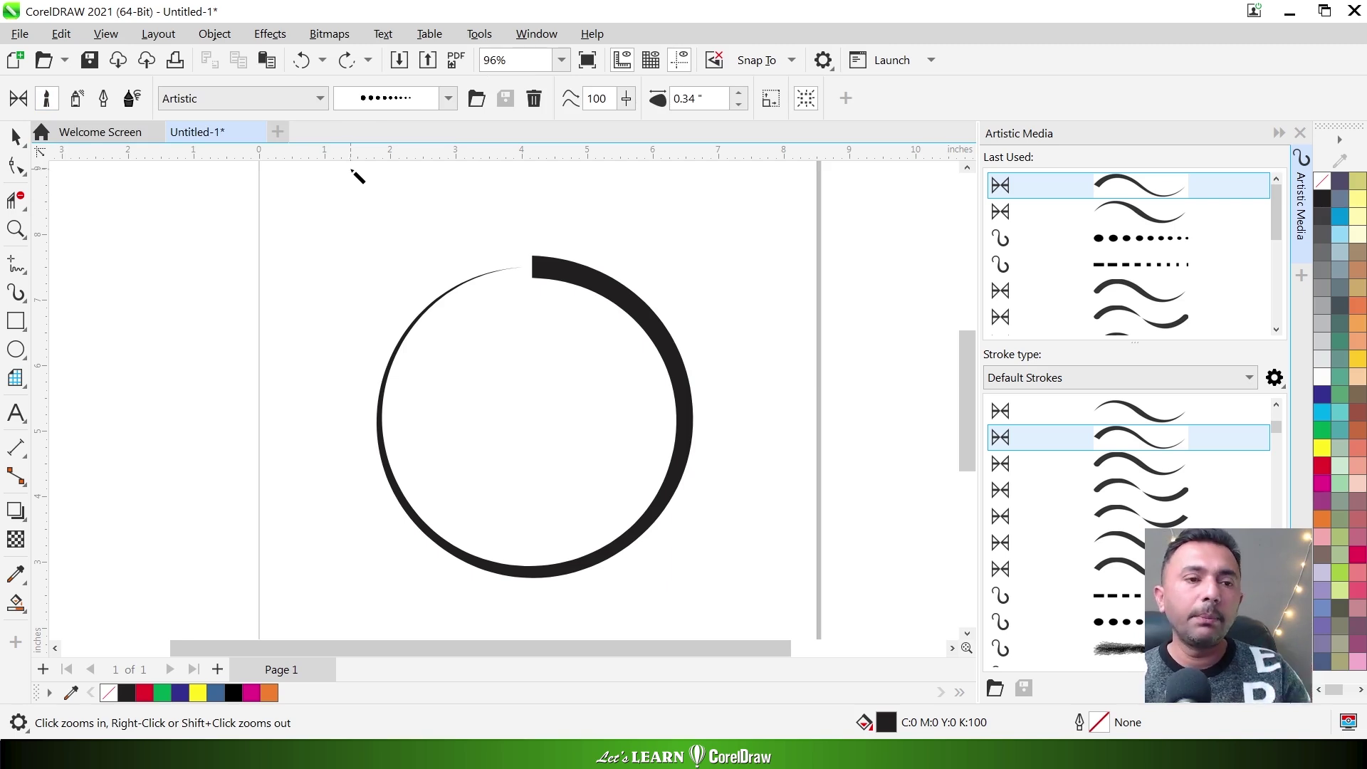
pyautogui.click(448, 98)
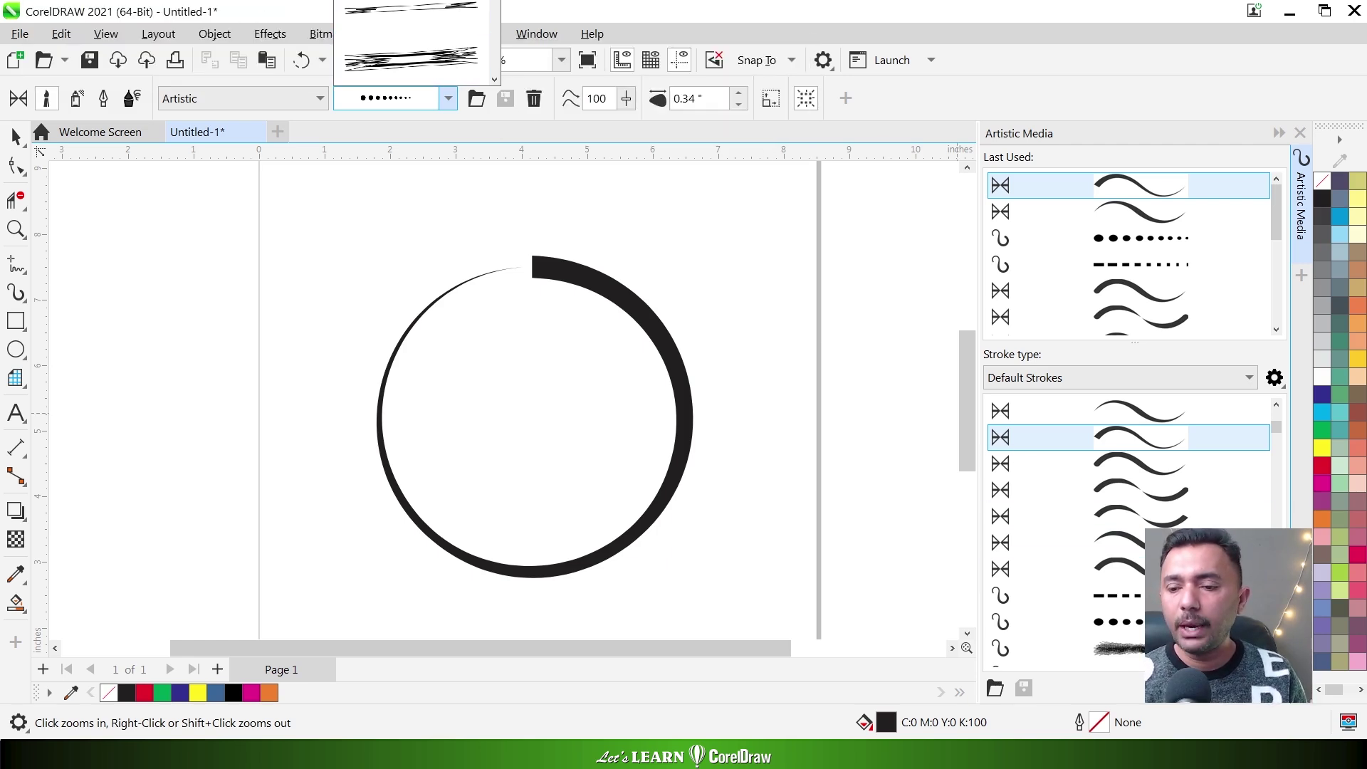
pyautogui.doubleClick(1277, 663)
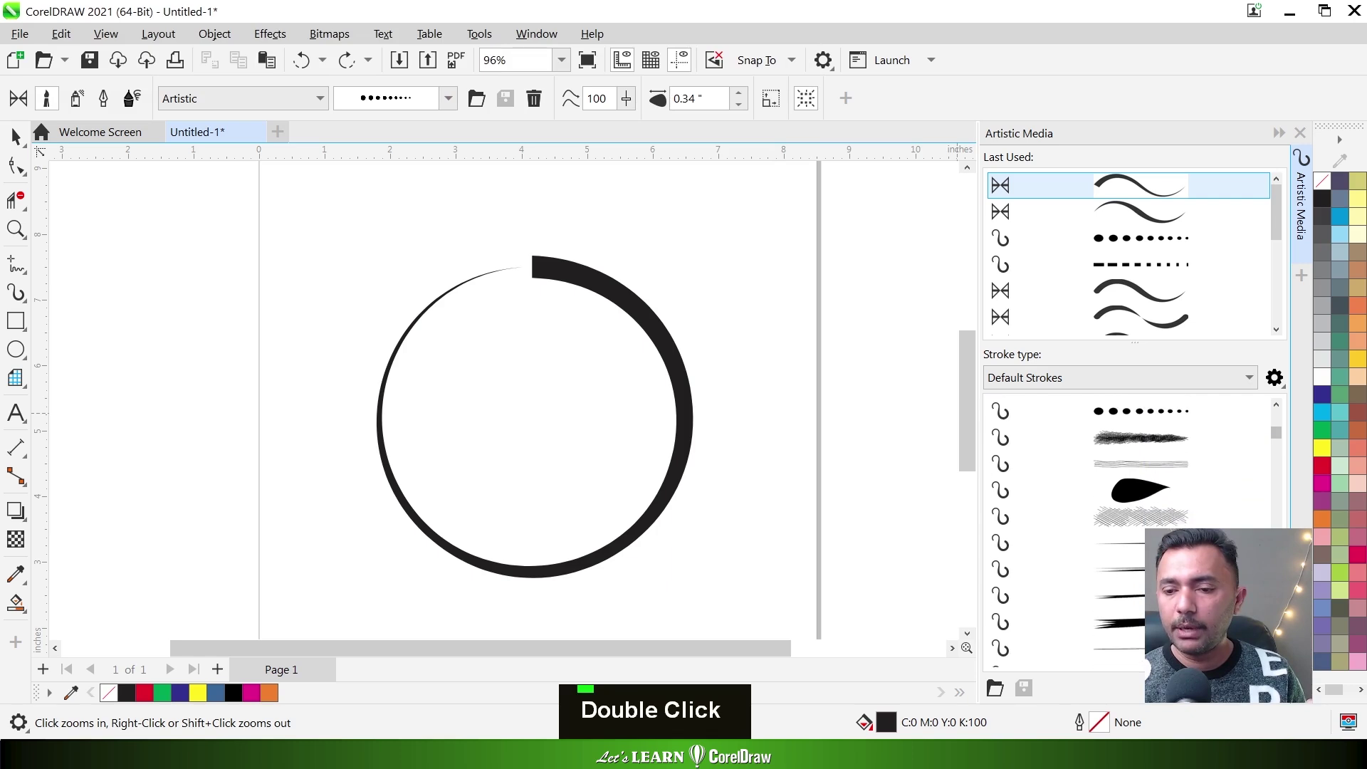
pyautogui.click(1151, 446)
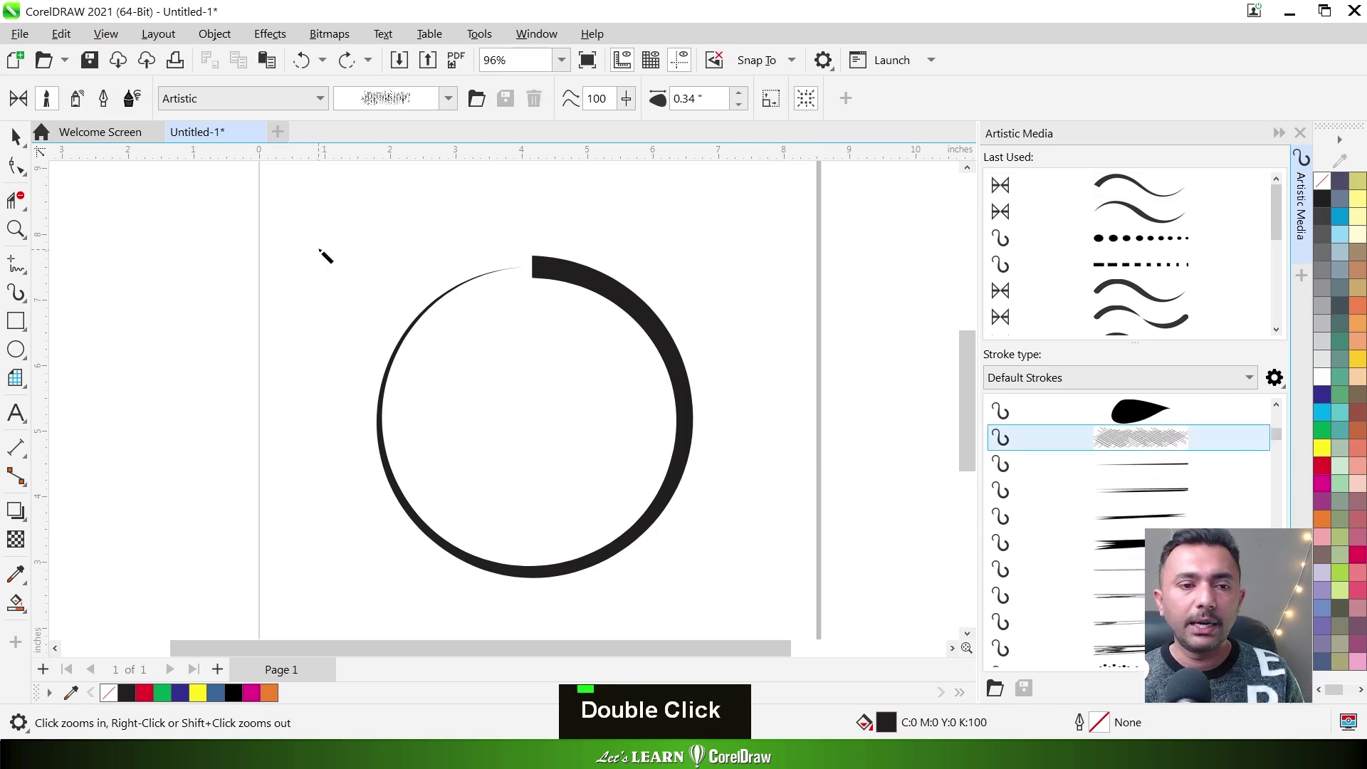
pyautogui.moveTo(215, 244); pyautogui.dragTo(146, 537)
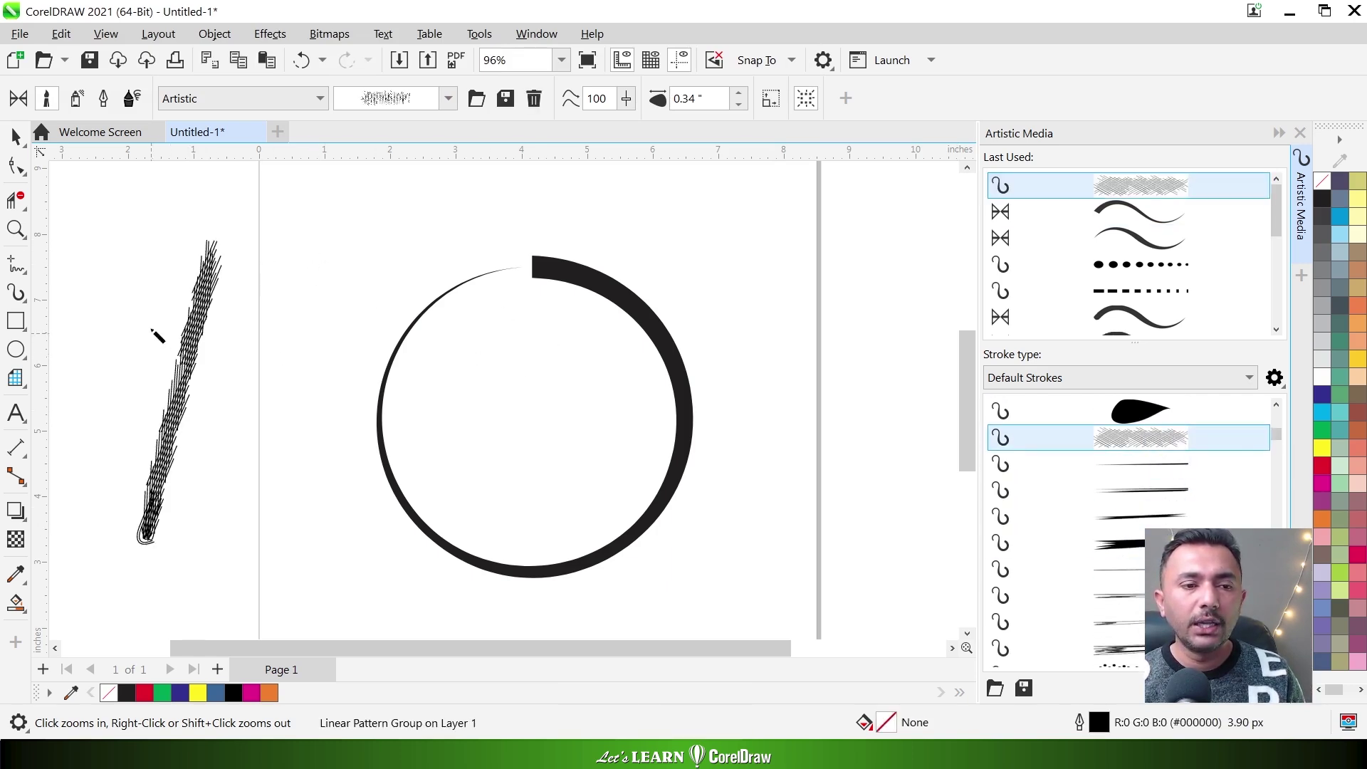
pyautogui.moveTo(146, 292); pyautogui.dragTo(416, 285)
pyautogui.moveTo(160, 413)
pyautogui.mouseDown()
pyautogui.moveTo(285, 404)
pyautogui.moveTo(348, 425)
pyautogui.moveTo(425, 522)
pyautogui.moveTo(724, 549)
pyautogui.moveTo(755, 463)
pyautogui.moveTo(749, 499)
pyautogui.mouseUp()
pyautogui.moveTo(465, 322); pyautogui.dragTo(459, 328)
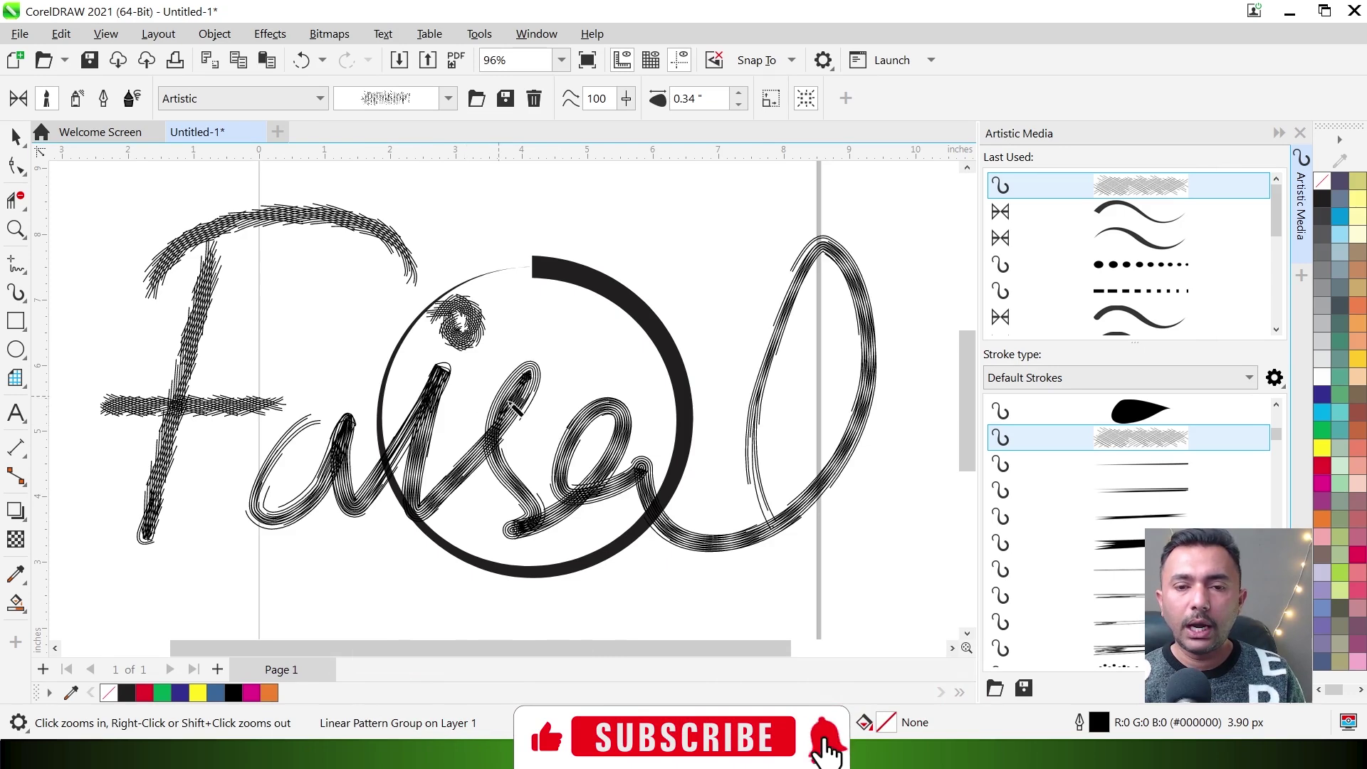
# Apply the square-dot grid brushstroke to the dot of the i and draw a three-stroke letter F above the circle with it
pyautogui.click(449, 99)
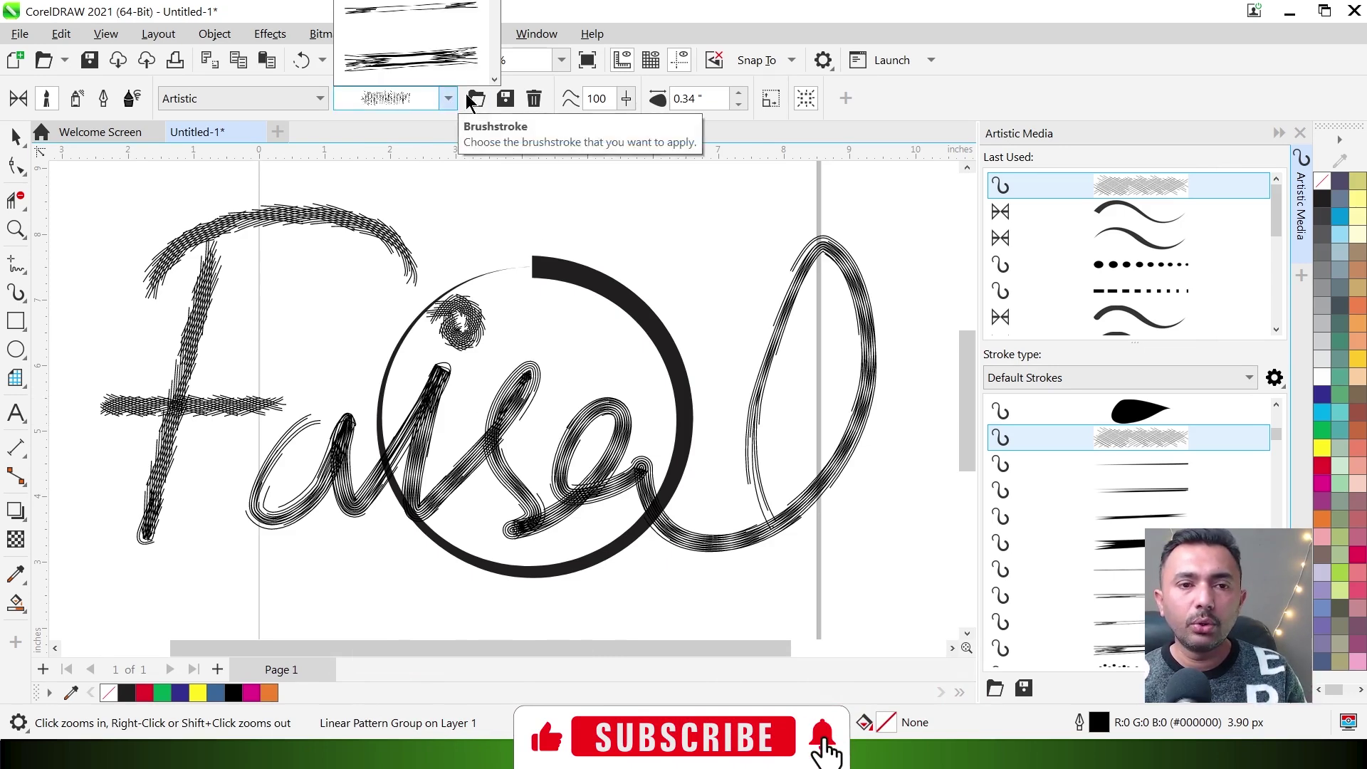
pyautogui.click(496, 80)
pyautogui.click(496, 80)
pyautogui.moveTo(473, 82)
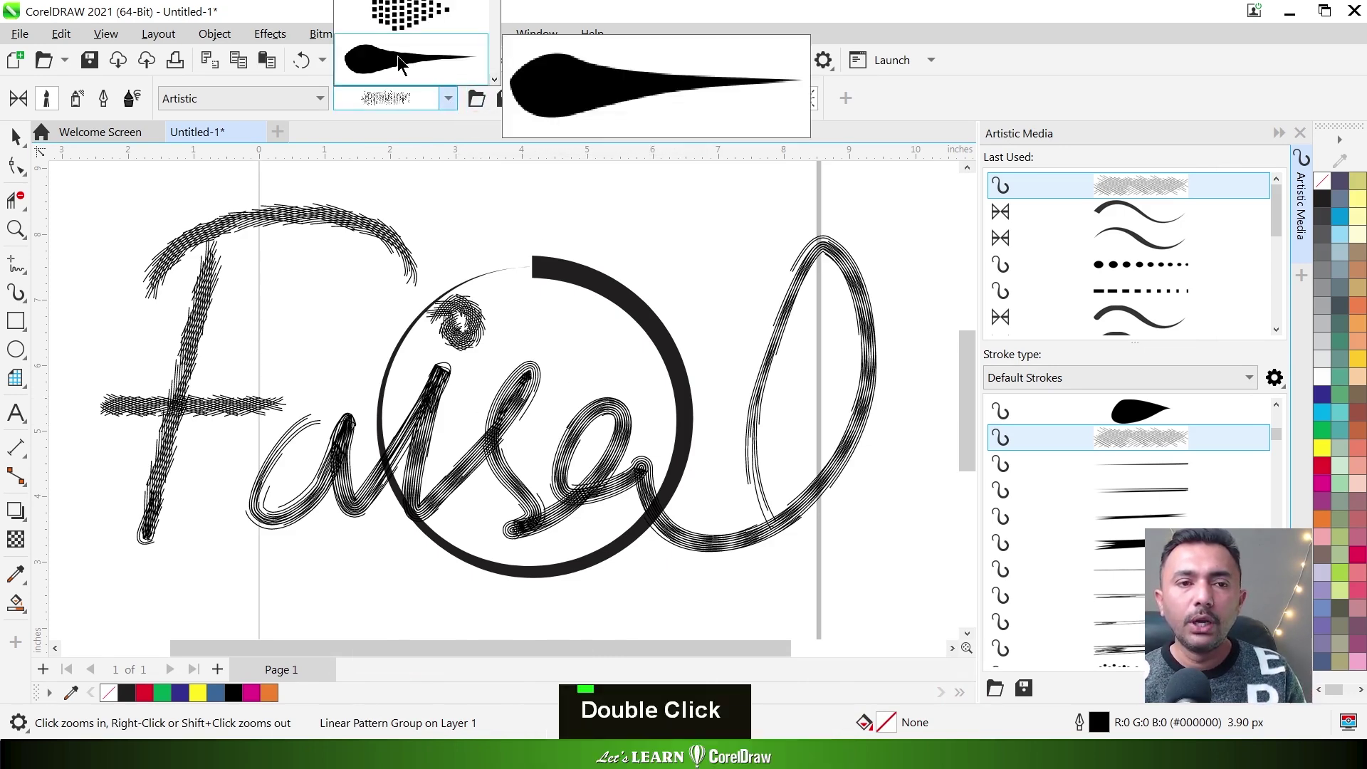
pyautogui.click(410, 16)
pyautogui.moveTo(609, 194)
pyautogui.mouseDown()
pyautogui.moveTo(662, 308)
pyautogui.moveTo(646, 349)
pyautogui.mouseUp()
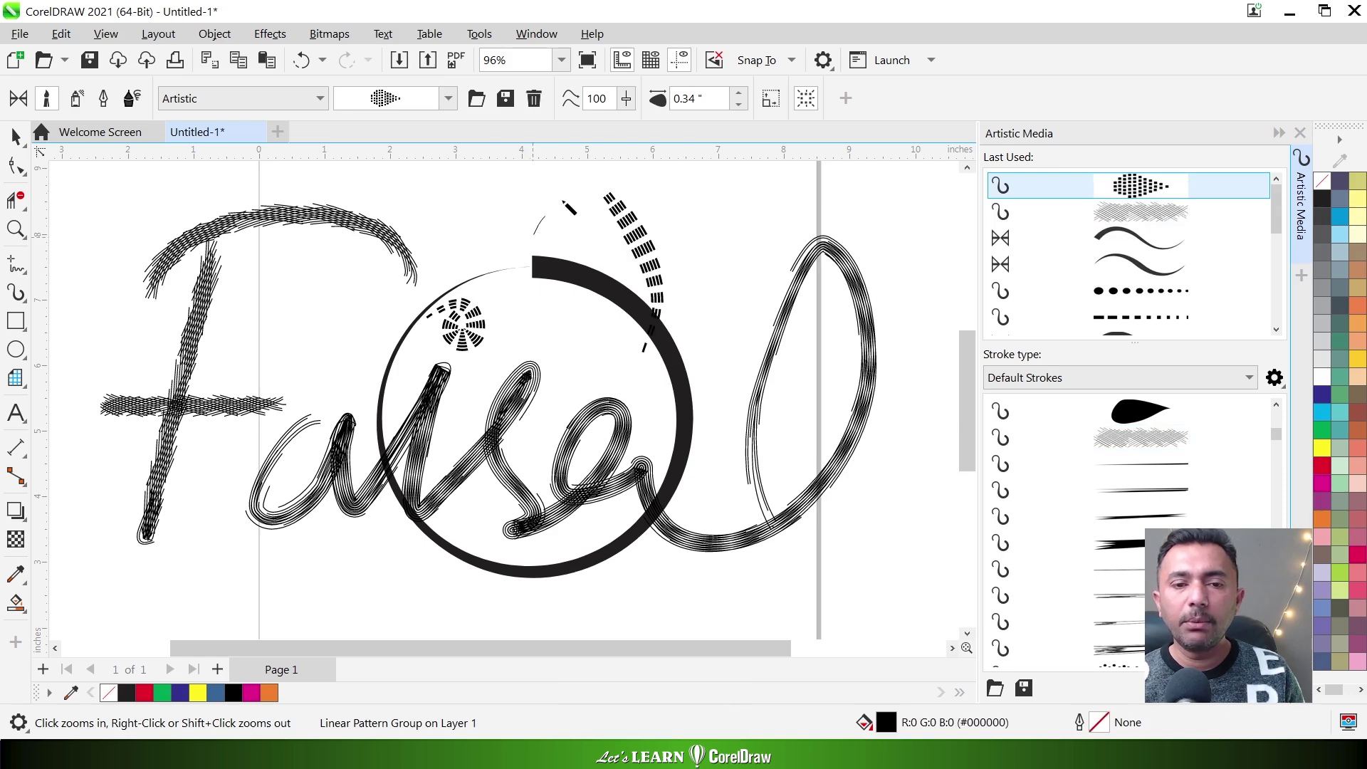
pyautogui.moveTo(535, 232); pyautogui.dragTo(789, 226)
pyautogui.moveTo(580, 263); pyautogui.dragTo(759, 250)
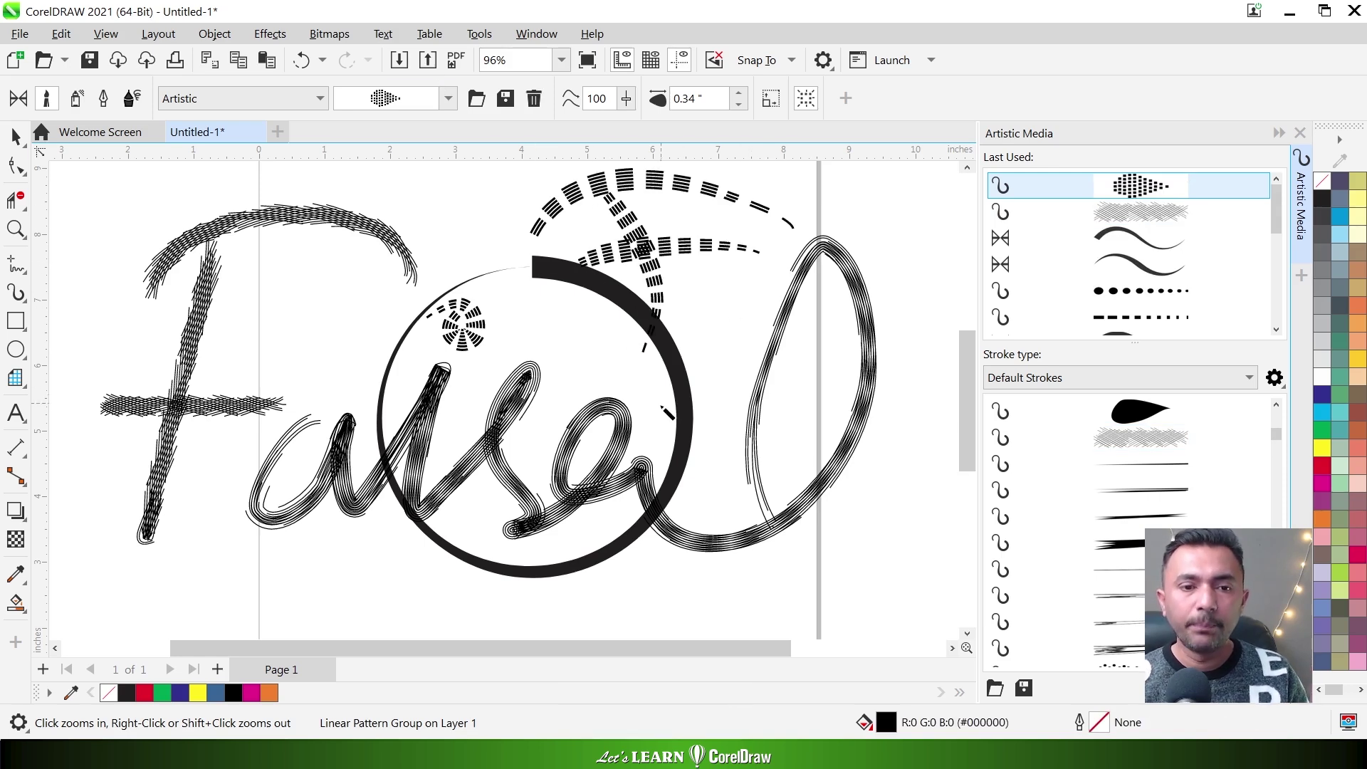
# Delete all the brush lettering together with the circle
pyautogui.hotkey('ctrl', 'space')
pyautogui.hotkey('ctrl', 'a')
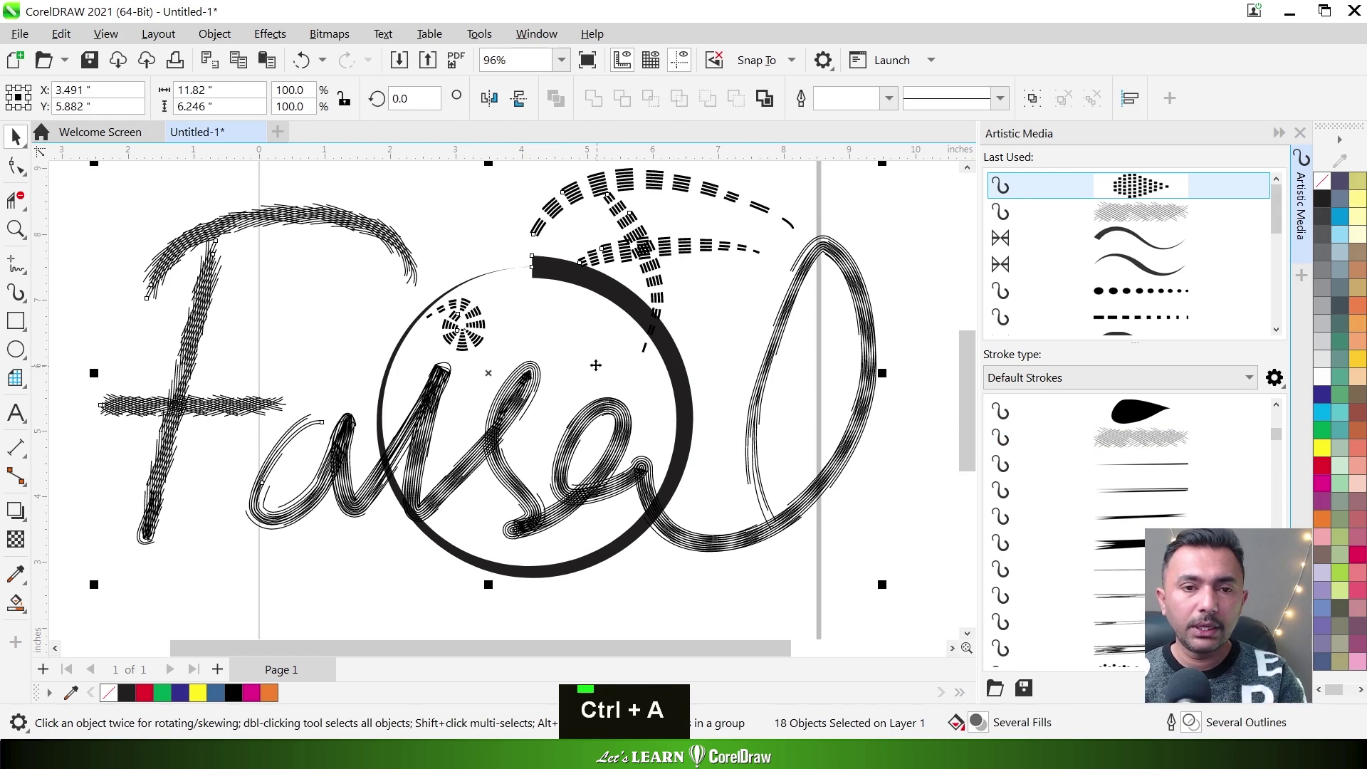
pyautogui.press('Delete')
pyautogui.hotkey('ctrl', 'space')
# Draw a circle about 2.84 inches in diameter on the empty page
pyautogui.click(15, 350)
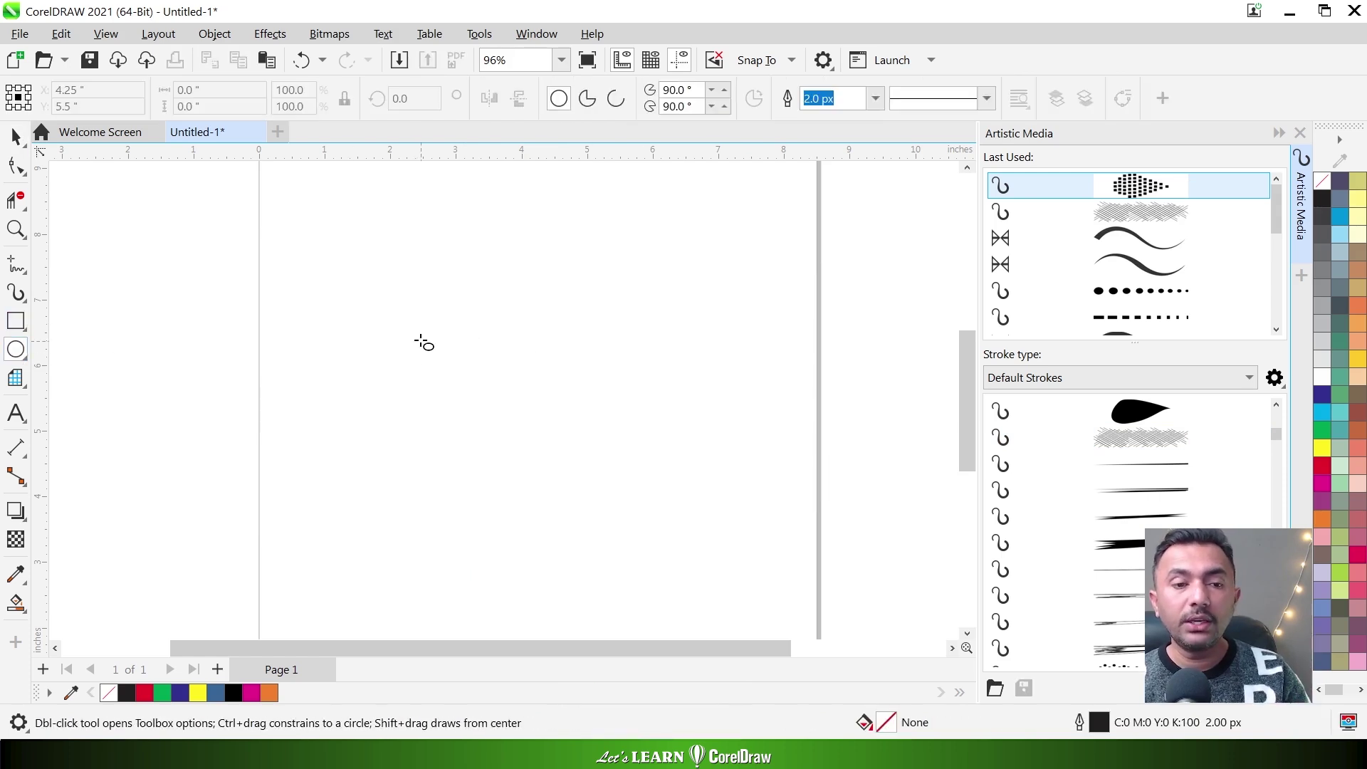
pyautogui.moveTo(408, 284); pyautogui.dragTo(607, 484)
pyautogui.hotkey('ctrl', 'space')
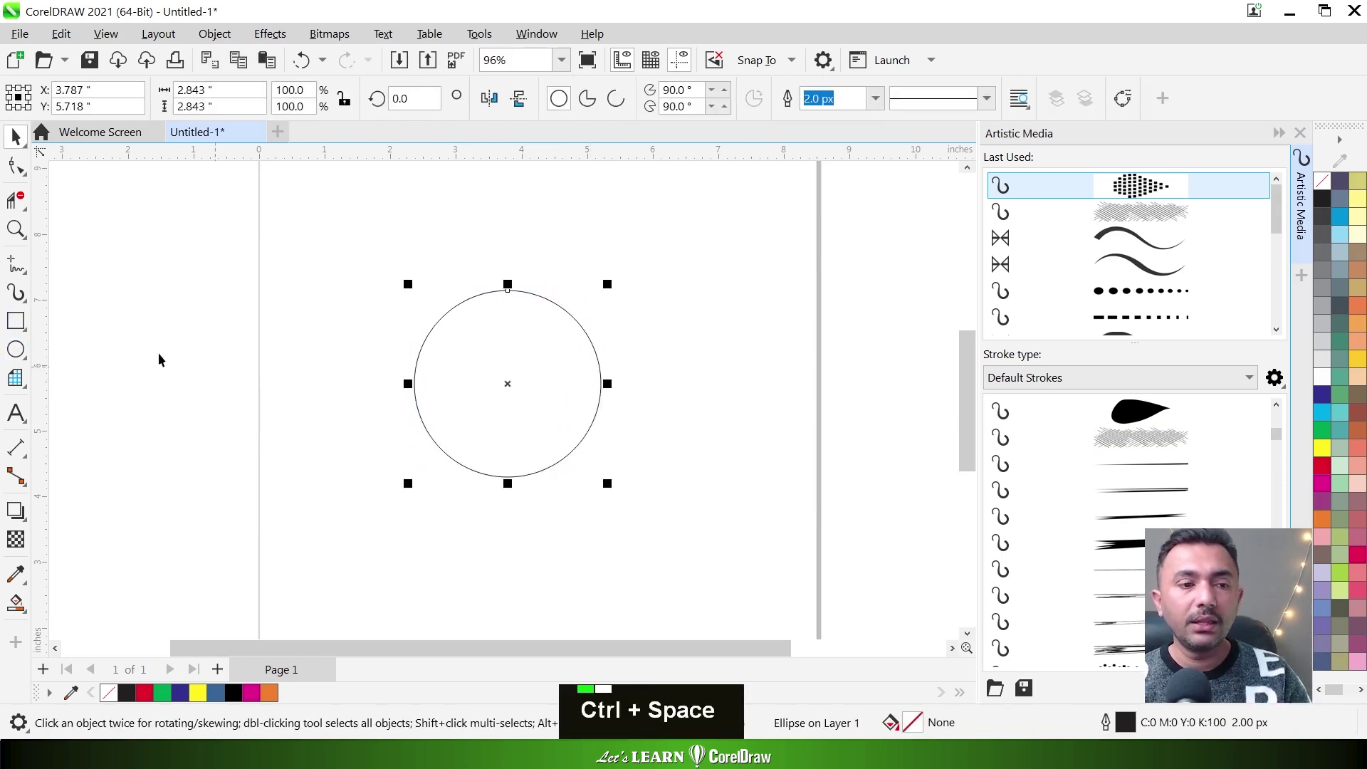
# Apply the artistic brushstroke made of scattered squares to the circle with the Artistic Media tool
pyautogui.click(17, 268)
pyautogui.click(20, 291)
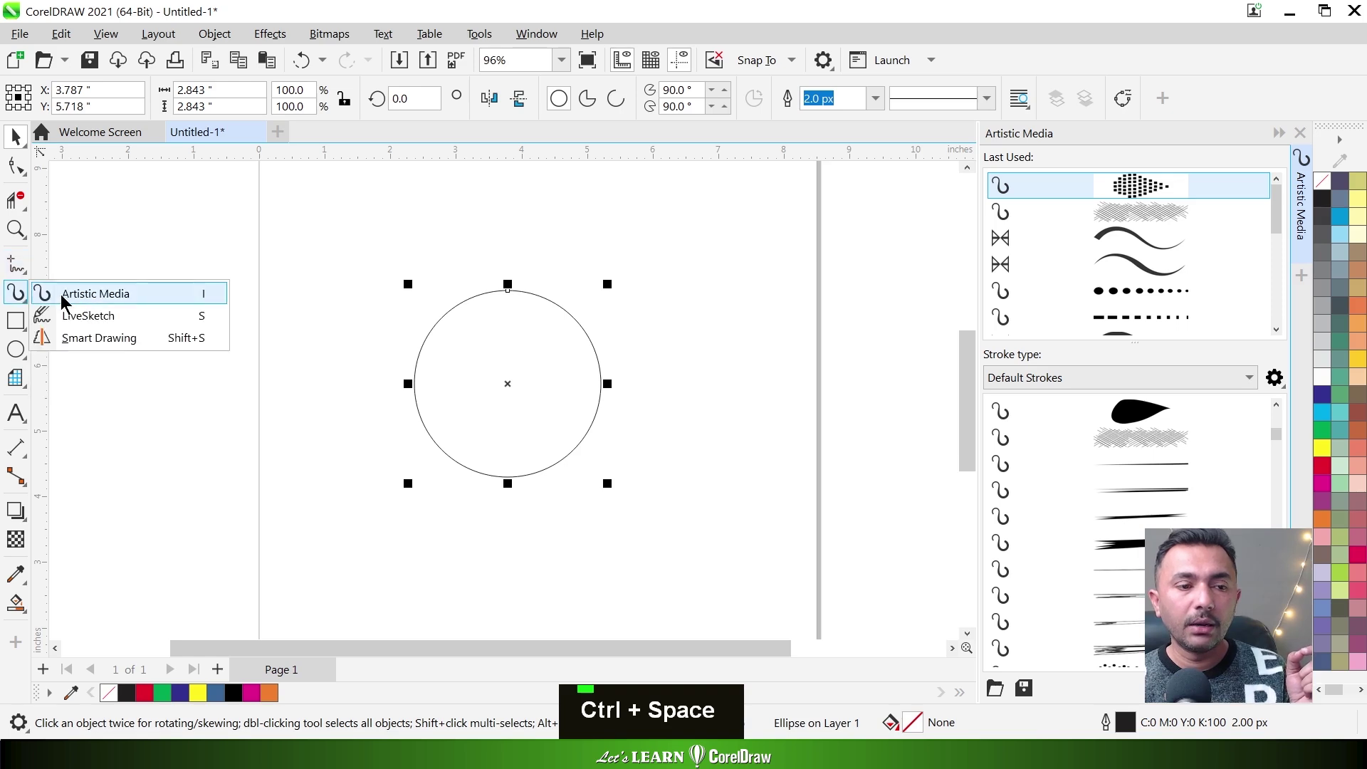
pyautogui.click(71, 293)
pyautogui.click(47, 98)
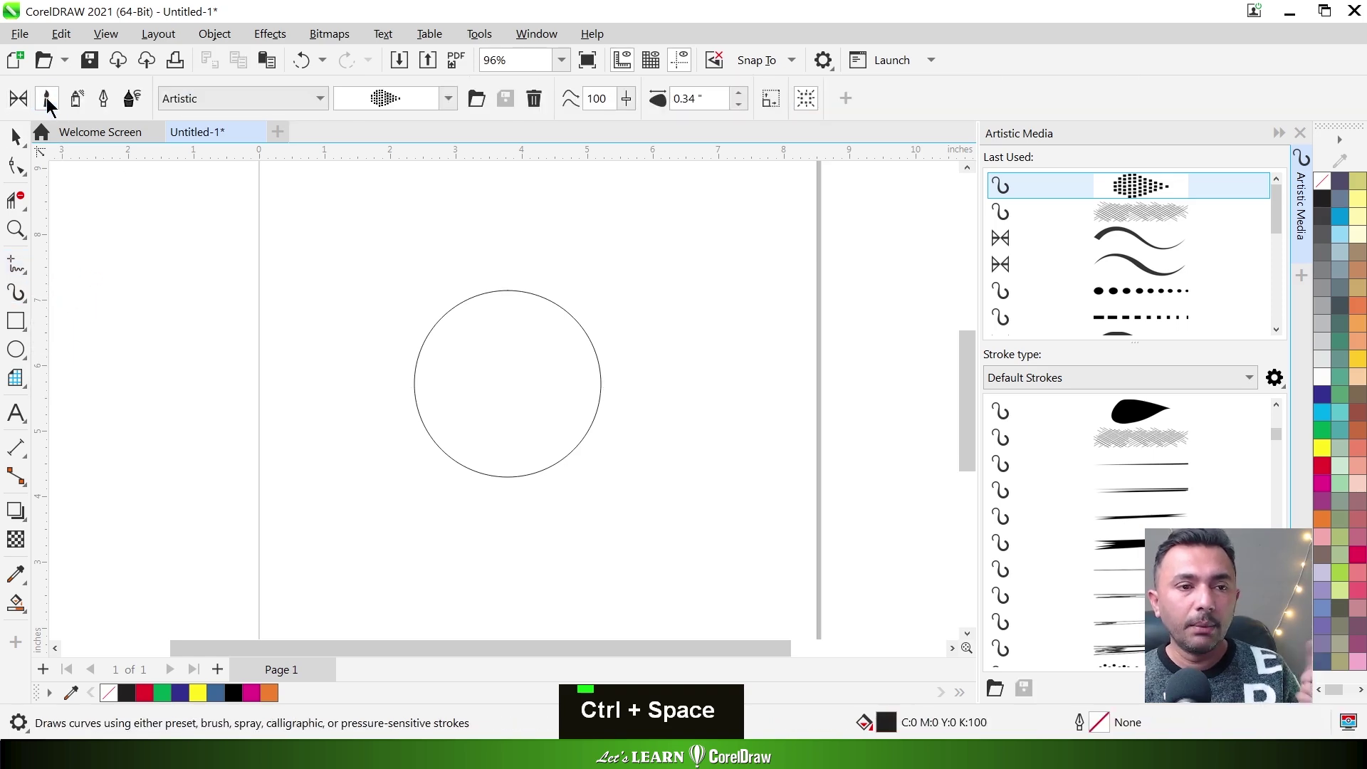
pyautogui.click(523, 294)
pyautogui.click(449, 99)
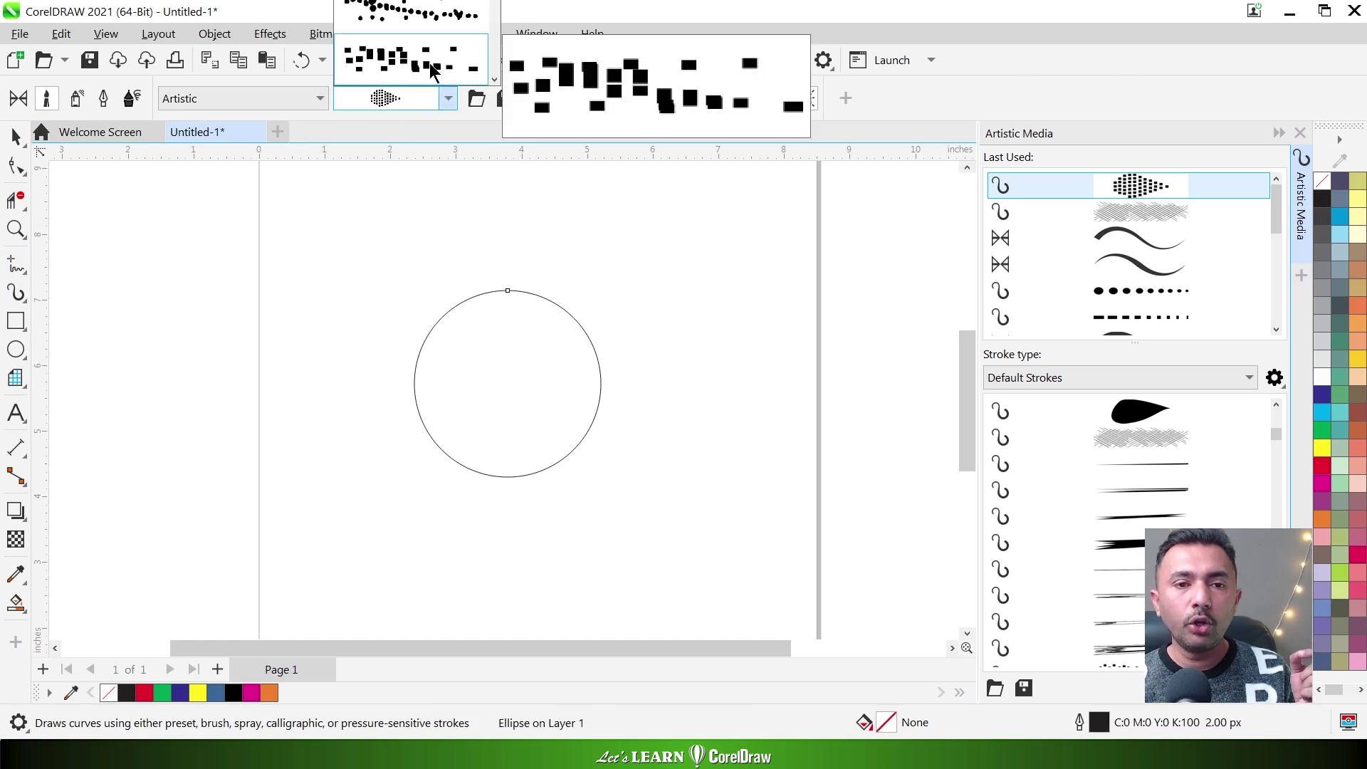
pyautogui.click(432, 69)
pyautogui.press('F2')
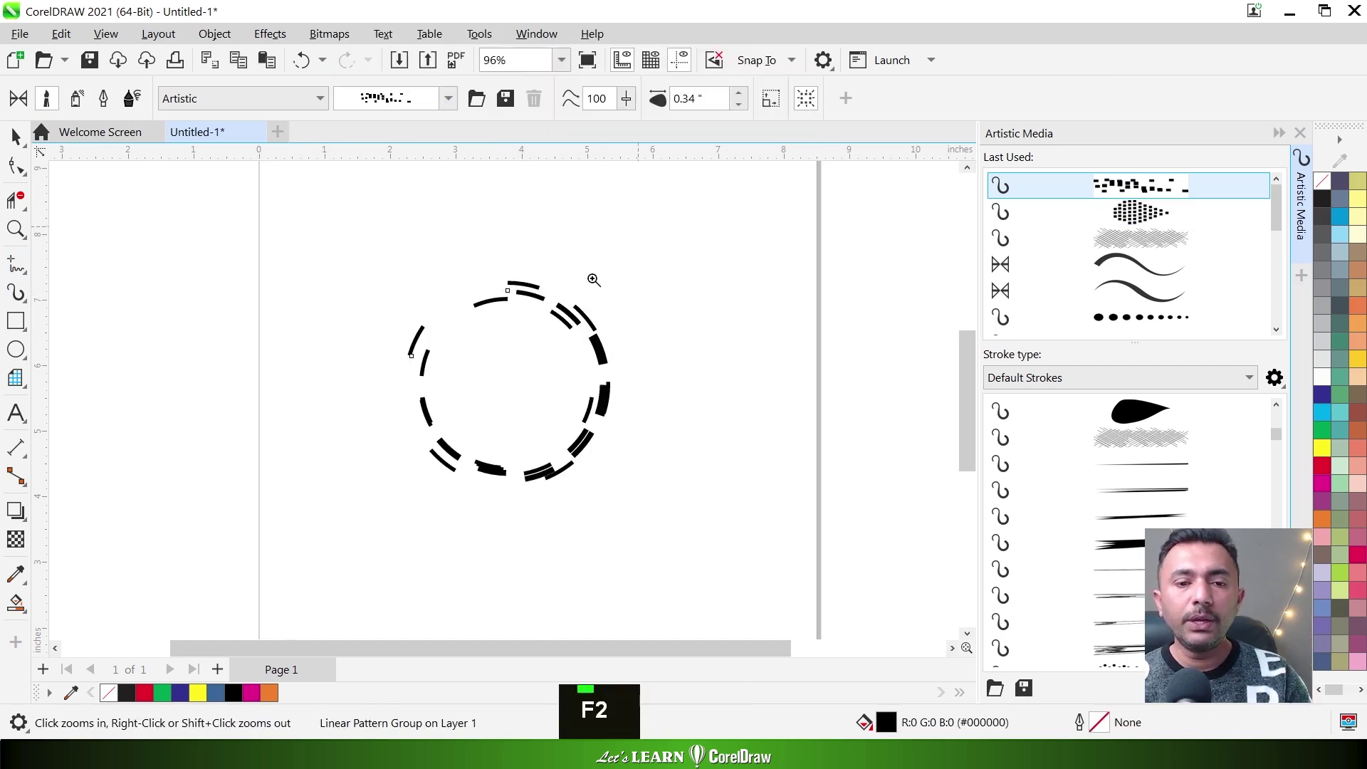
pyautogui.moveTo(634, 228); pyautogui.dragTo(377, 517)
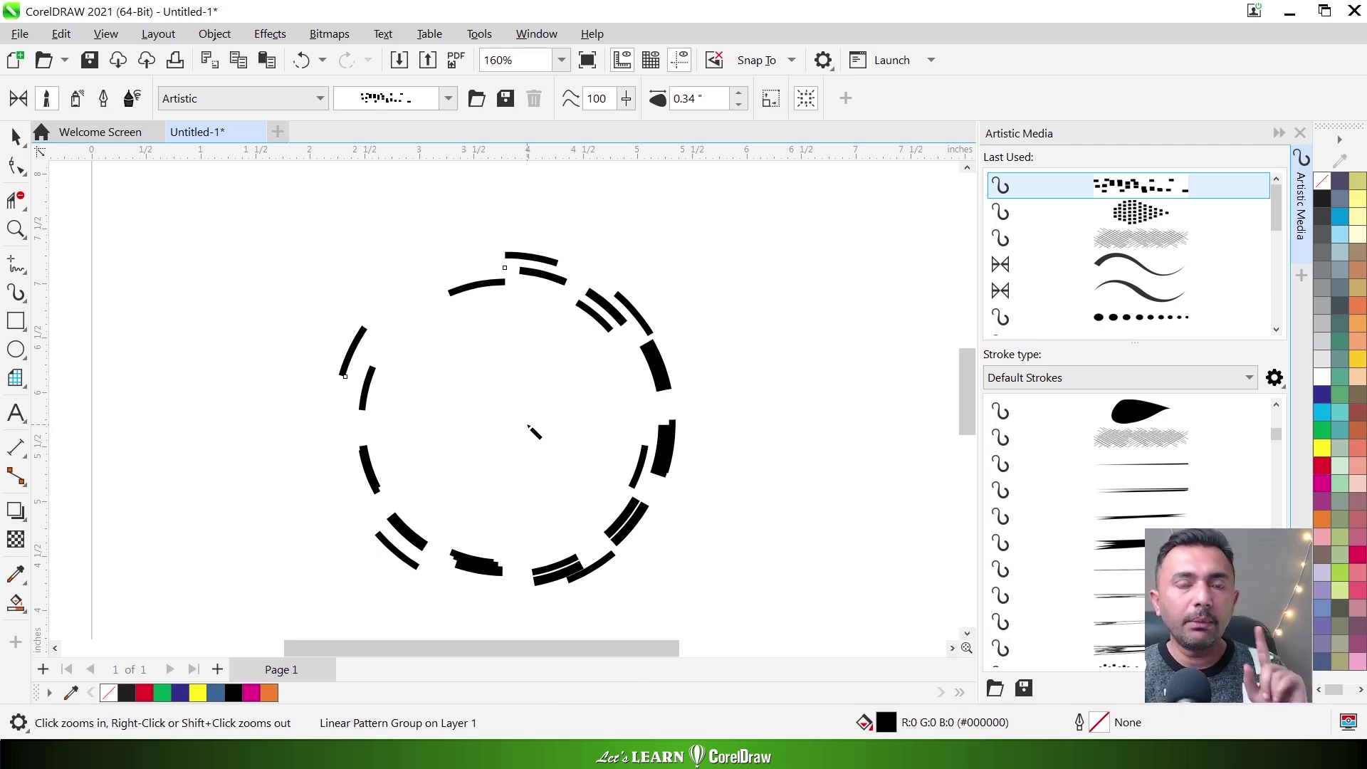
# Add the artistic text "United Skills Institute Faisal Art Club" above the brushed circle and shift it left
pyautogui.press('F3')
pyautogui.press('F2')
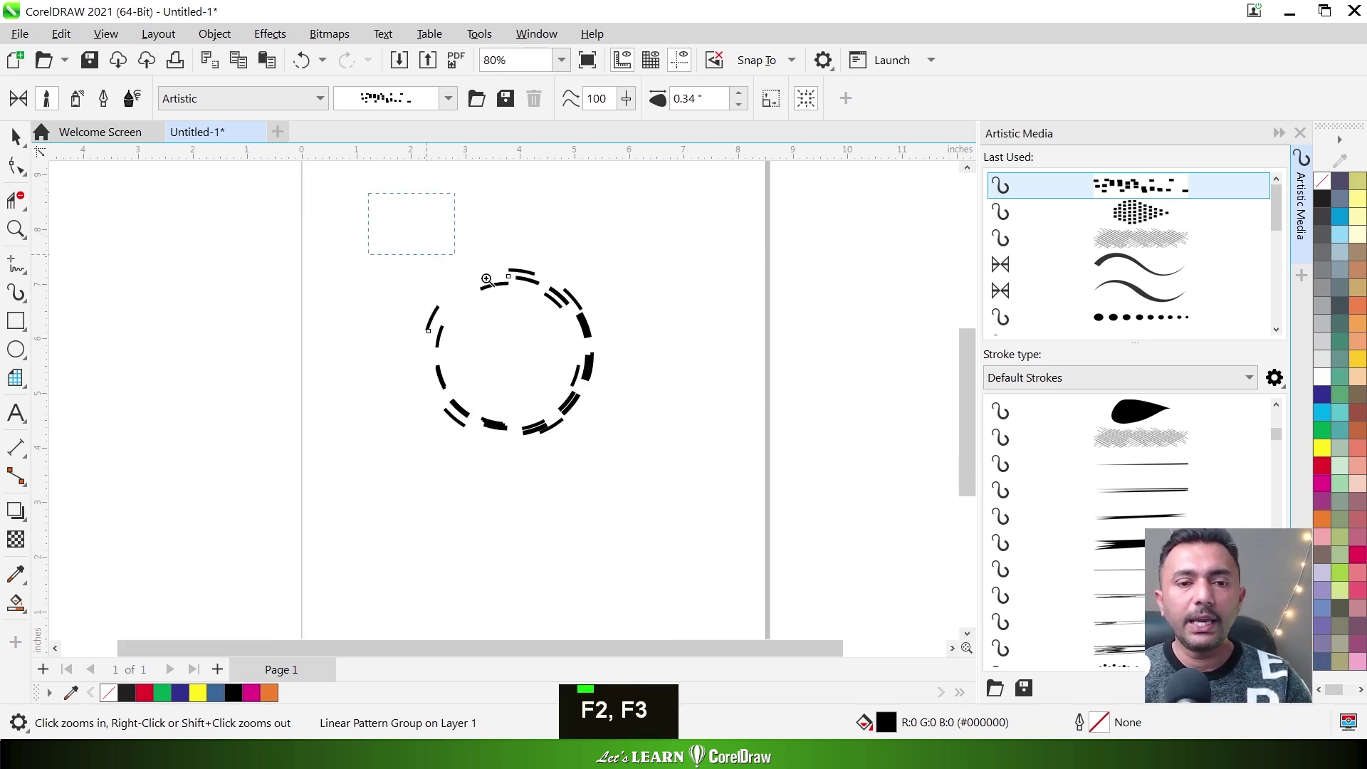
pyautogui.moveTo(390, 206); pyautogui.dragTo(838, 497)
pyautogui.hotkey('ctrl', 'space')
pyautogui.press('Escape')
pyautogui.press('F8')
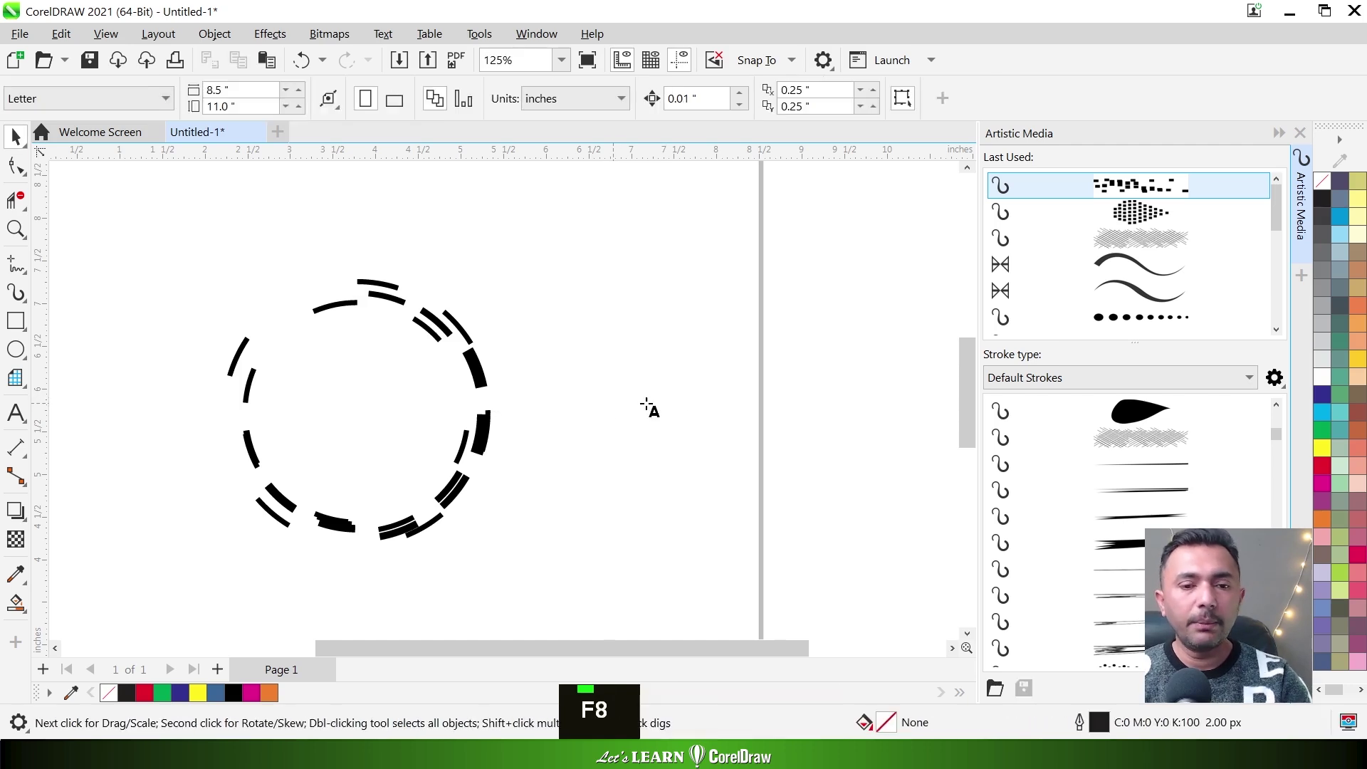
pyautogui.press('F3')
pyautogui.press('F2')
pyautogui.moveTo(641, 366); pyautogui.dragTo(306, 184)
pyautogui.click(349, 292)
pyautogui.write('Un')
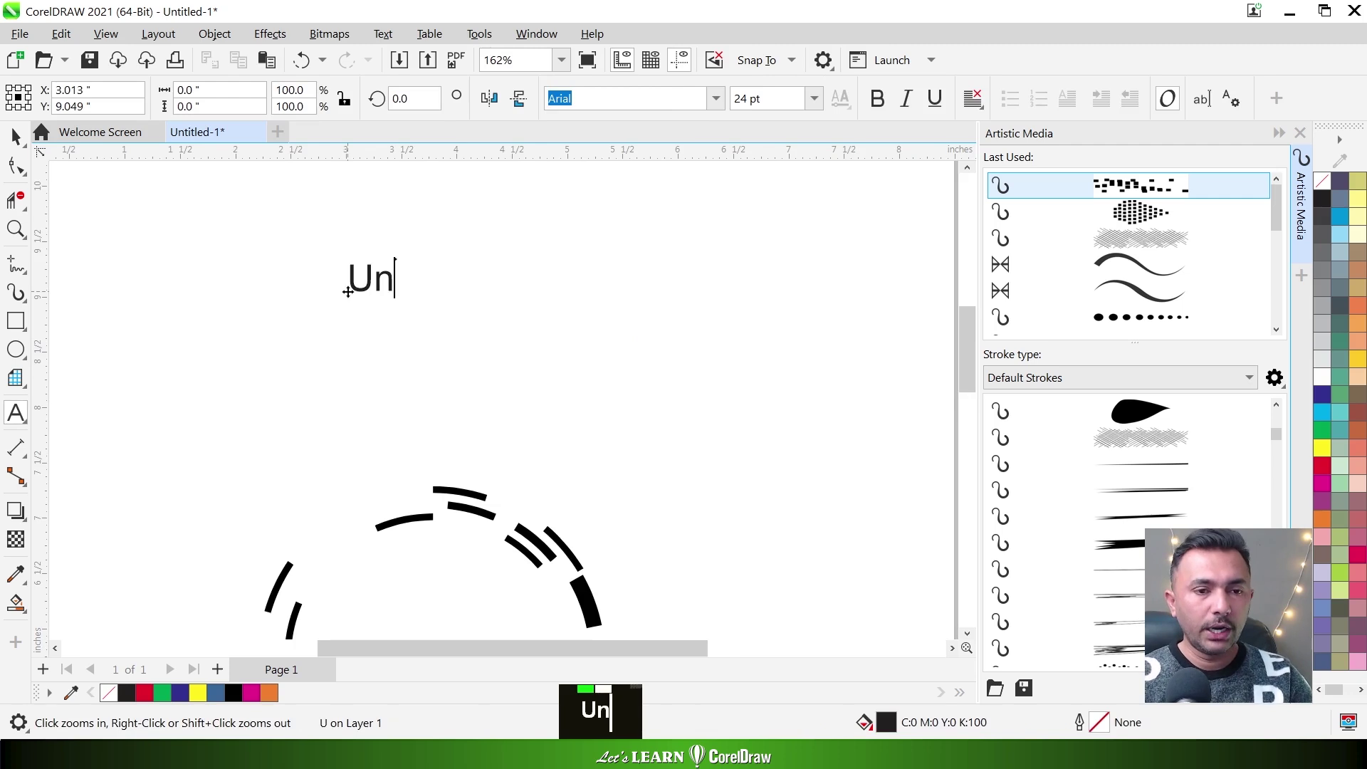
pyautogui.write('ited S')
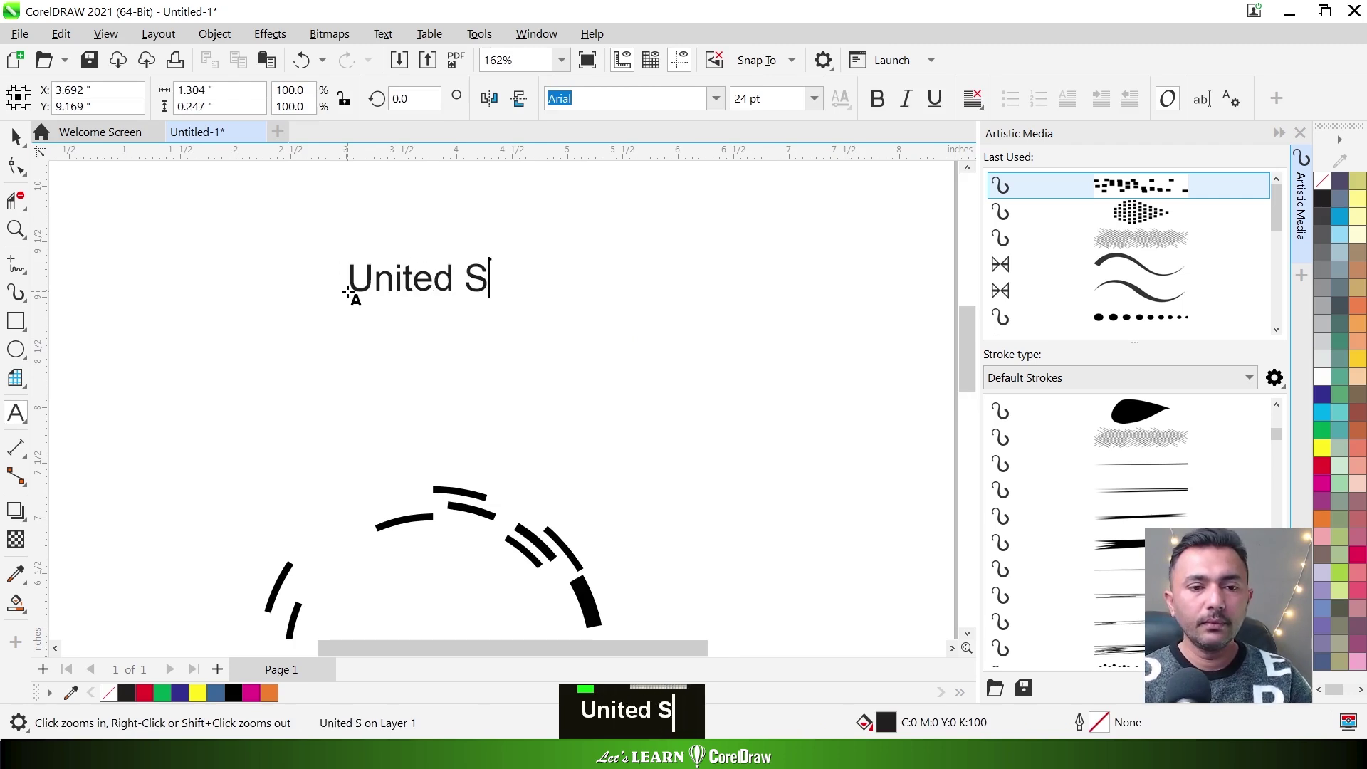
pyautogui.write('kills Institute')
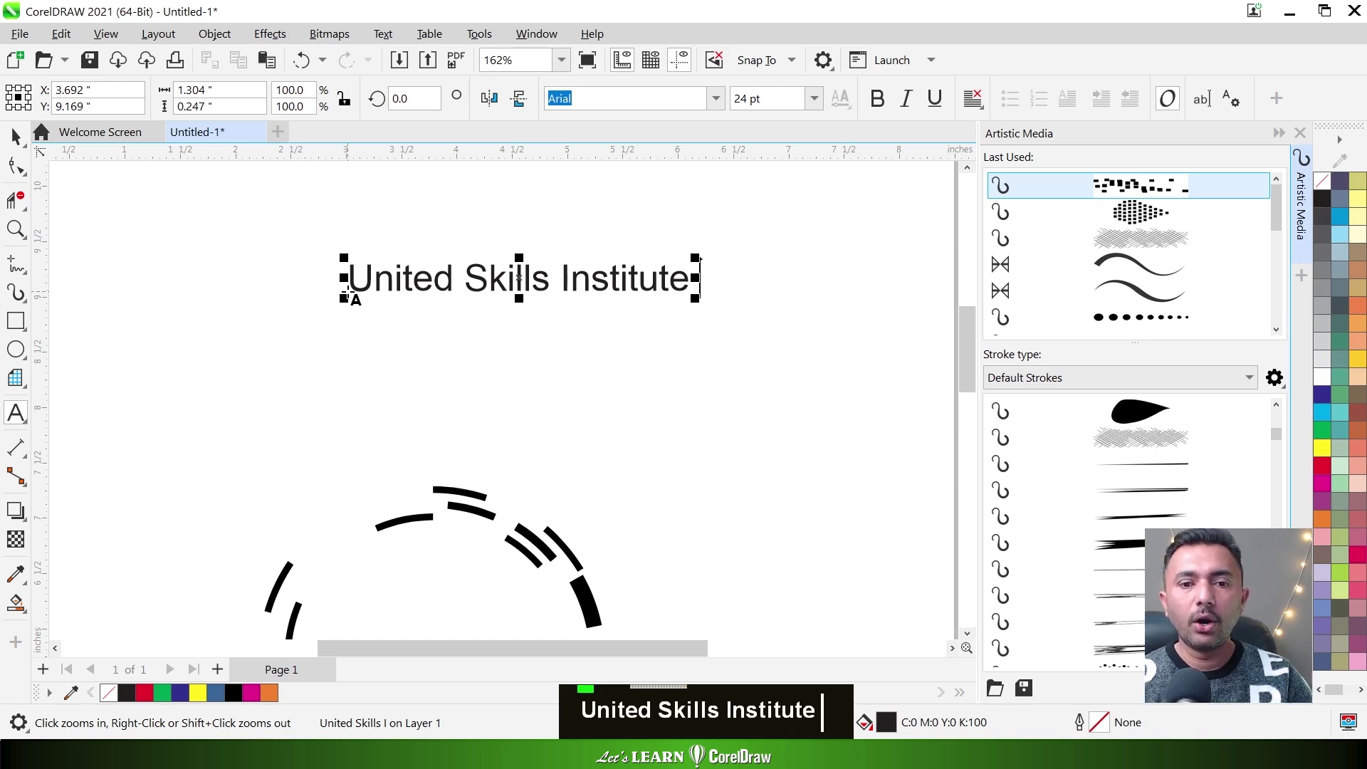
pyautogui.write(' Faisal Art')
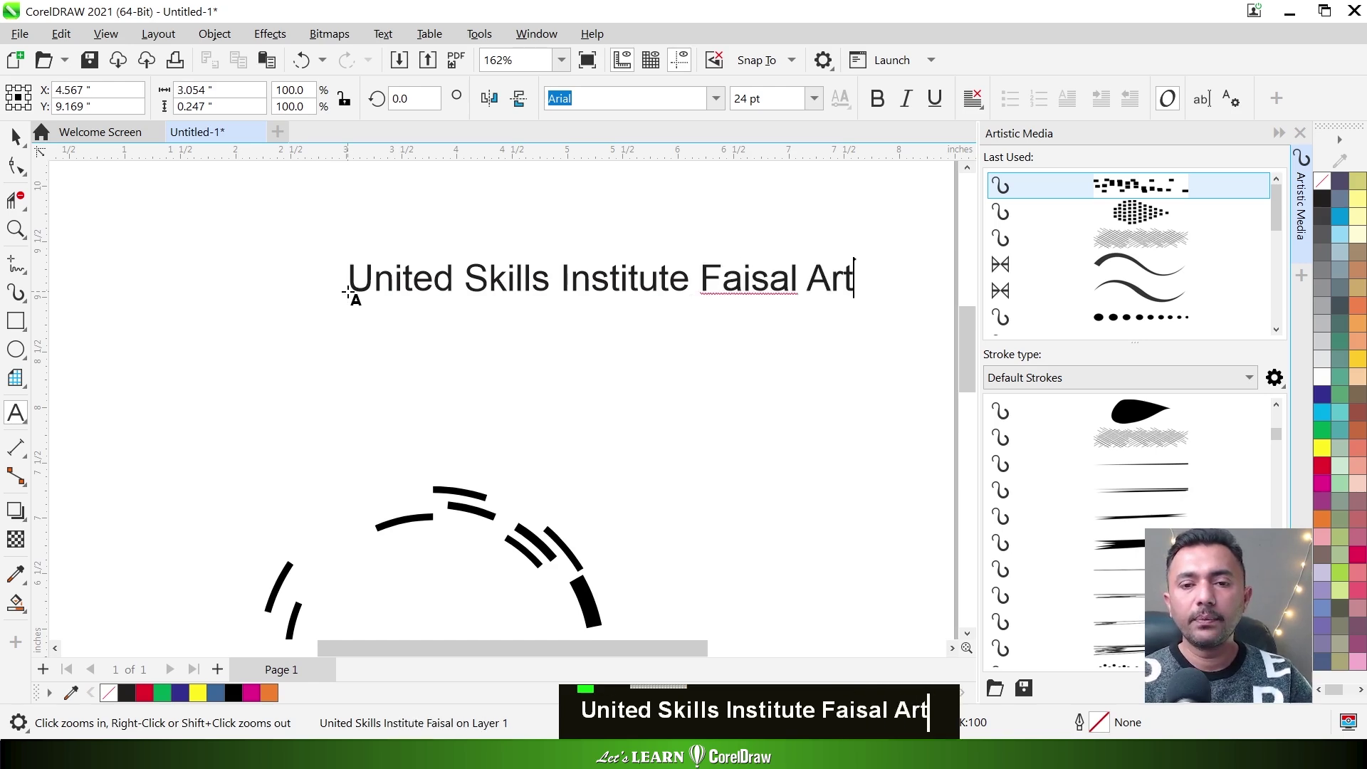
pyautogui.write(' Club')
pyautogui.hotkey('ctrl', 'space')
pyautogui.moveTo(626, 290); pyautogui.dragTo(544, 287)
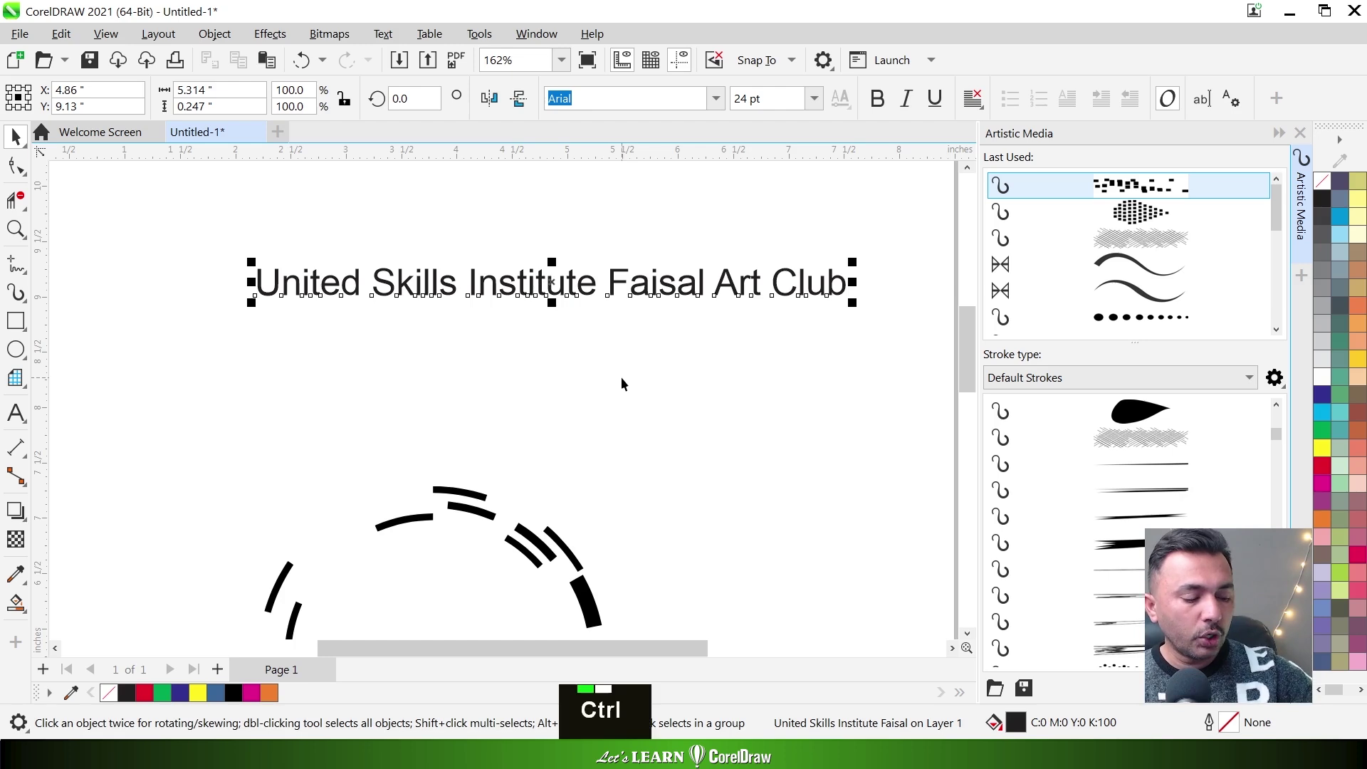
# Convert the "United Skills Institute Faisal Art Club" text to curves and save it as an Artistic Media brush named "Faisal Art Club"
pyautogui.hotkey('ctrl', 'q')
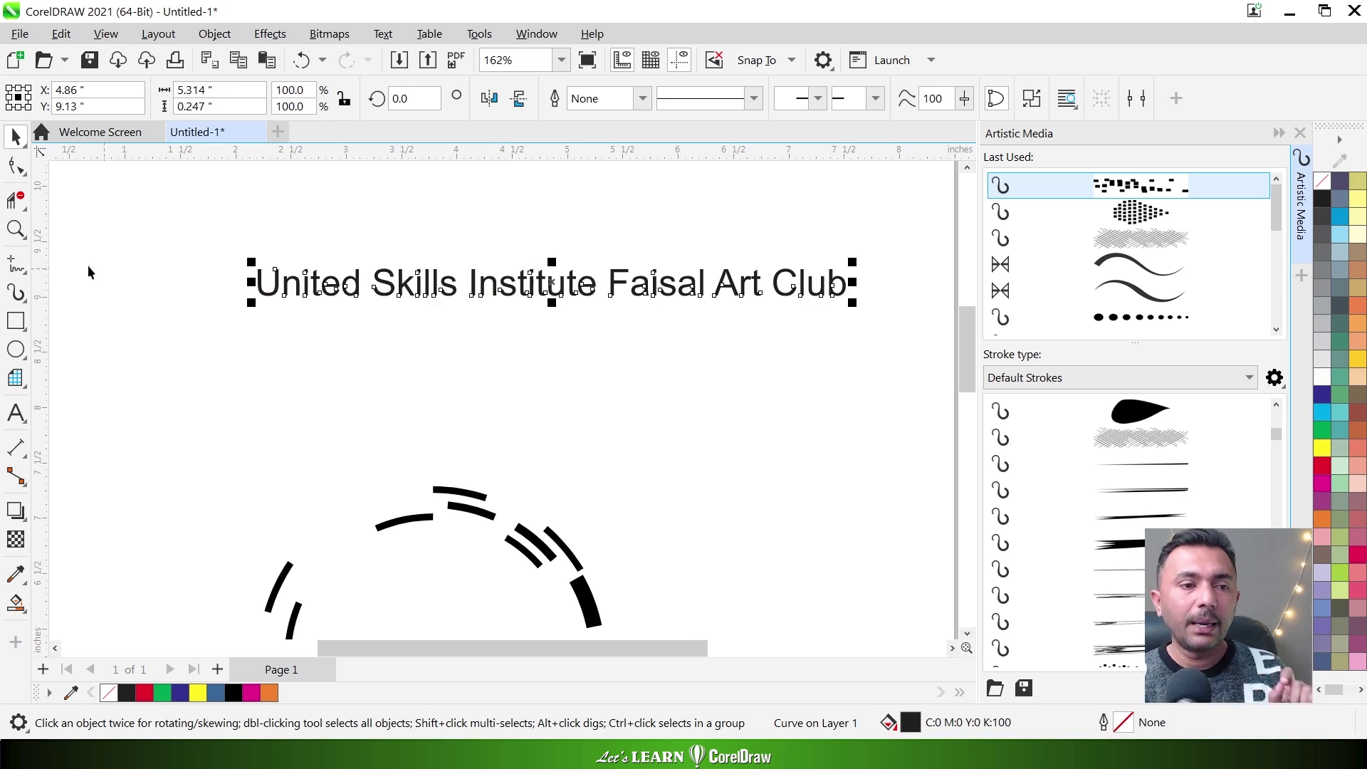
pyautogui.click(19, 293)
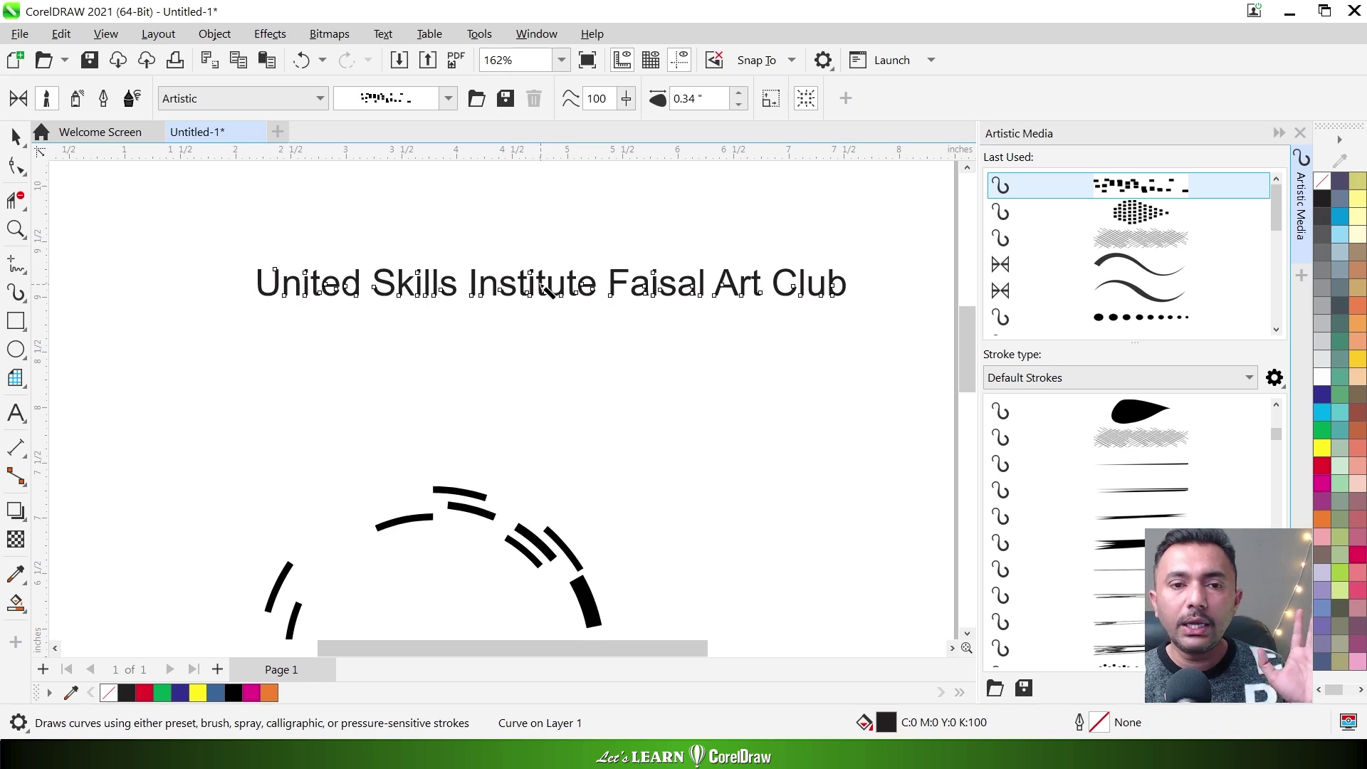
pyautogui.click(507, 100)
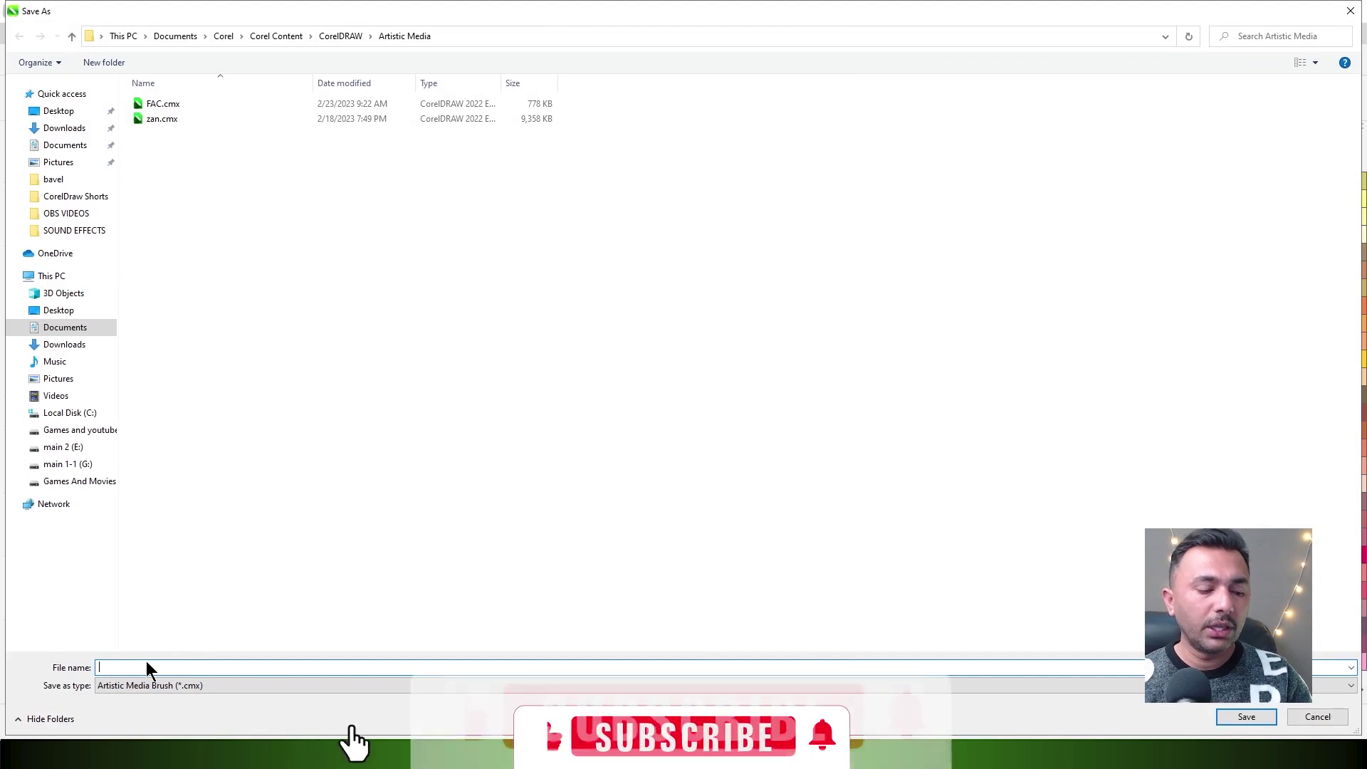
pyautogui.write('Faisal A')
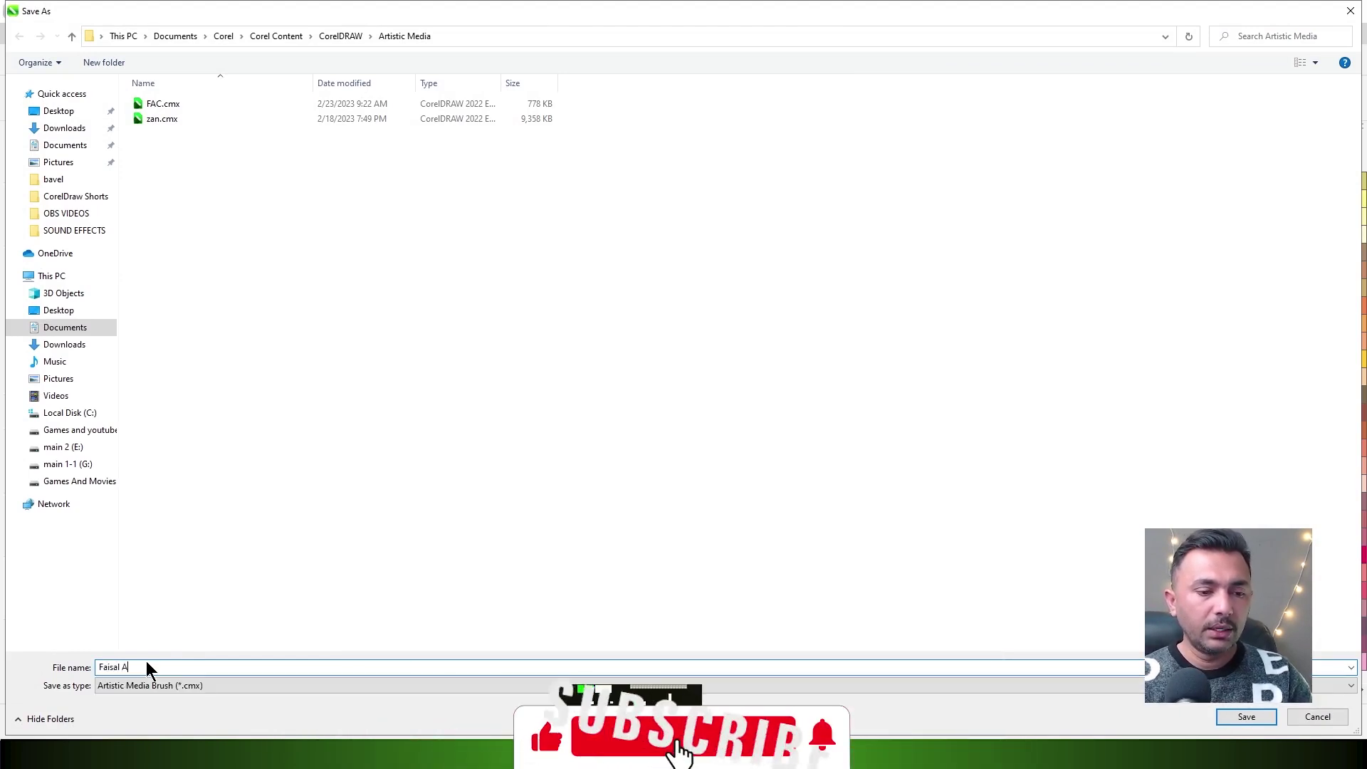
pyautogui.write('rt Club')
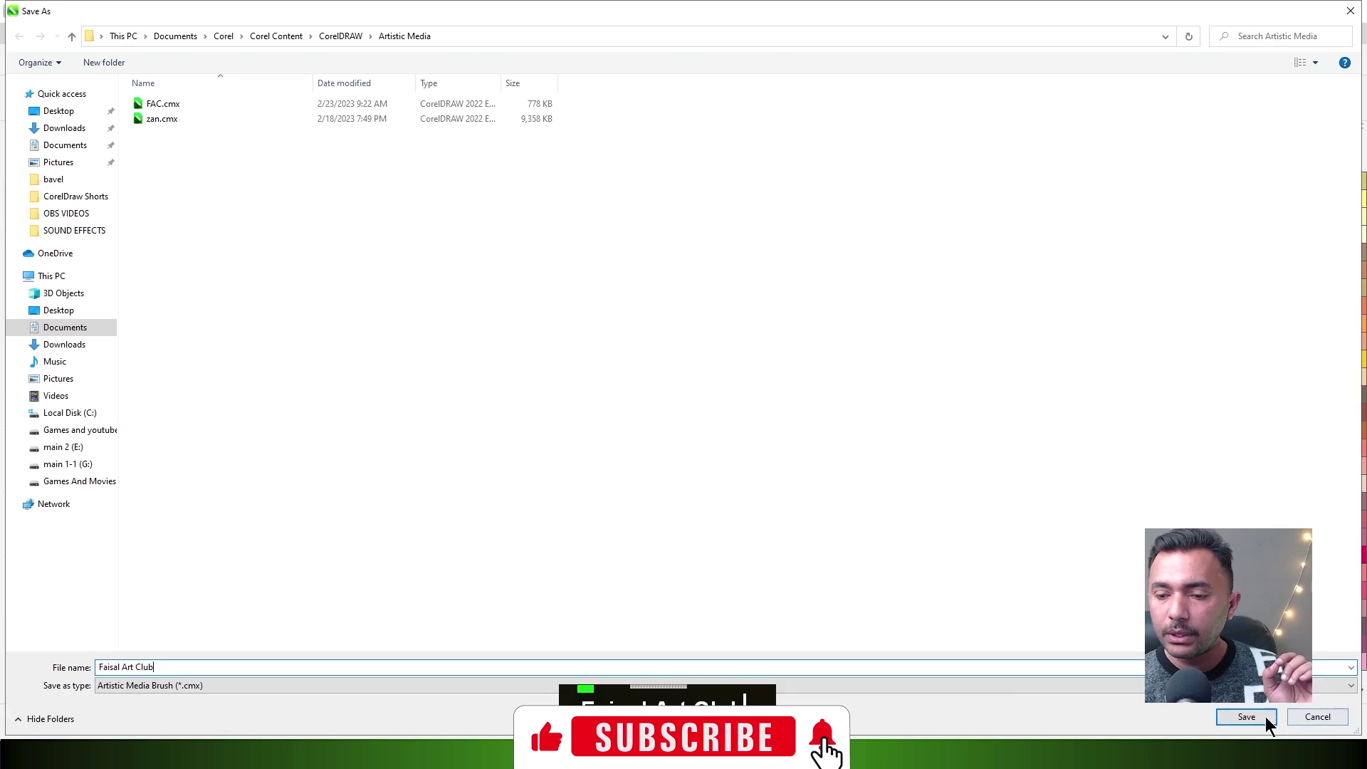
pyautogui.click(1265, 719)
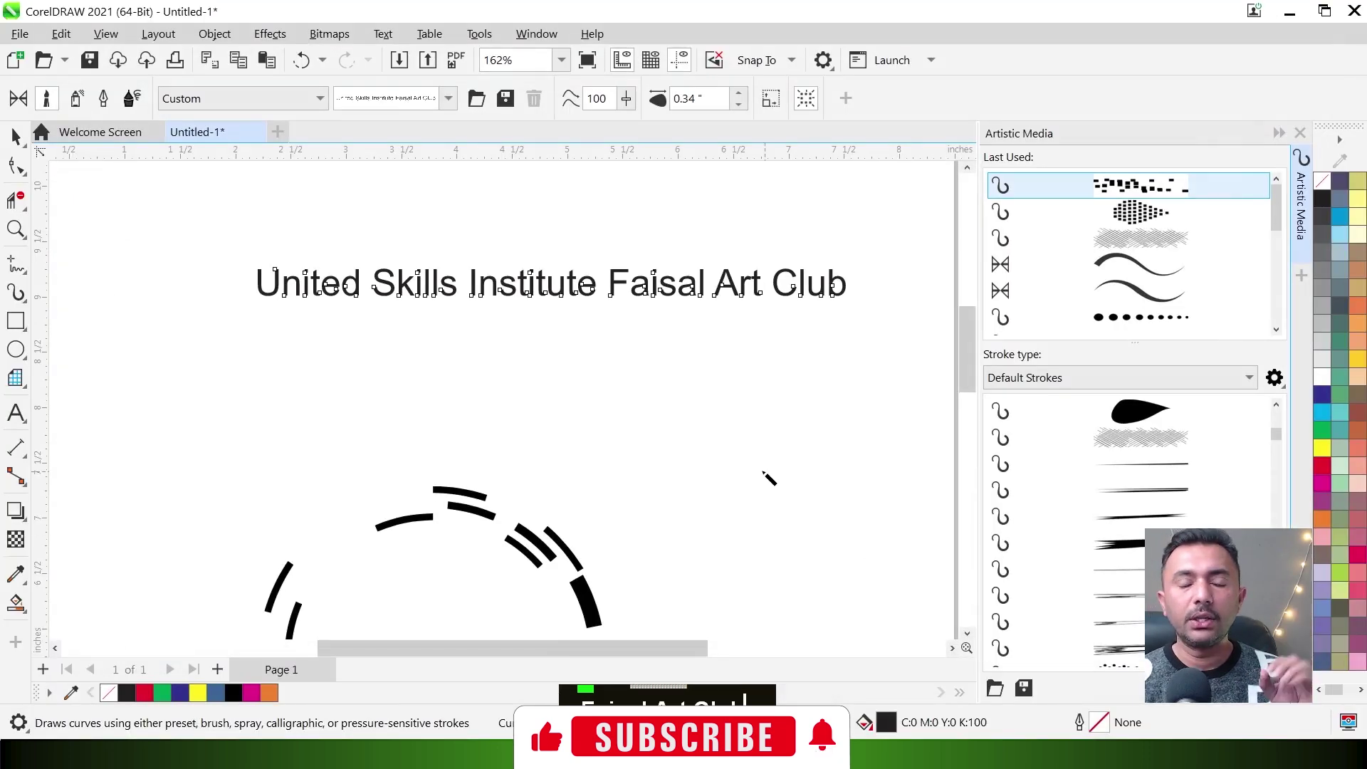
# Paint a wavy stroke about 6 inches wide beside the page with the custom "United Skills Institute Faisal Art Club" brush
pyautogui.click(448, 99)
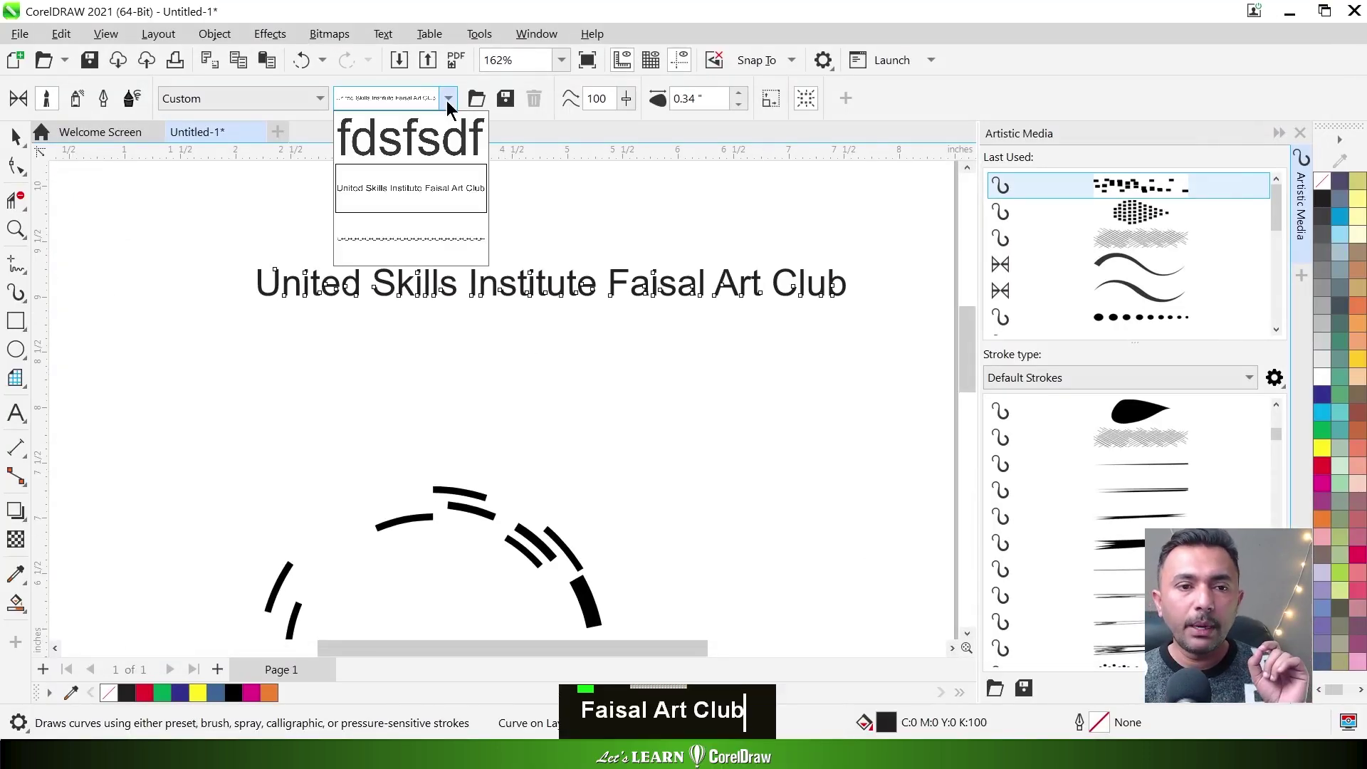
pyautogui.click(408, 188)
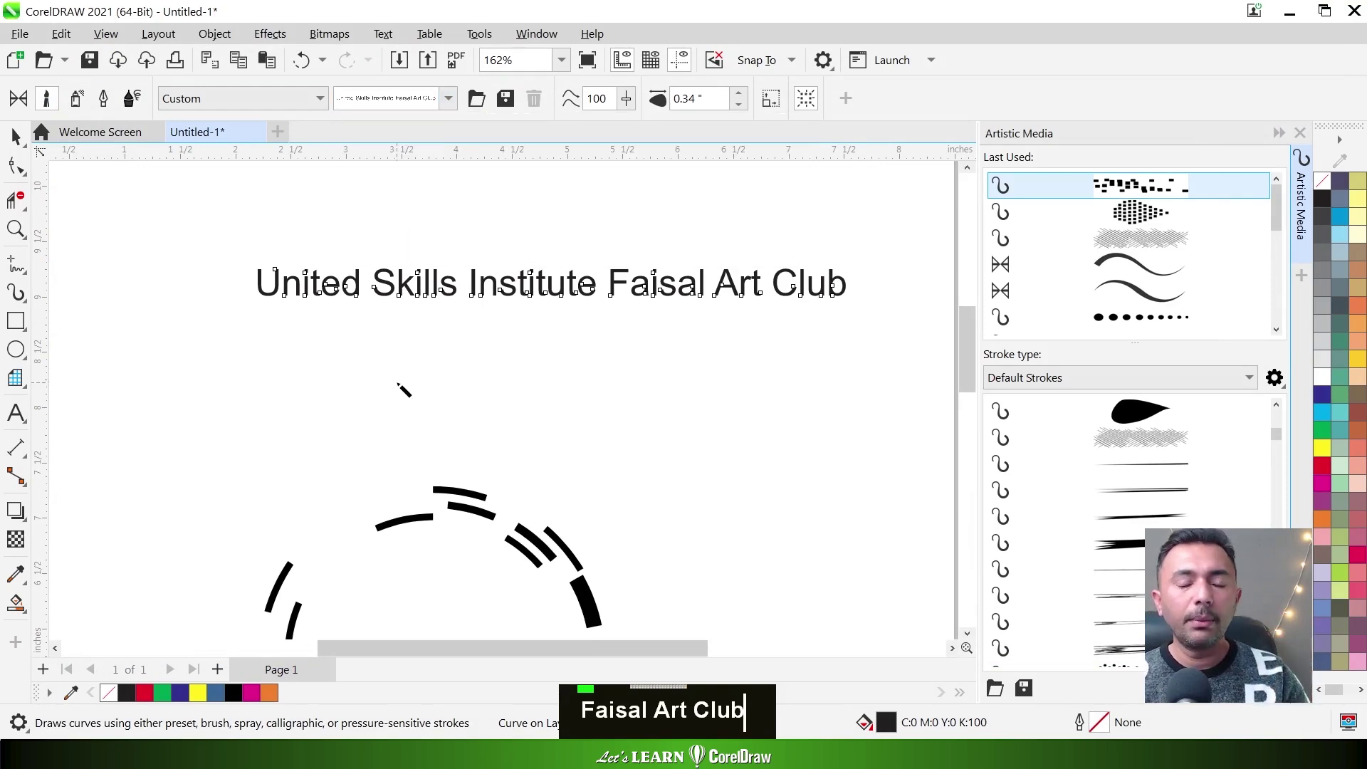
pyautogui.press('F3')
pyautogui.press('F3')
pyautogui.press('F2')
pyautogui.scroll(1, 714, 445)
pyautogui.press('F2')
pyautogui.moveTo(436, 237); pyautogui.dragTo(606, 404)
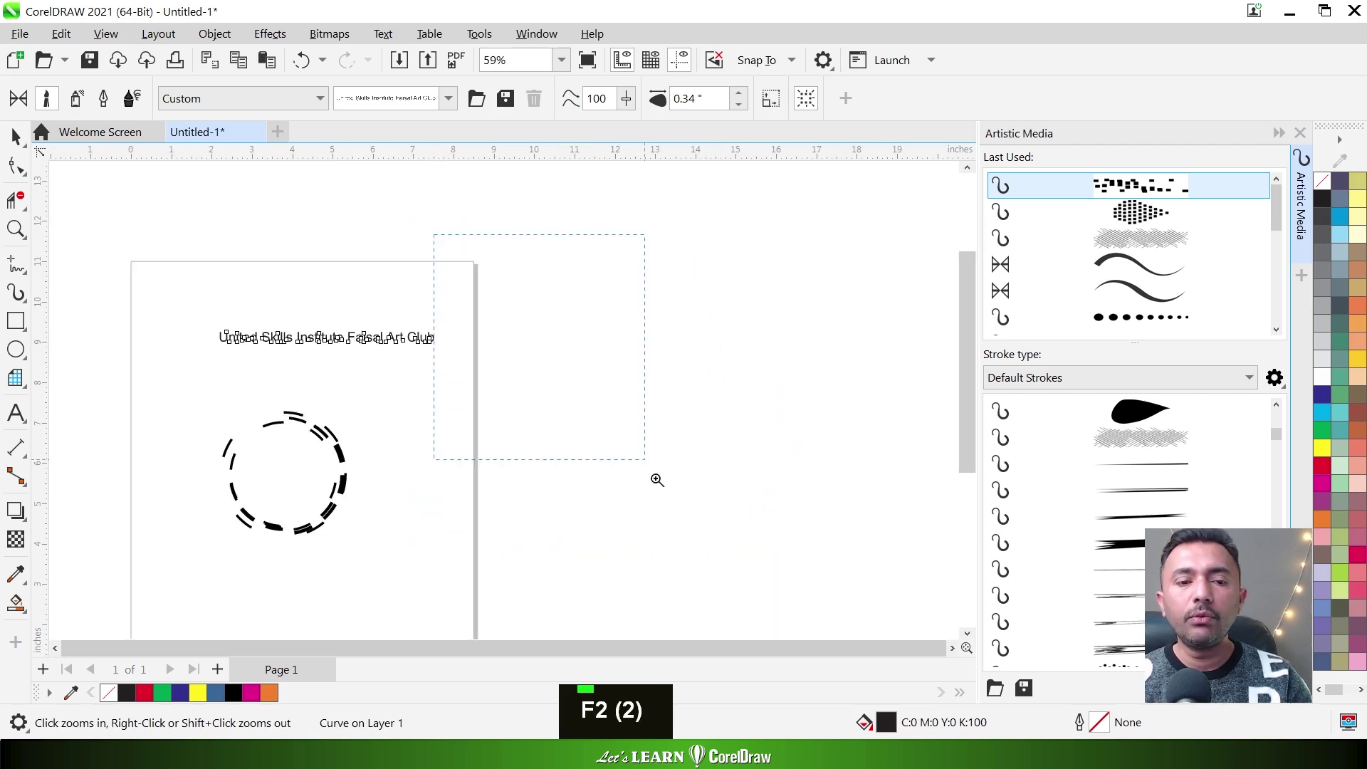
pyautogui.scroll(1, 606, 403)
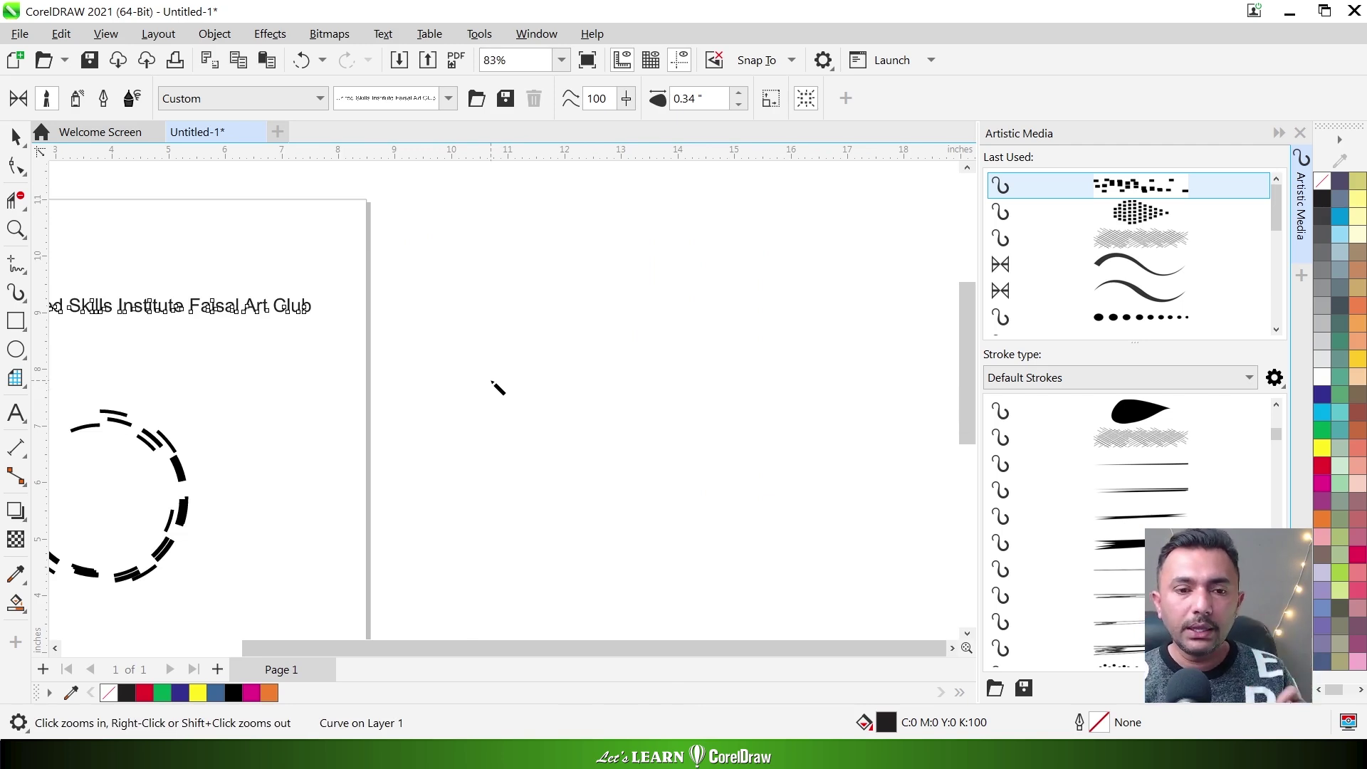
pyautogui.moveTo(457, 411); pyautogui.dragTo(803, 322)
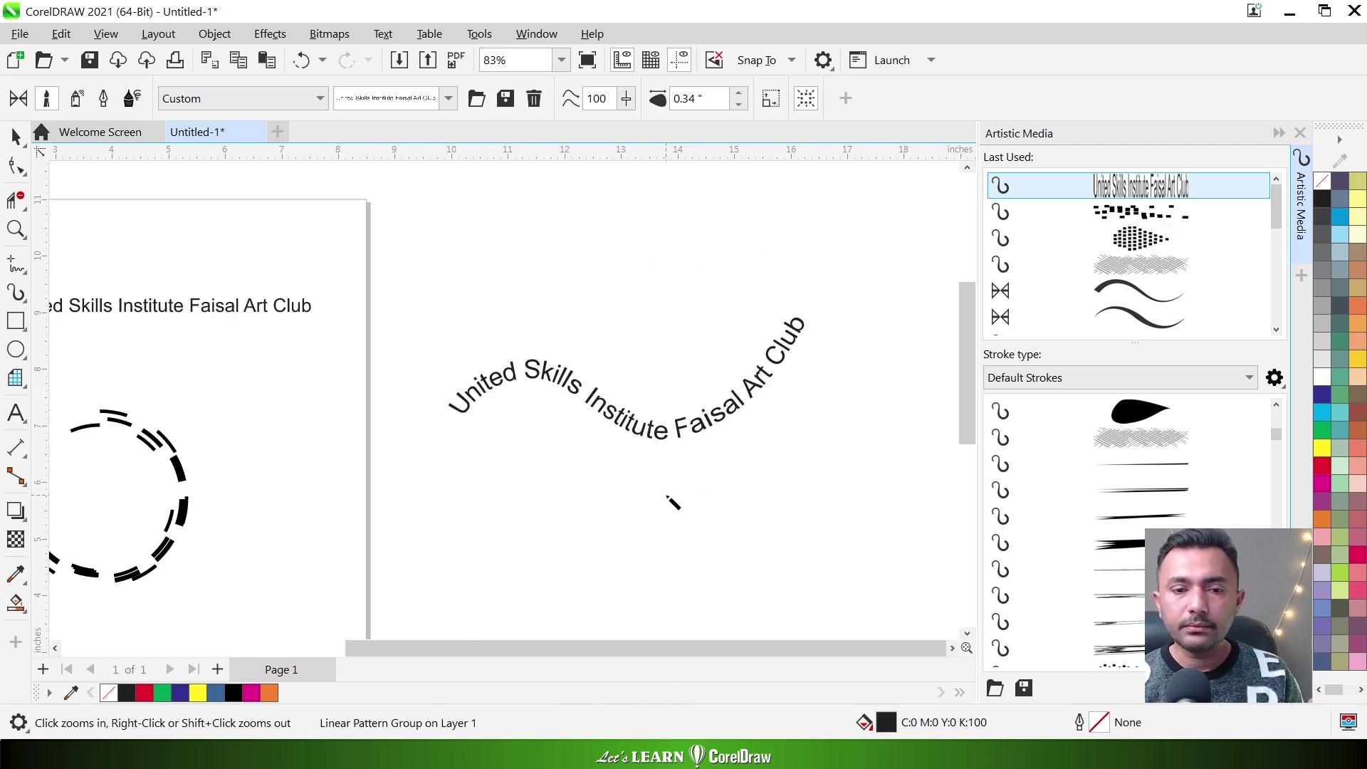
# Reshape the wavy text stroke with the Shape tool, pulling its middle node down to deepen the dip
pyautogui.press('F2')
pyautogui.press('F3')
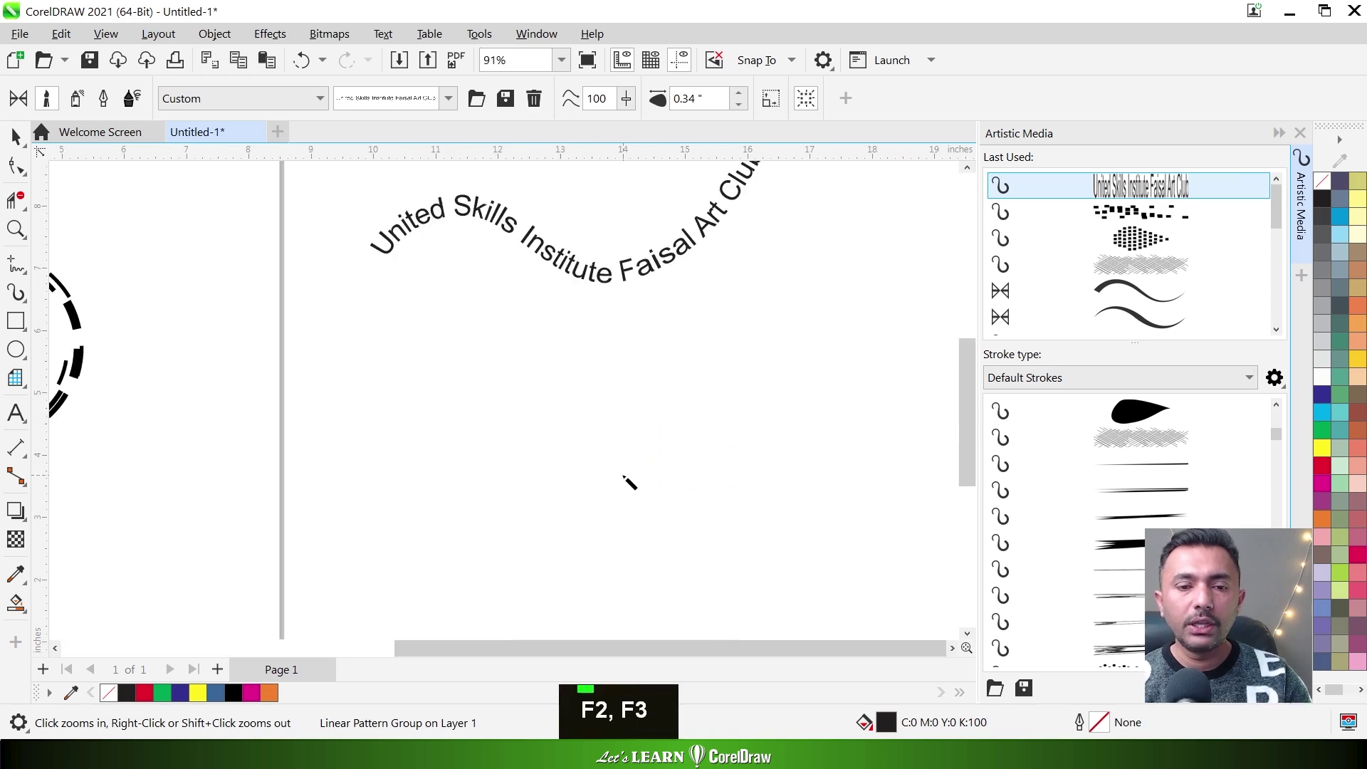
pyautogui.moveTo(731, 392); pyautogui.dragTo(457, 189)
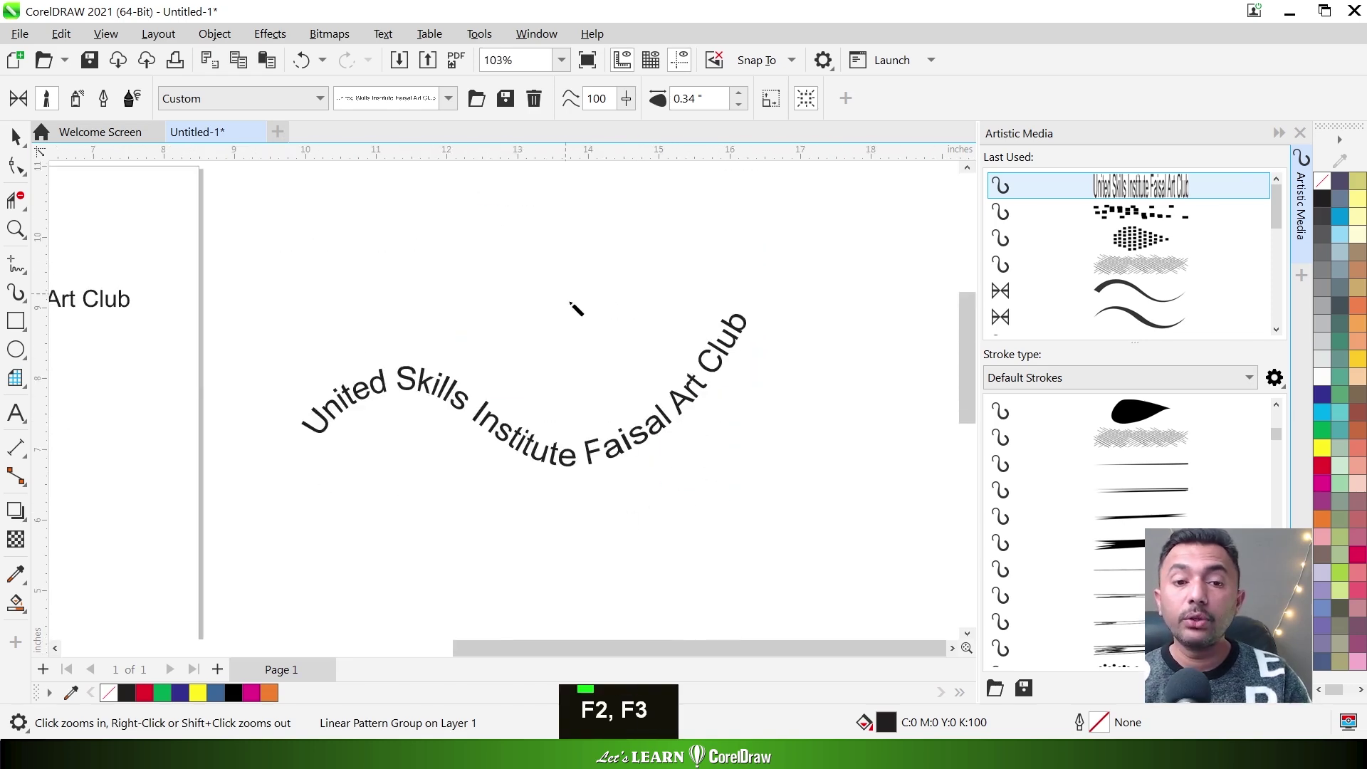
pyautogui.click(17, 169)
pyautogui.click(508, 439)
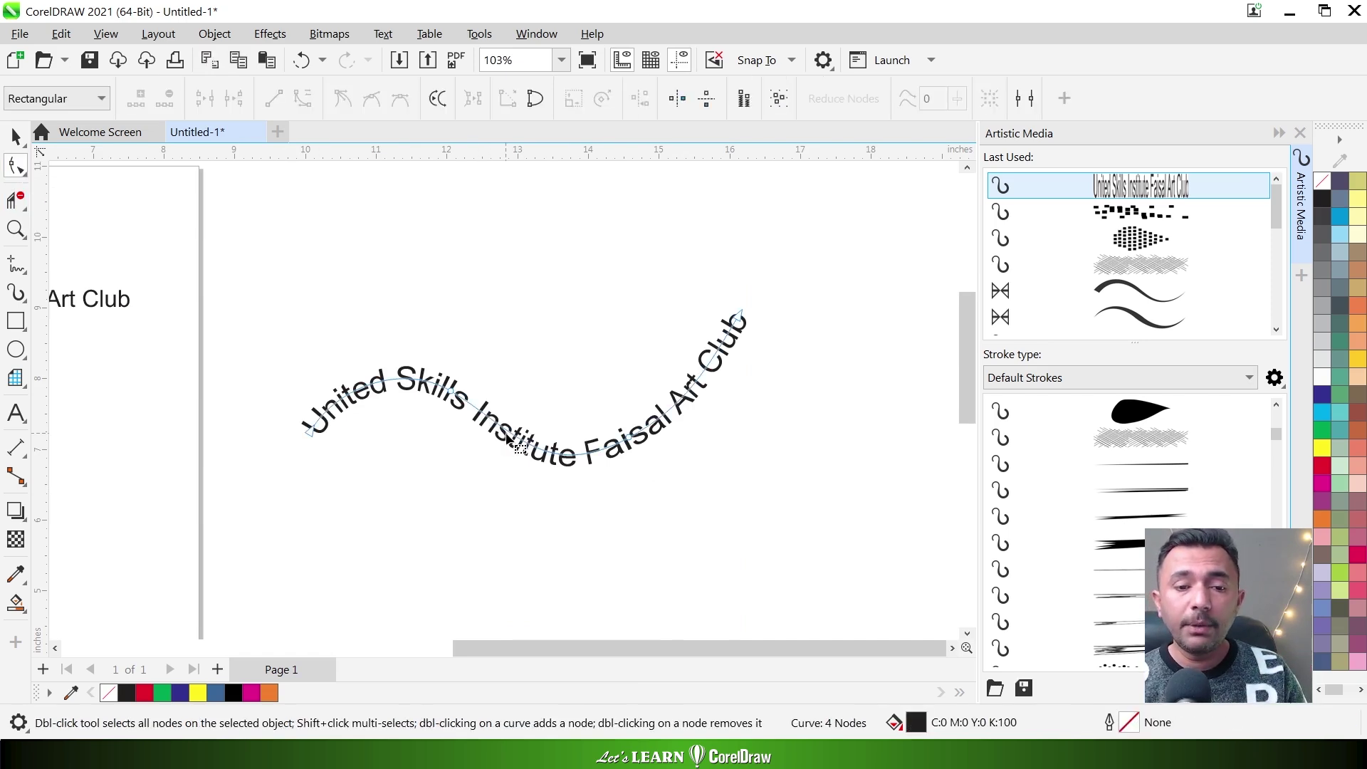
pyautogui.press('F2')
pyautogui.click(534, 403)
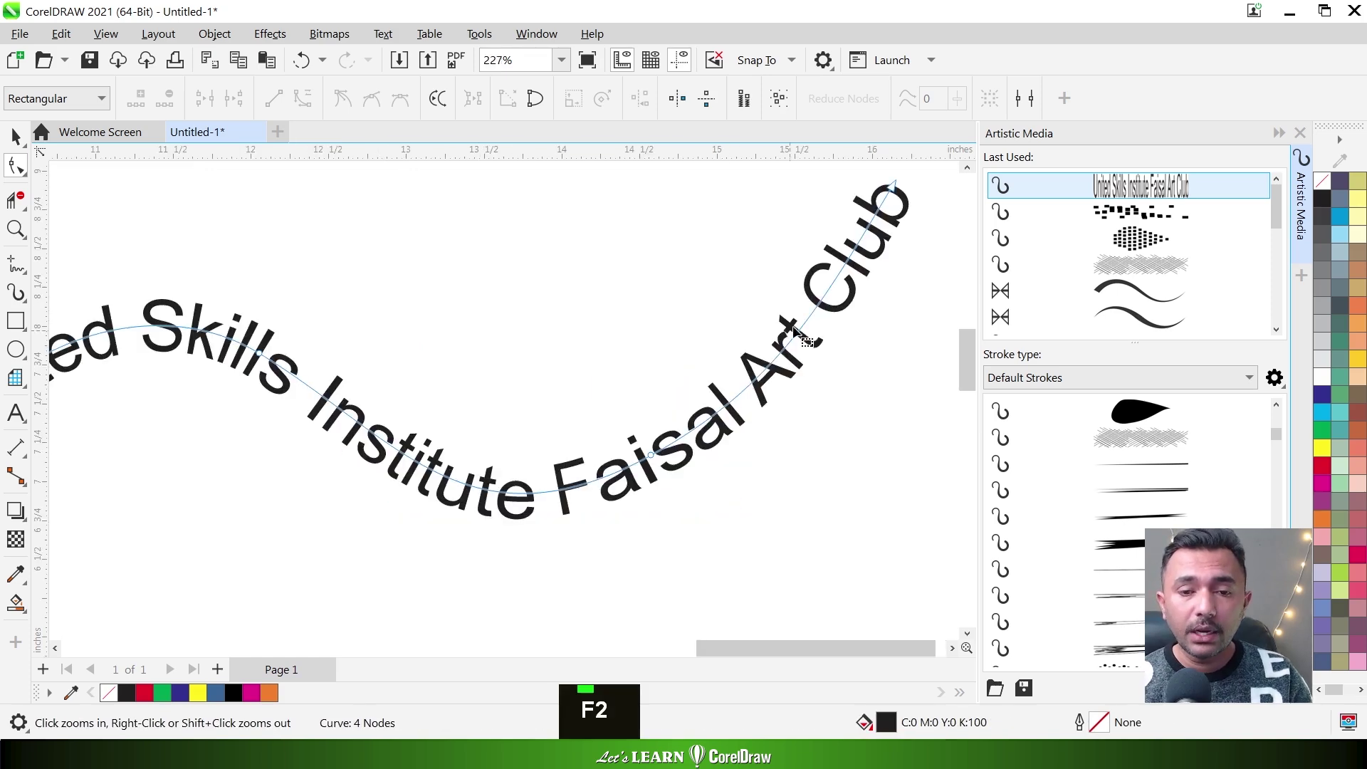
pyautogui.hotkey('ctrl', 'z')
pyautogui.moveTo(672, 541); pyautogui.dragTo(673, 549)
pyautogui.moveTo(483, 632); pyautogui.dragTo(464, 431)
pyautogui.moveTo(494, 484); pyautogui.dragTo(465, 614)
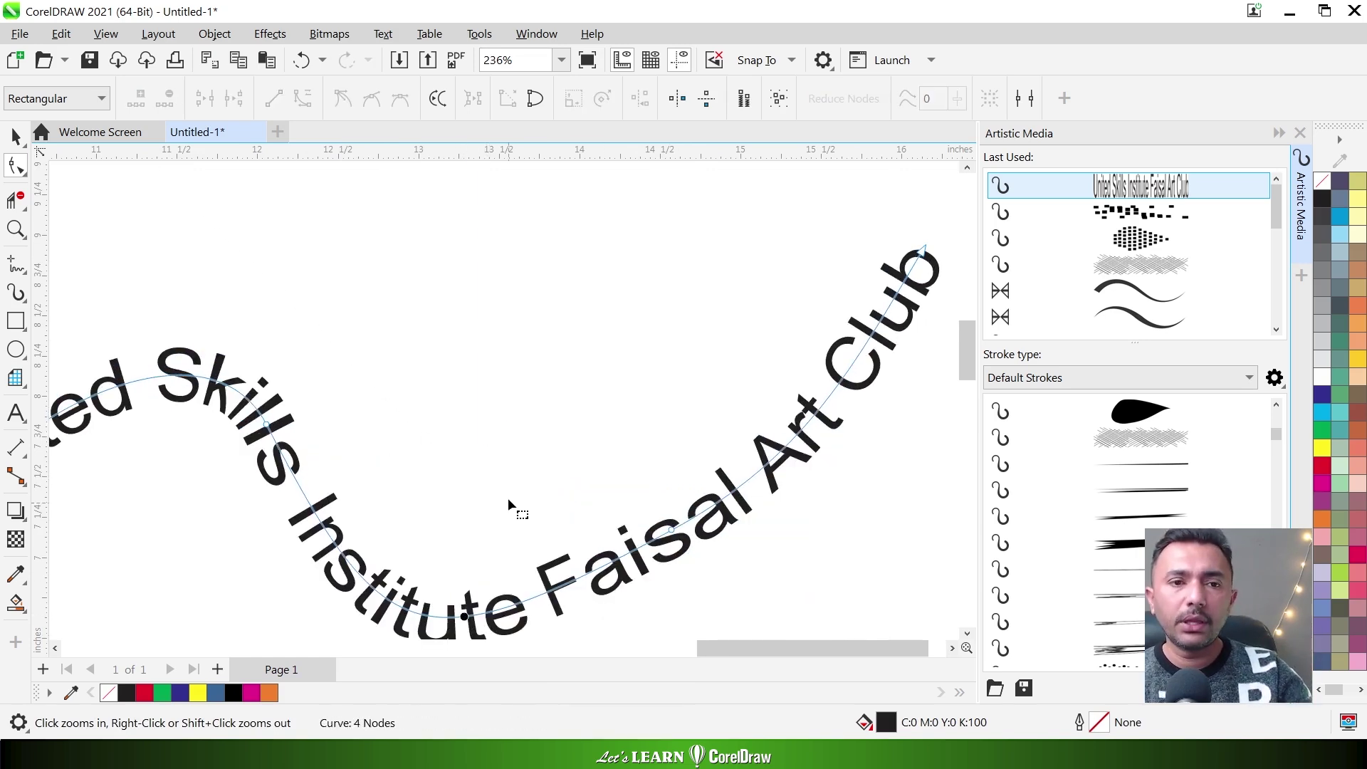
# Raise the two inner nodes of the text stroke and adjust a curve handle to form two humps
pyautogui.press('F3')
pyautogui.press('F3')
pyautogui.press('F2')
pyautogui.moveTo(723, 352); pyautogui.dragTo(428, 507)
pyautogui.moveTo(321, 453); pyautogui.dragTo(371, 315)
pyautogui.moveTo(579, 486); pyautogui.dragTo(588, 255)
pyautogui.moveTo(451, 327); pyautogui.dragTo(432, 197)
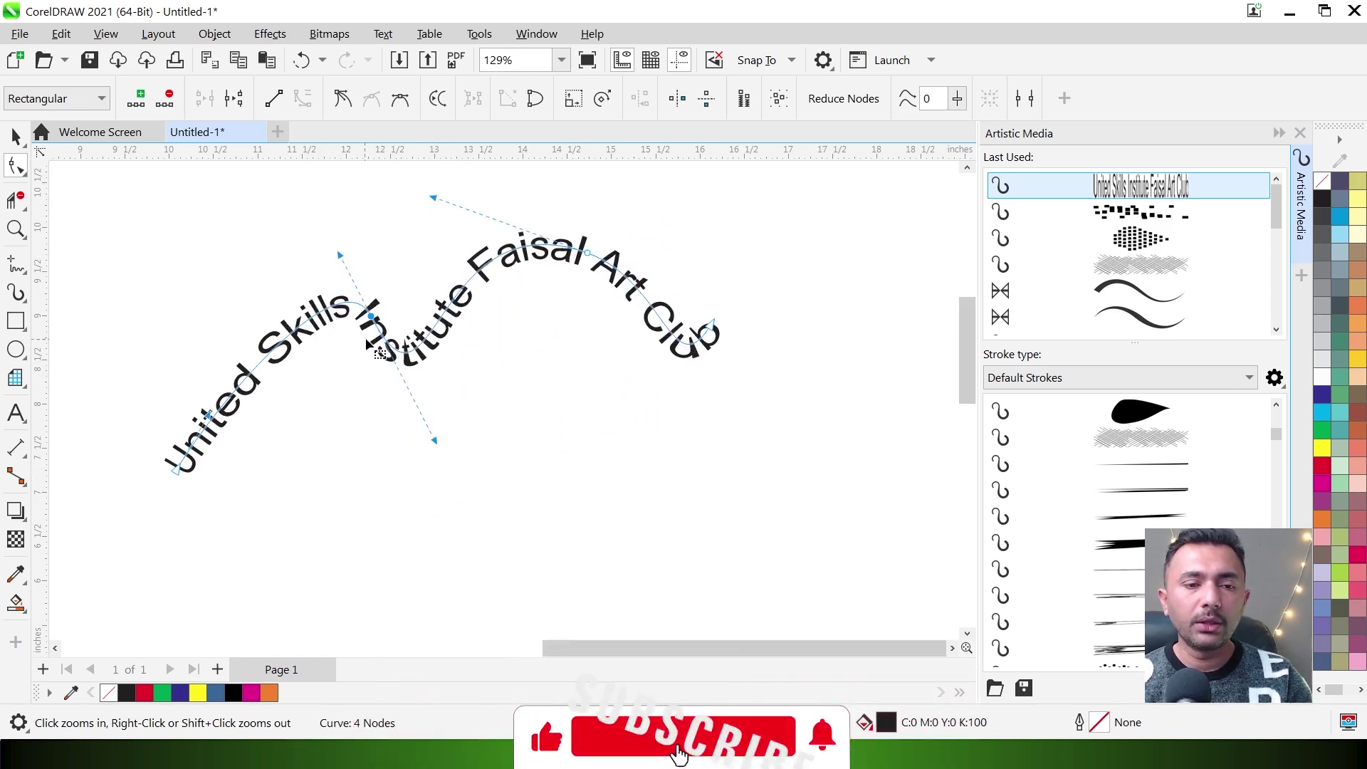
# Delete the two inner nodes of the text stroke, leaving only its end nodes
pyautogui.press('Delete')
pyautogui.moveTo(690, 288); pyautogui.dragTo(745, 365)
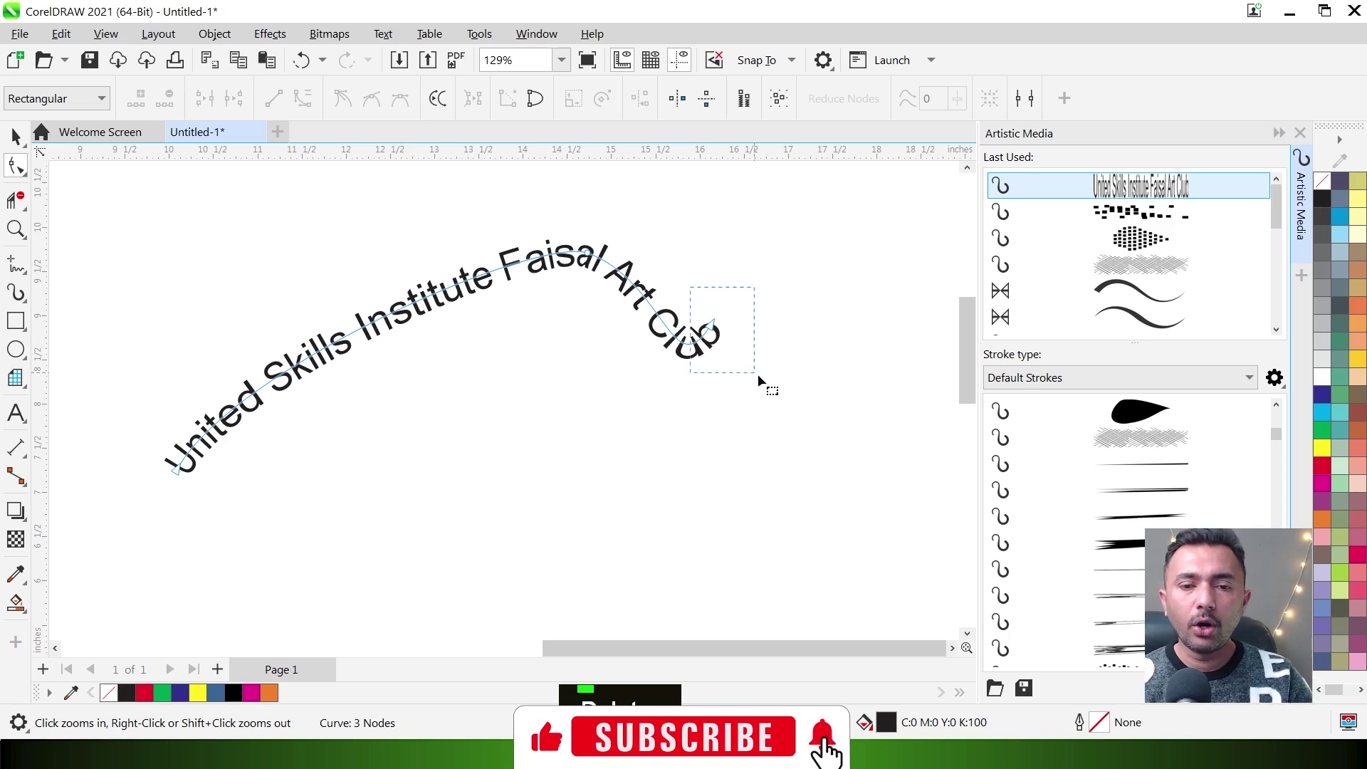
pyautogui.moveTo(527, 327); pyautogui.dragTo(540, 233)
pyautogui.press('Delete')
# Adjust the curve handles of both end nodes to bend the text stroke into a single smooth arch
pyautogui.moveTo(642, 247); pyautogui.dragTo(826, 440)
pyautogui.moveTo(631, 343); pyautogui.dragTo(436, 320)
pyautogui.press('F2')
pyautogui.press('F3')
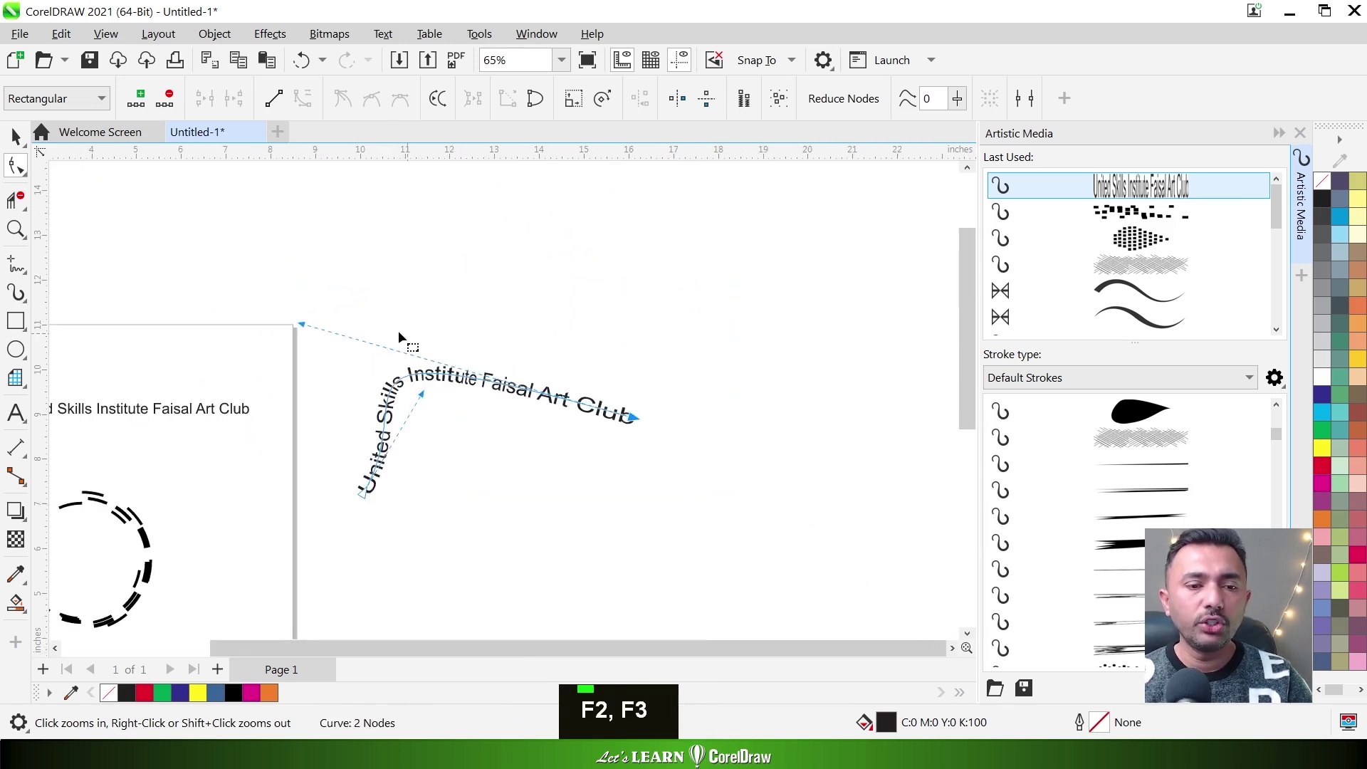
pyautogui.moveTo(301, 326); pyautogui.dragTo(482, 245)
pyautogui.moveTo(442, 399); pyautogui.dragTo(331, 371)
pyautogui.press('F2')
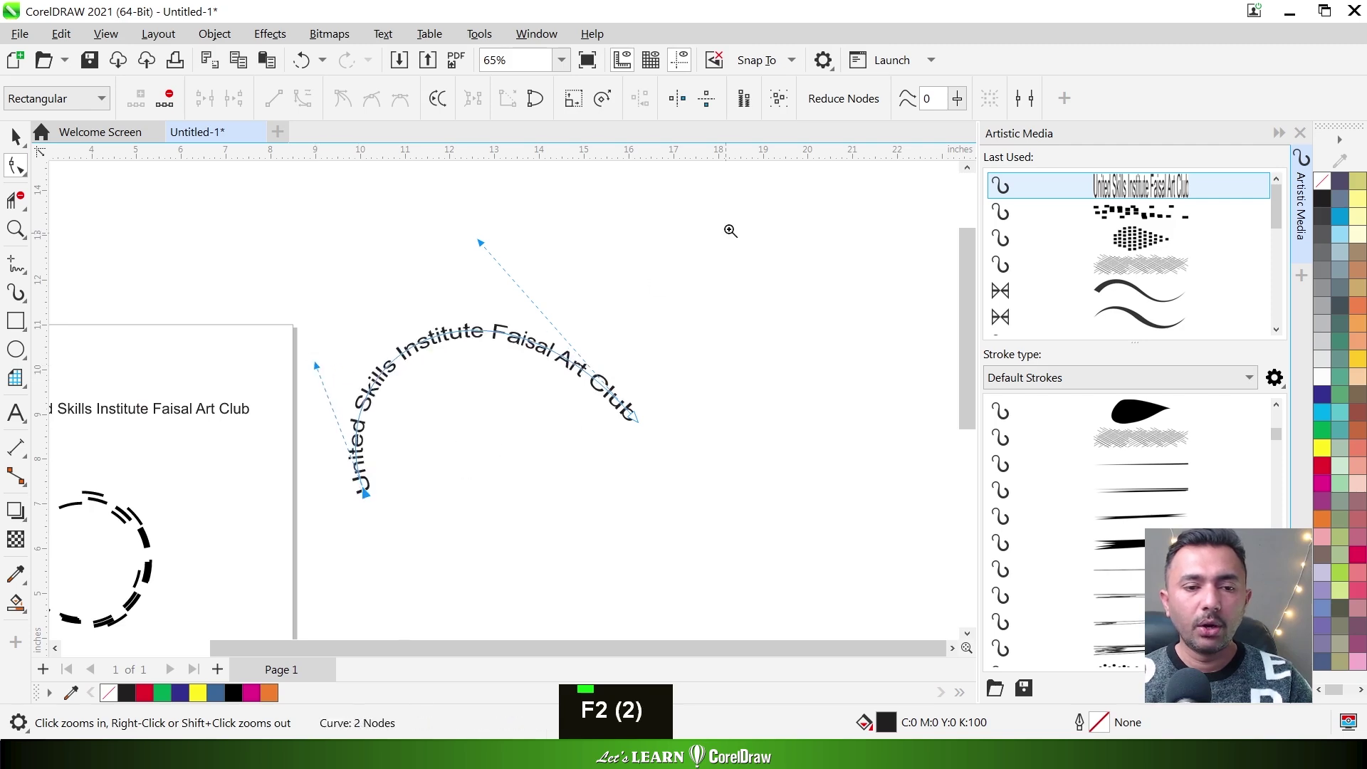
pyautogui.scroll(1, 462, 524)
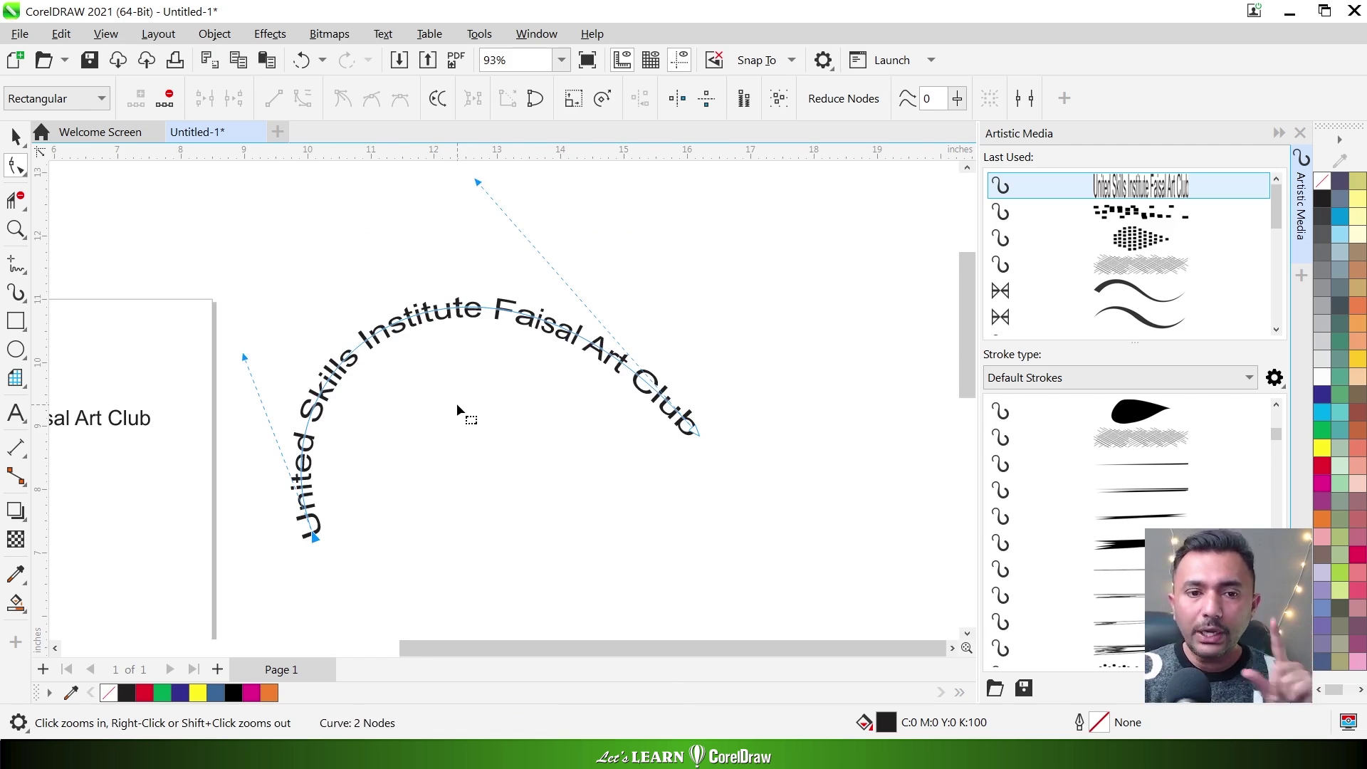
# Add the artistic text "srwerwerwerw rewr ewr w" below the arched stroke and convert it to curves
pyautogui.hotkey('ctrl', 'space')
pyautogui.press('F8')
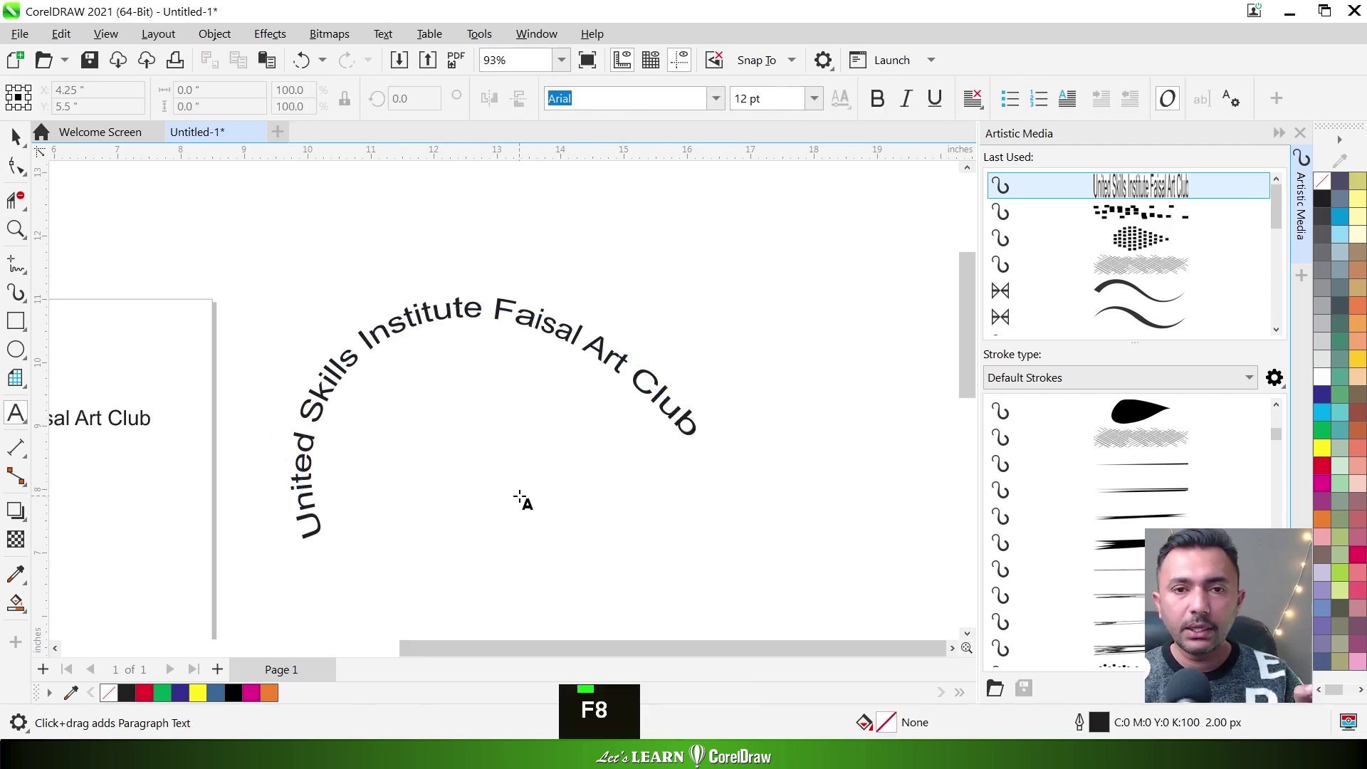
pyautogui.click(517, 496)
pyautogui.write('srwerwerwer')
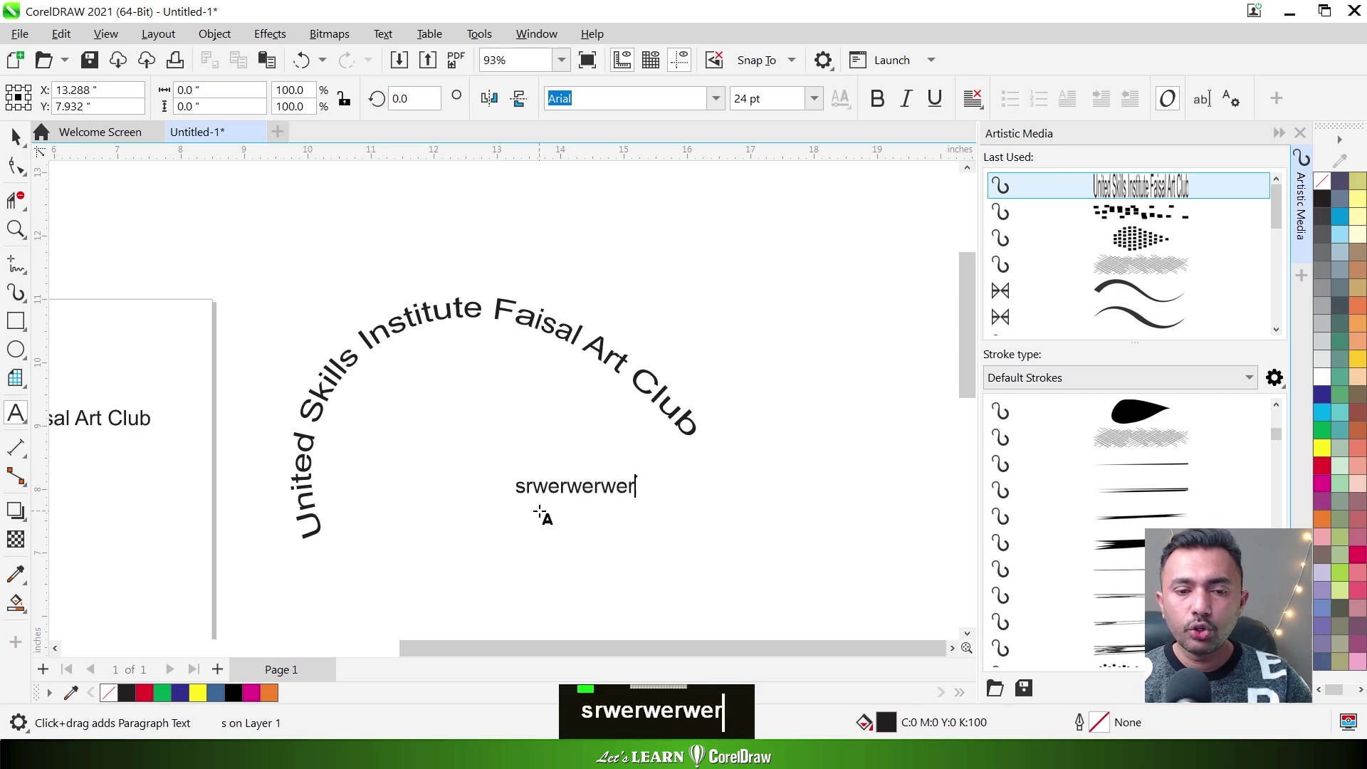
pyautogui.write('w rewr ewr w')
pyautogui.hotkey('ctrl', 'space')
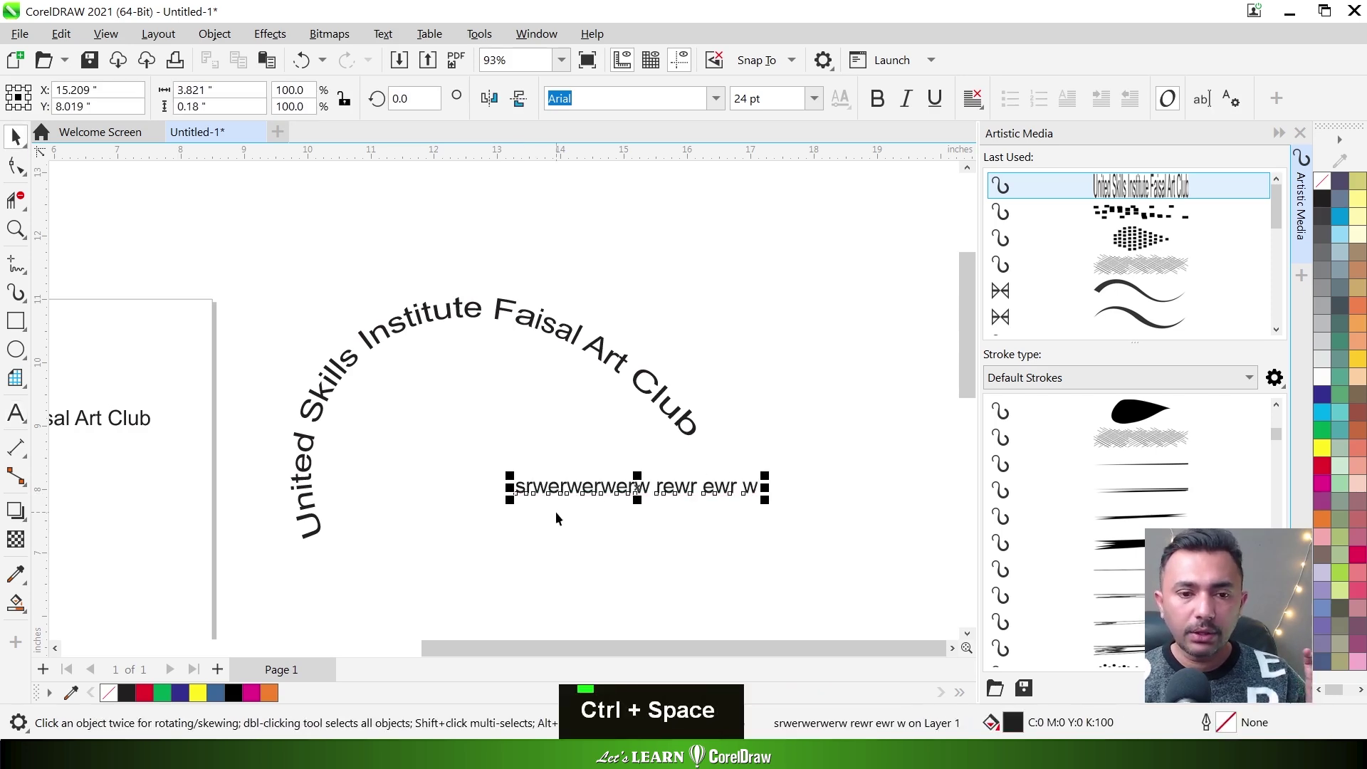
pyautogui.hotkey('ctrl', 'q')
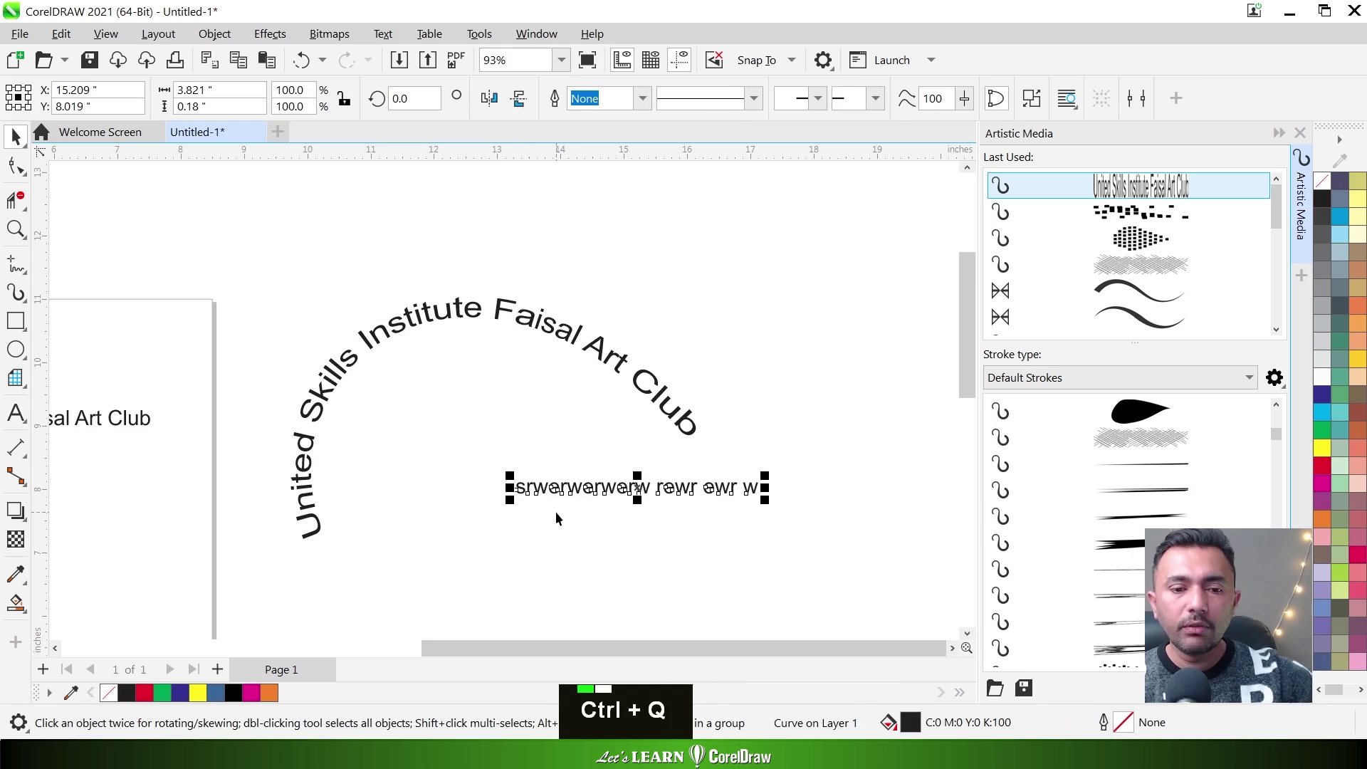
# Save the converted "srwerwerwerw rewr ewr w" text as an Artistic Media brush named "abc"
pyautogui.click(15, 292)
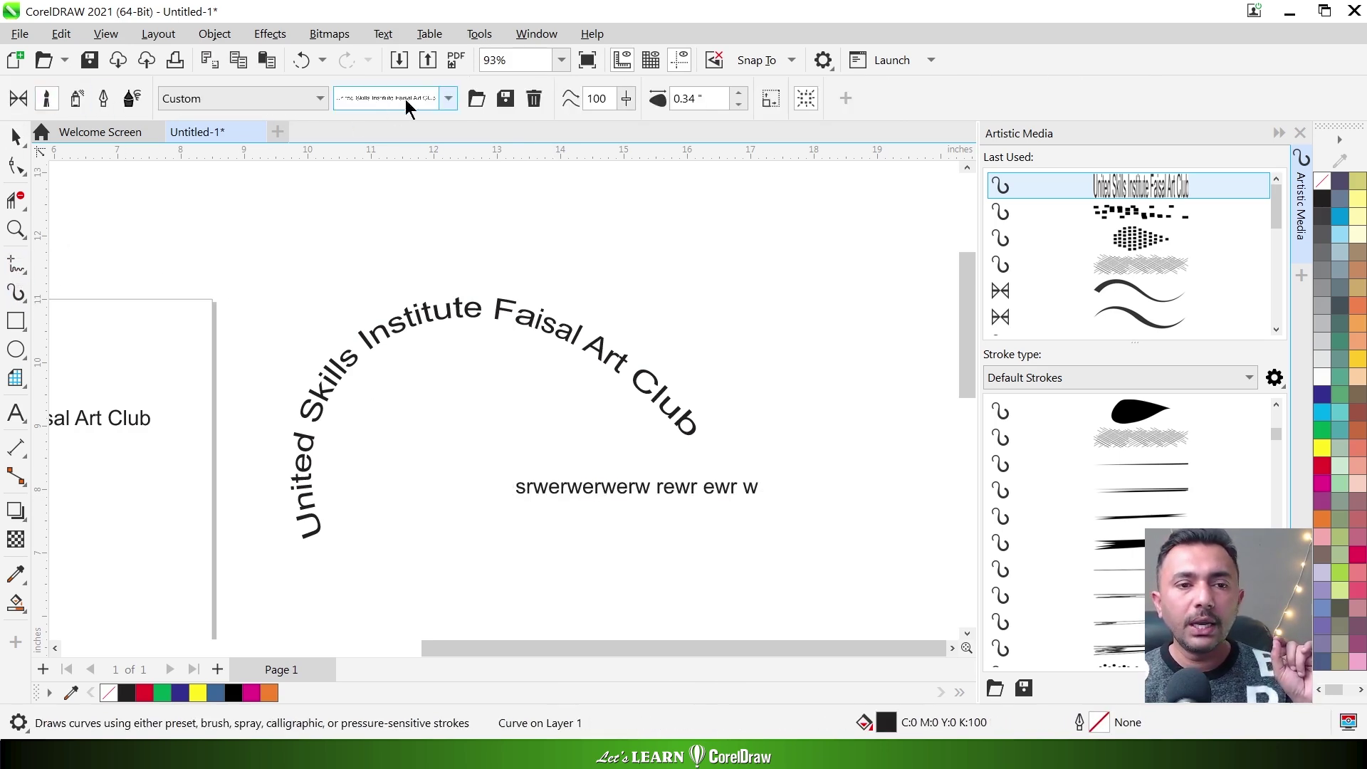
pyautogui.click(506, 100)
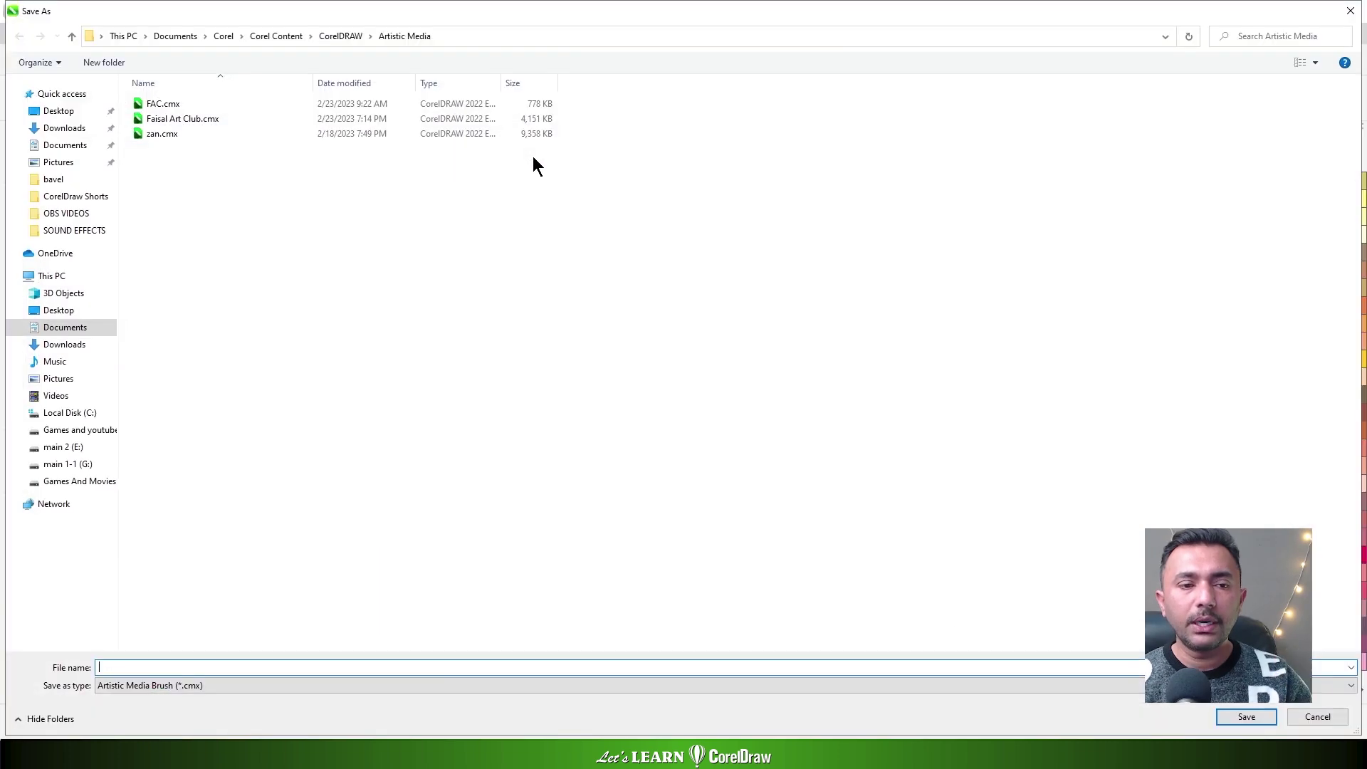
pyautogui.write('abc')
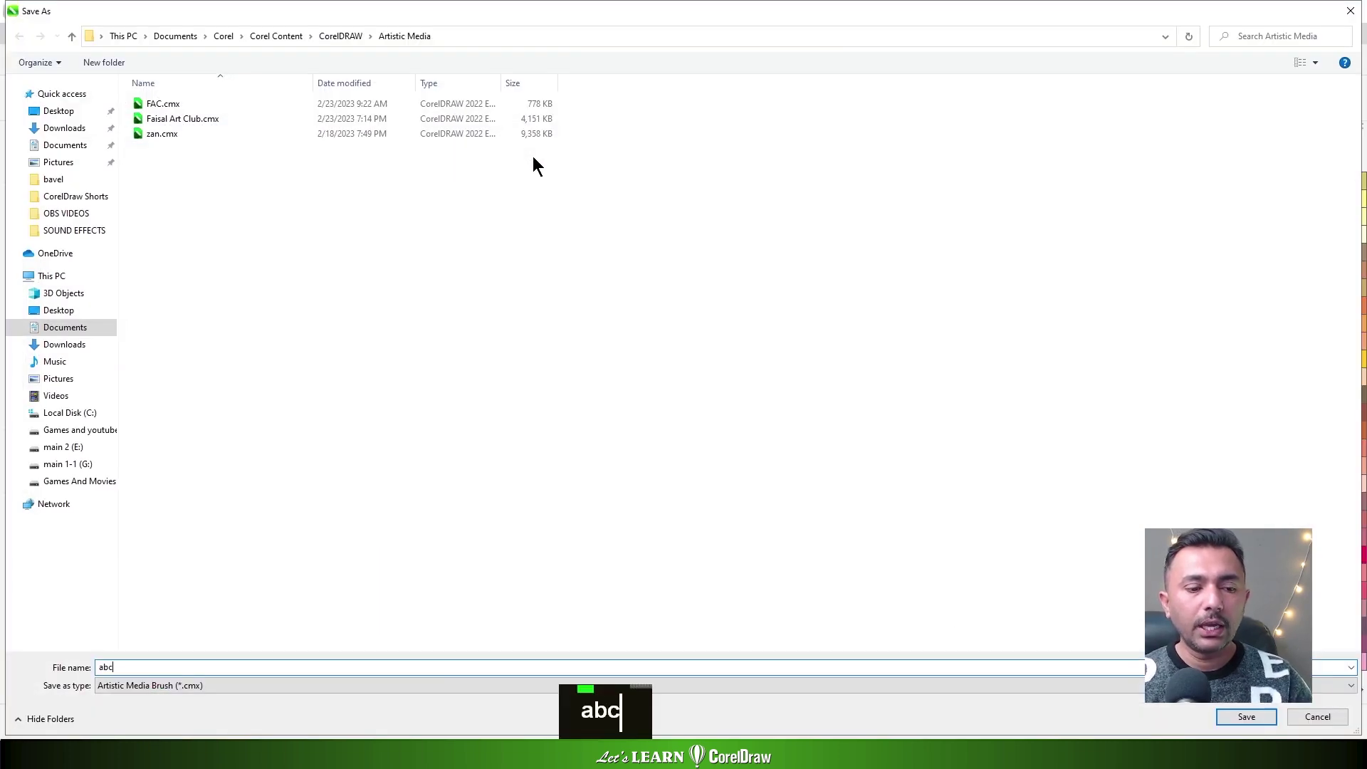
pyautogui.press('Return')
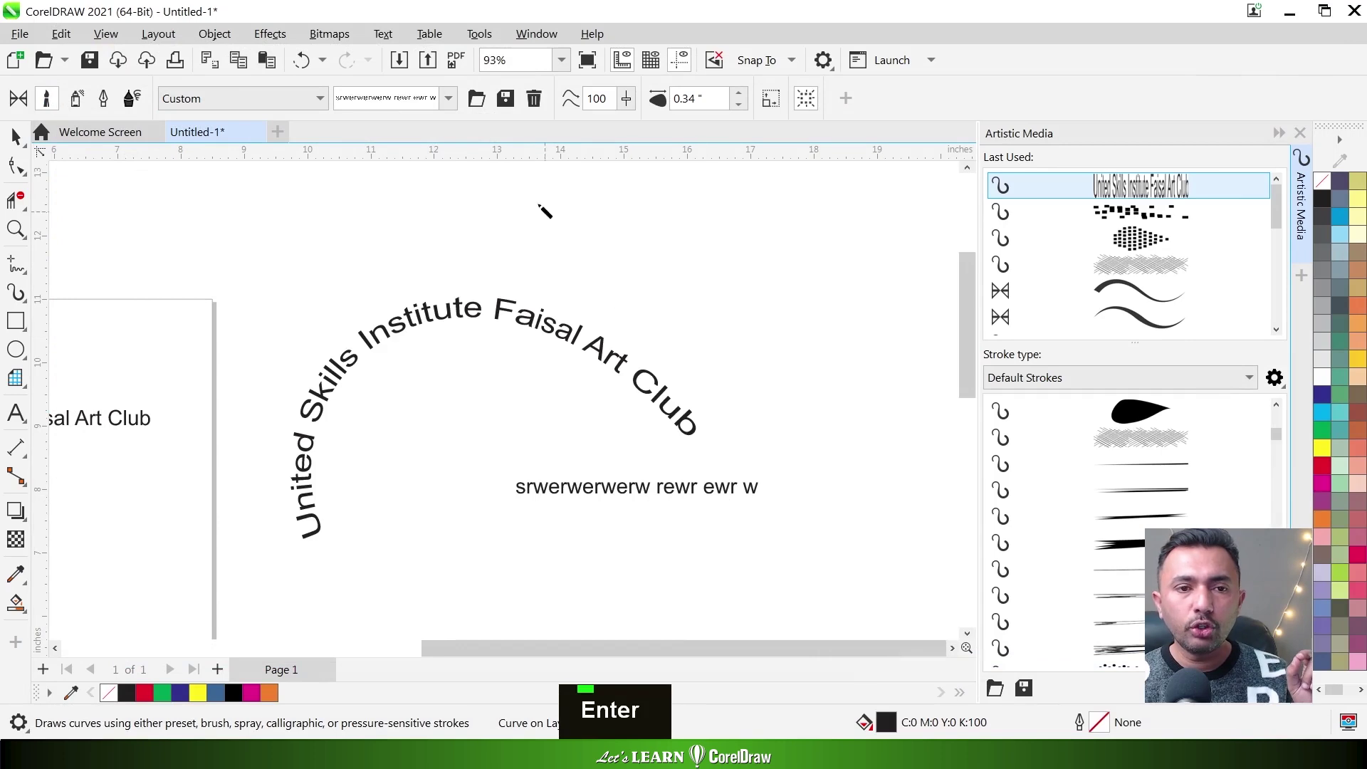
# Paint a winding stroke above the arched text with the custom "srwerwerwerw rewr ewr w" brush
pyautogui.click(449, 100)
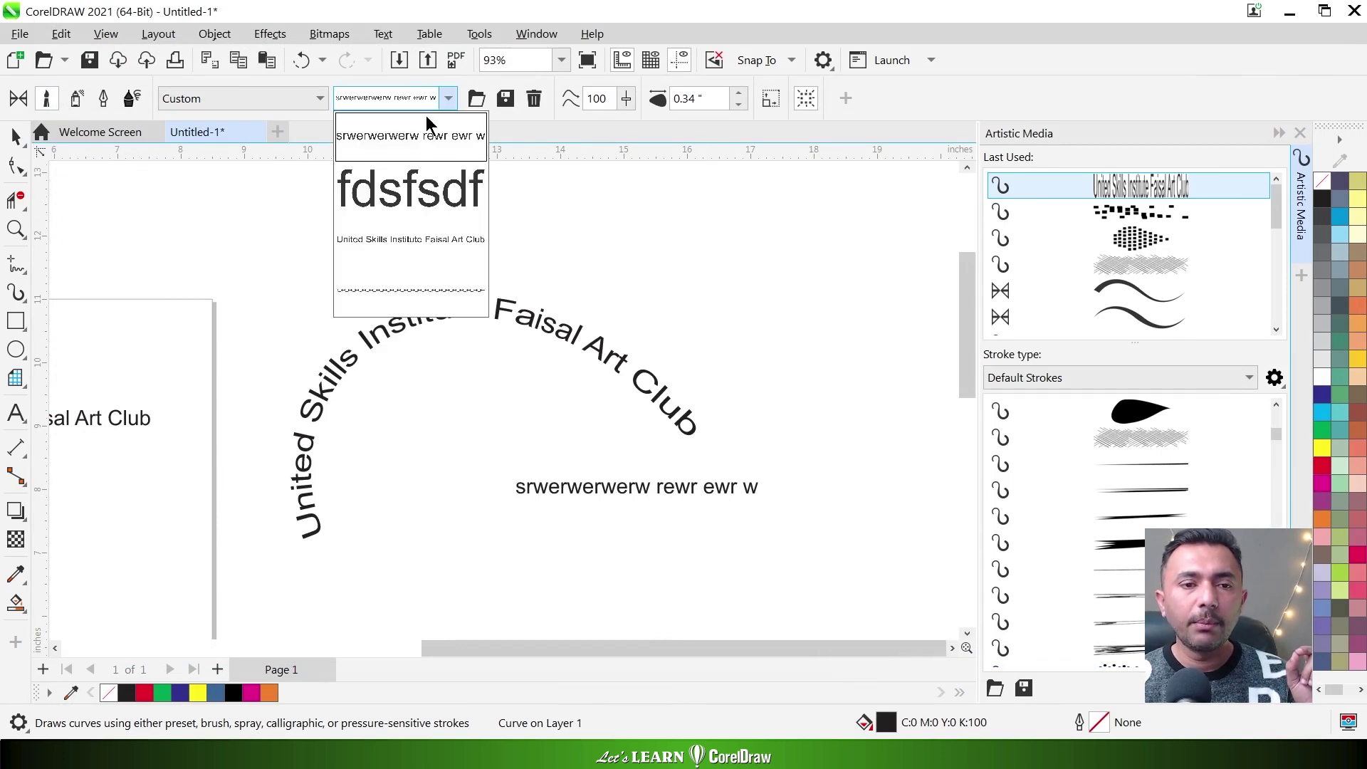
pyautogui.click(377, 140)
pyautogui.moveTo(366, 256)
pyautogui.mouseDown()
pyautogui.moveTo(567, 217)
pyautogui.moveTo(782, 255)
pyautogui.moveTo(889, 304)
pyautogui.mouseUp()
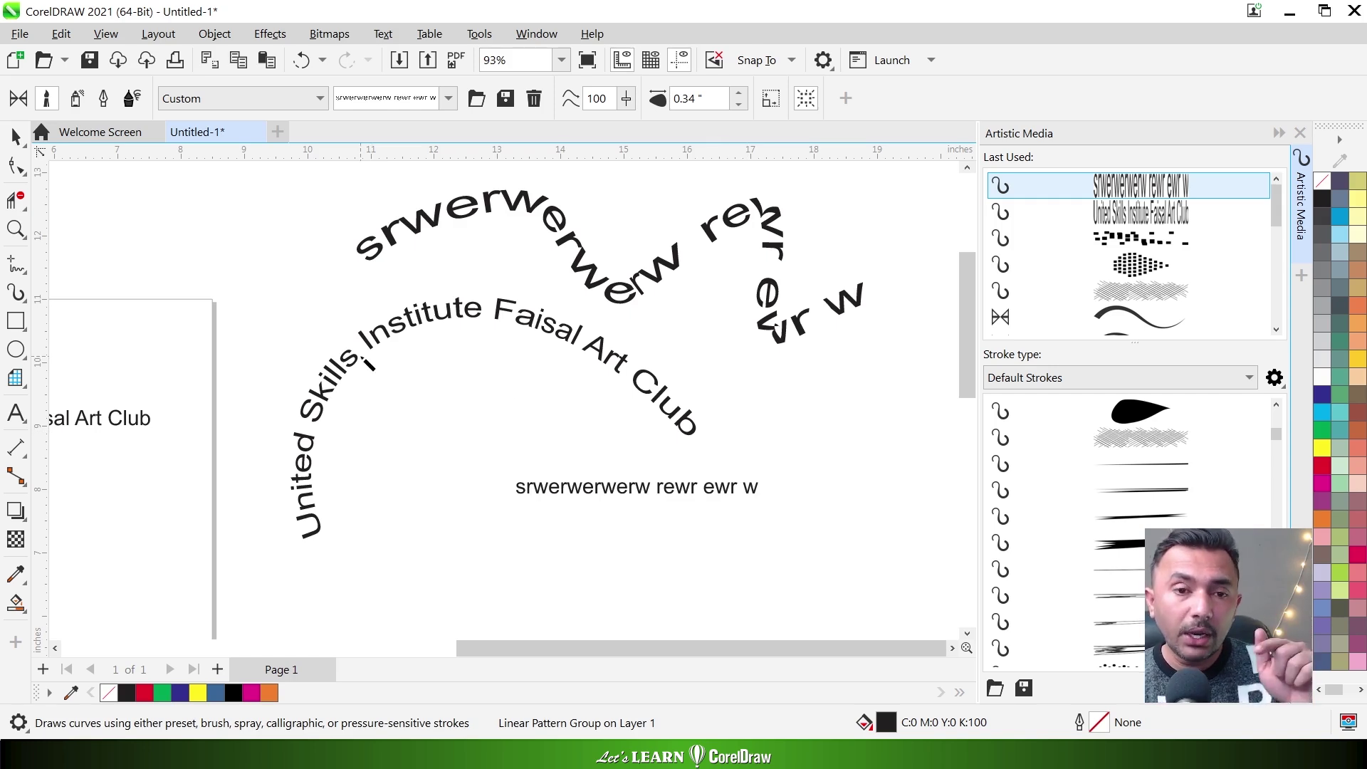
# Draw a wavy freehand curve about 7.93 inches wide and 1.38 inches high beneath the arched text
pyautogui.click(16, 265)
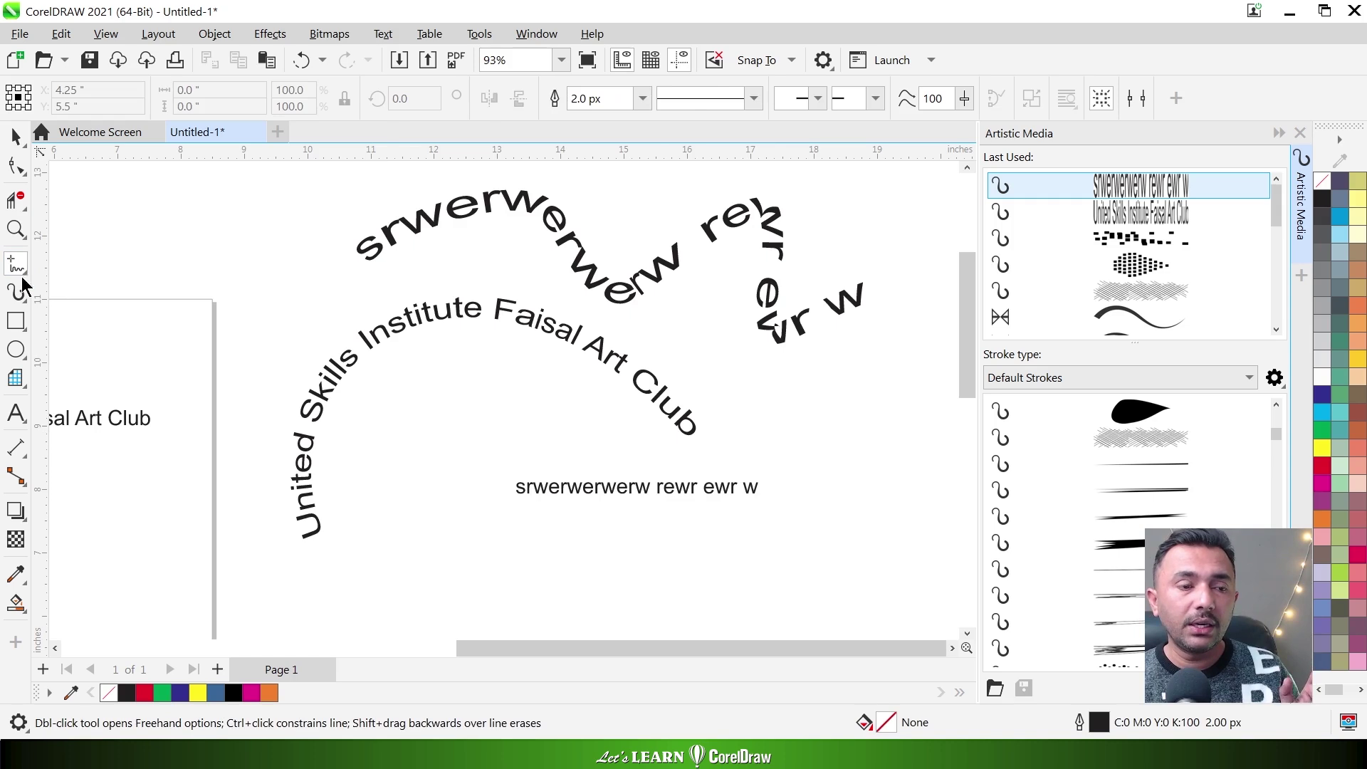
pyautogui.moveTo(342, 449)
pyautogui.mouseDown()
pyautogui.moveTo(497, 403)
pyautogui.moveTo(636, 462)
pyautogui.moveTo(839, 421)
pyautogui.mouseUp()
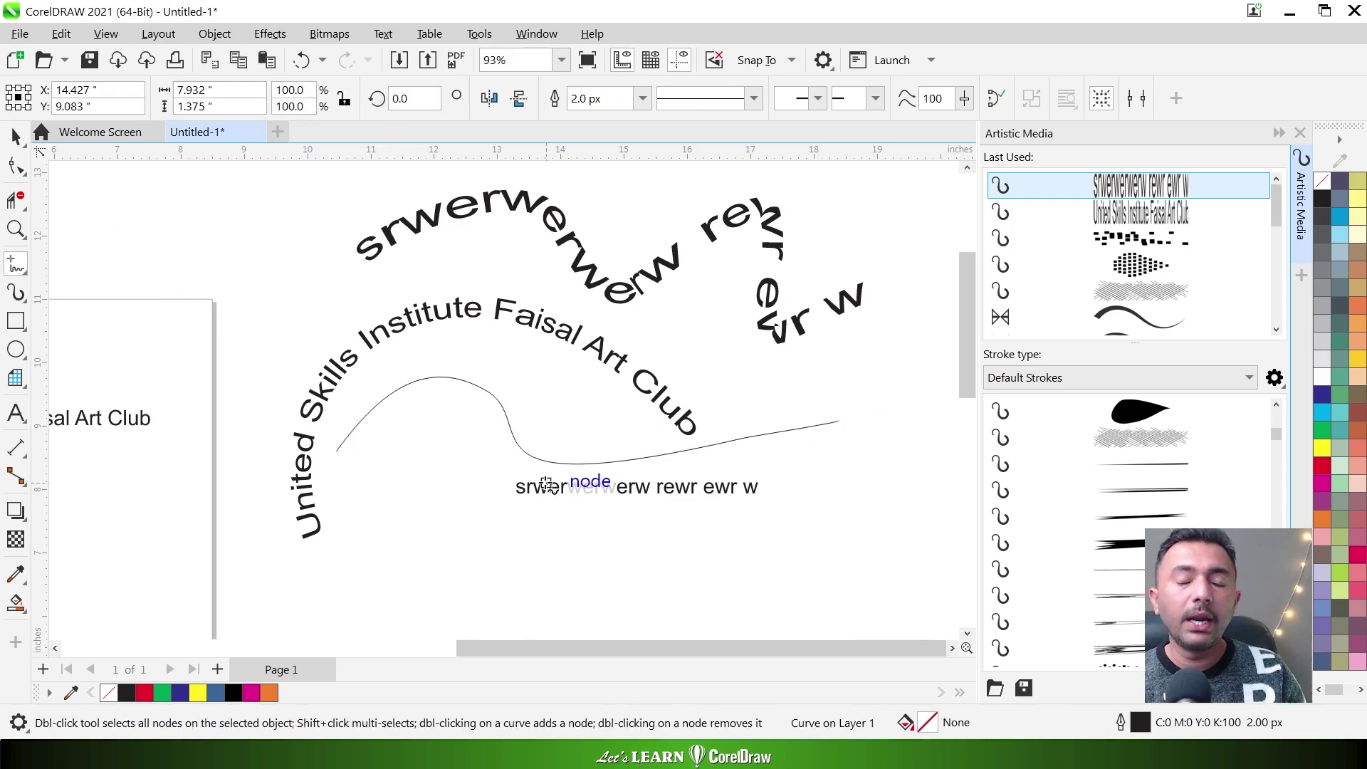
# Apply the custom "United Skills Institute Faisal Art Club" text brush to the wavy freehand curve
pyautogui.click(16, 135)
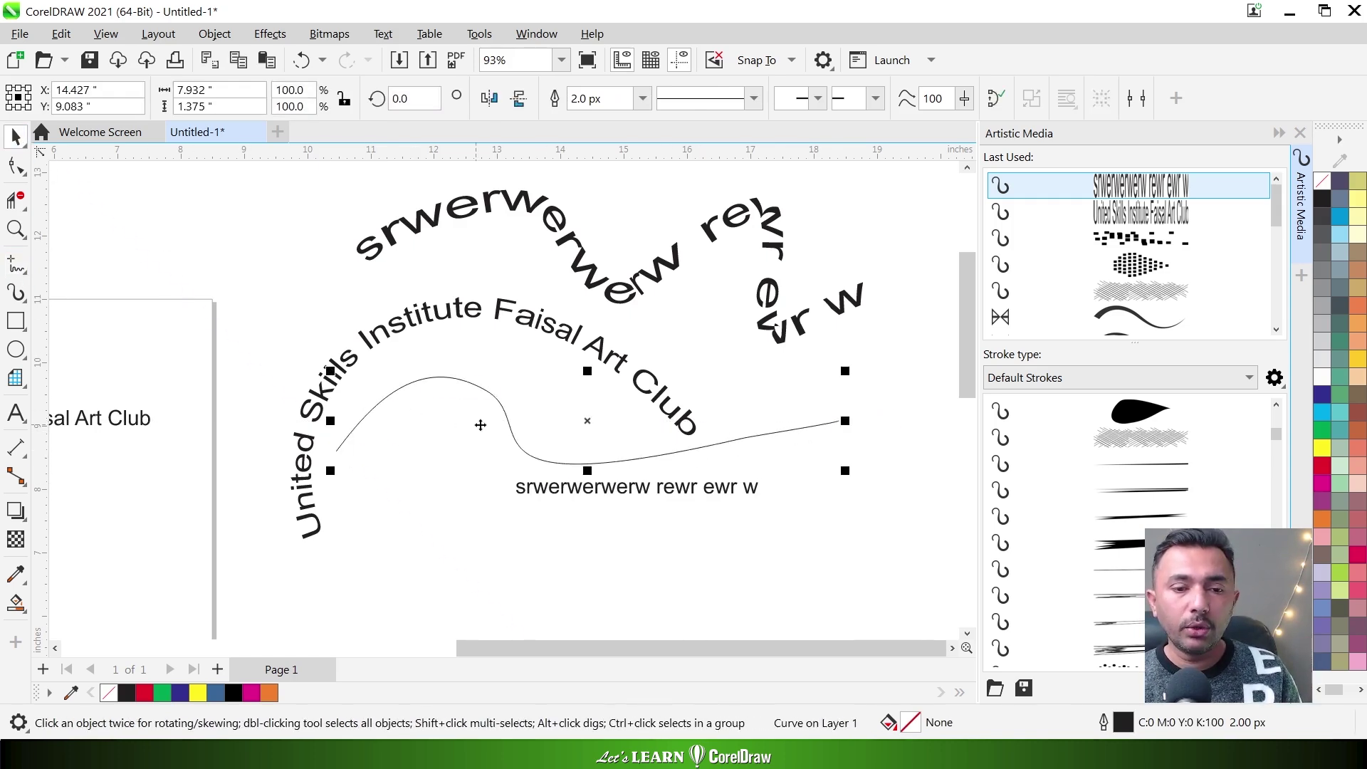
pyautogui.click(15, 292)
pyautogui.click(78, 297)
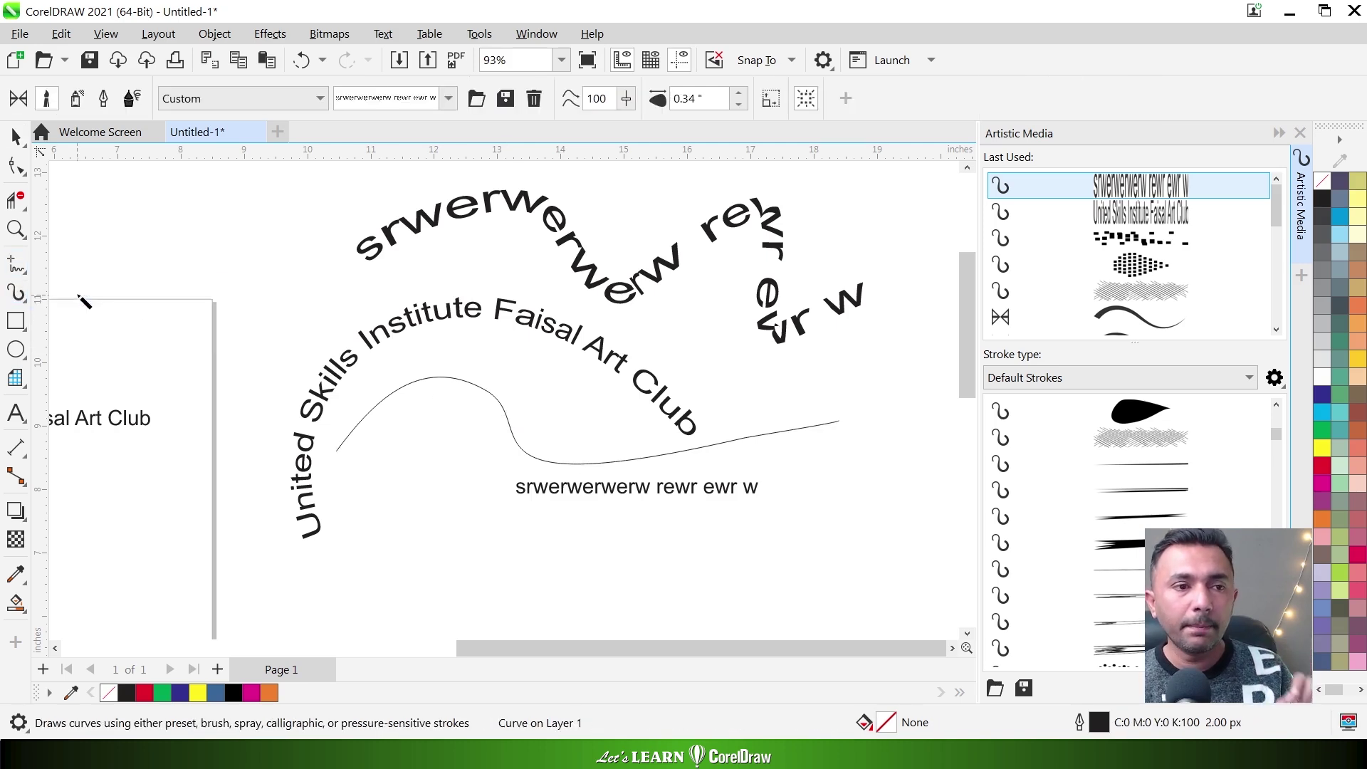
pyautogui.click(447, 99)
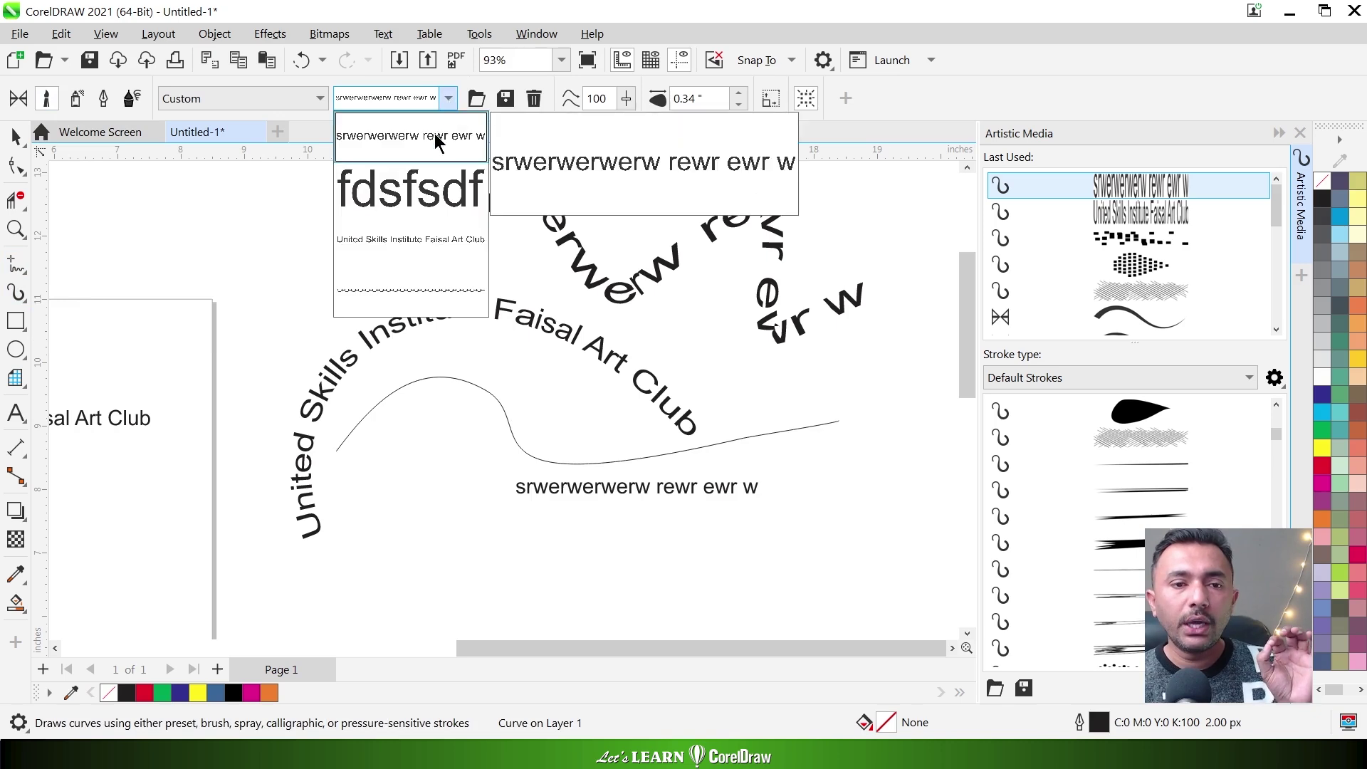
pyautogui.click(414, 240)
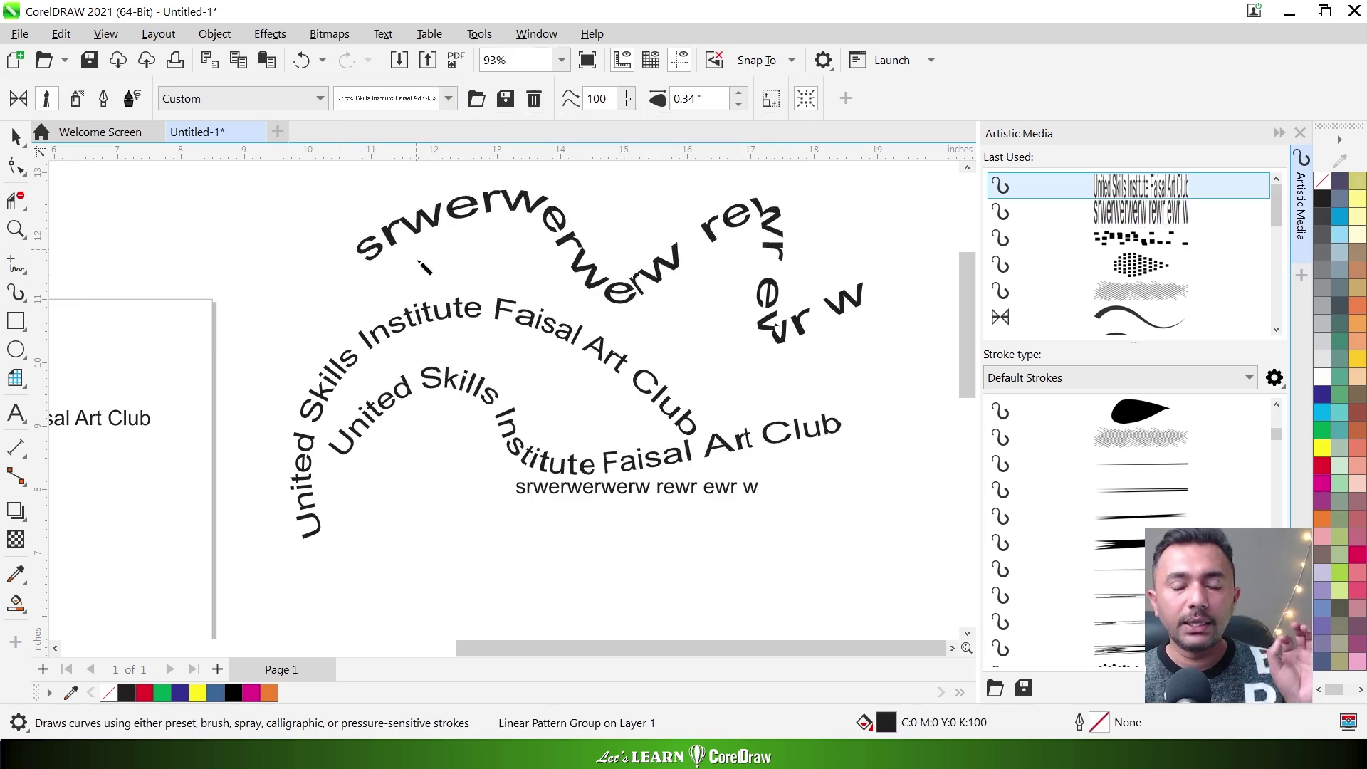
# Delete the node near the start of "Institute" on the control curve of the lower "United Skills Institute Faisal Art Club" stroke
pyautogui.press('F2')
pyautogui.click(563, 418)
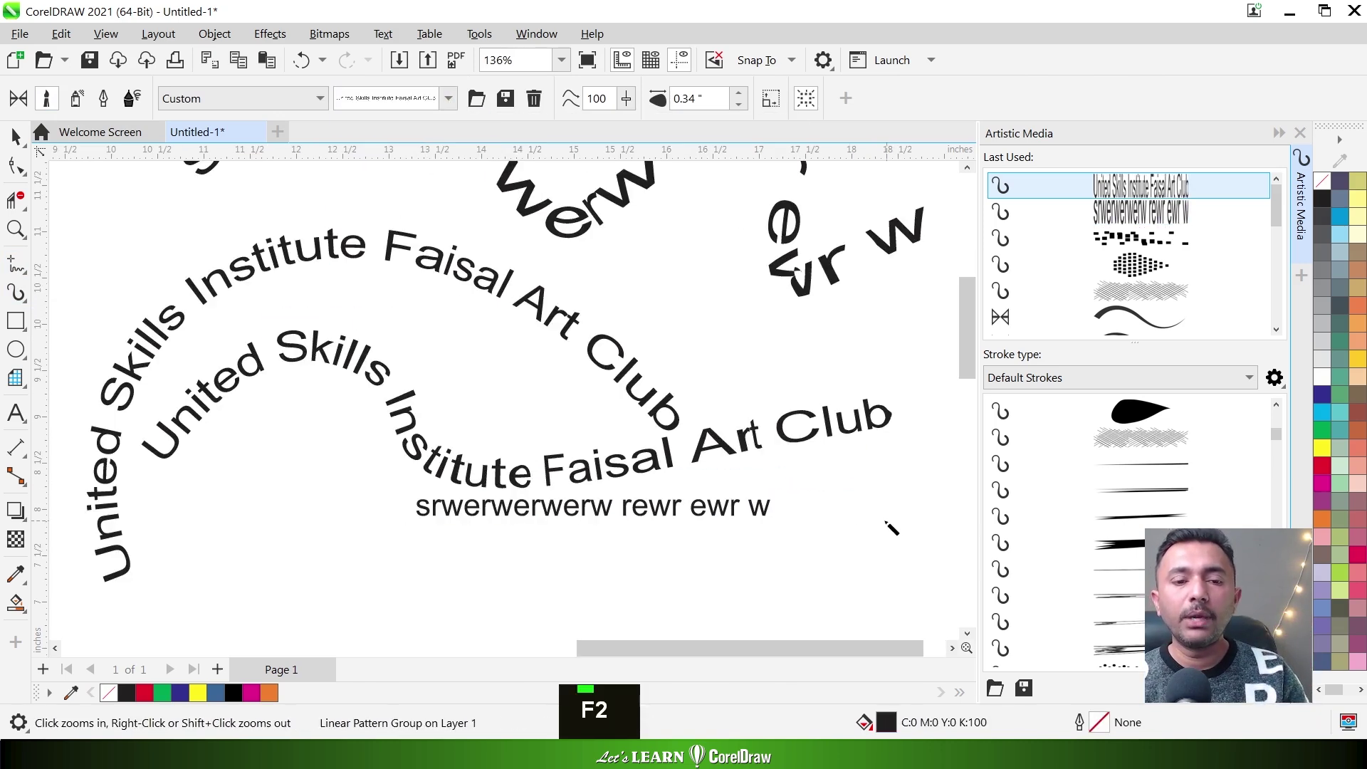
pyautogui.press('F10')
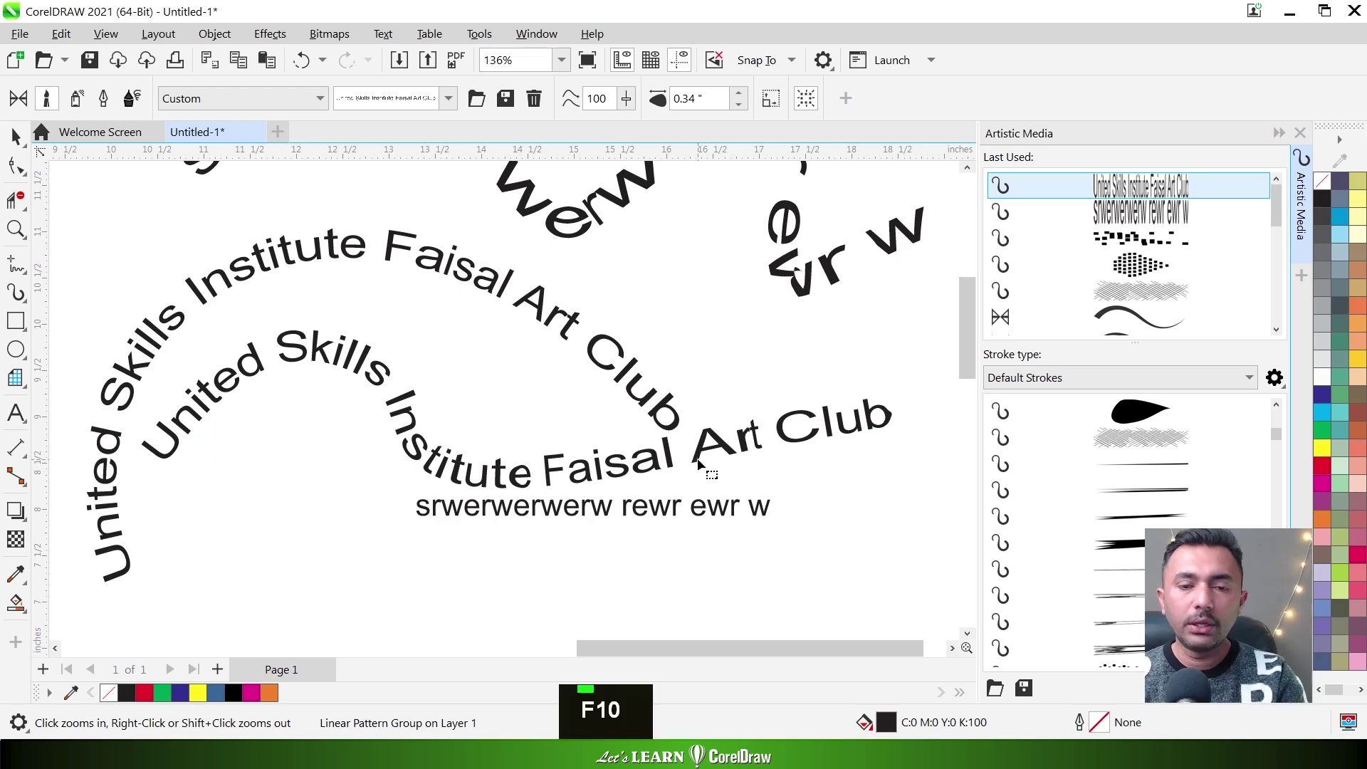
pyautogui.keyDown('ctrl'); pyautogui.click(723, 454); pyautogui.keyUp('ctrl')
pyautogui.click(385, 463)
pyautogui.press('Delete')
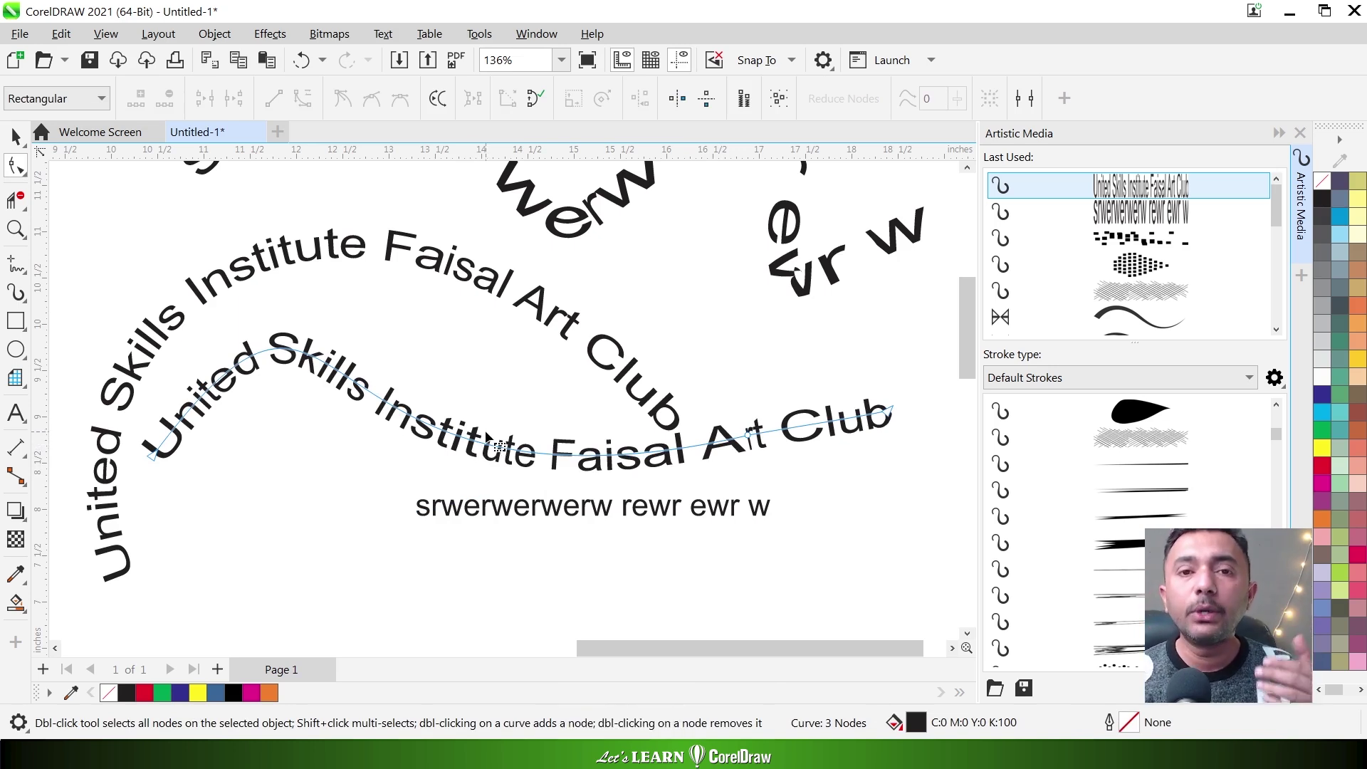
# Paint a wavy Artistic Media preset stroke with freehand smoothing at 0 below the "srwerwerwerw rewr ewr w" text
pyautogui.click(16, 292)
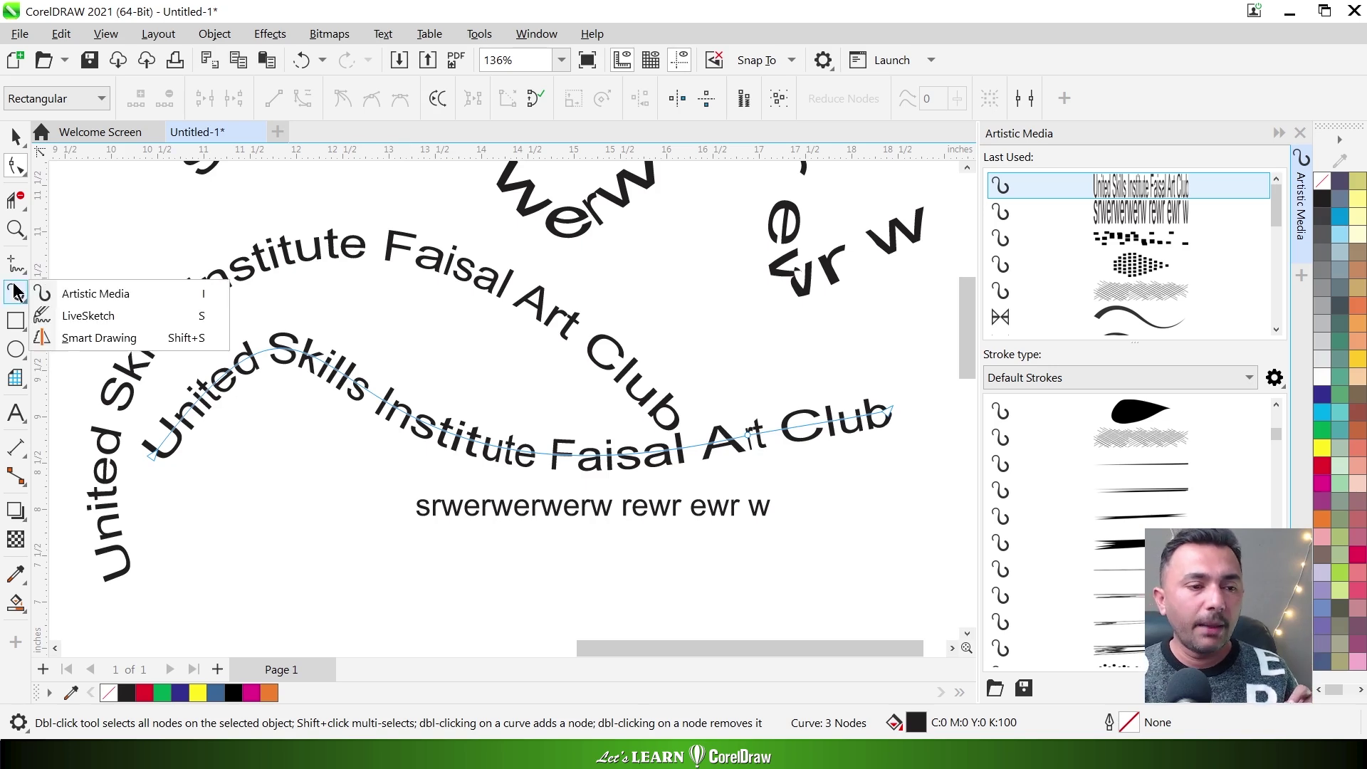
pyautogui.click(89, 293)
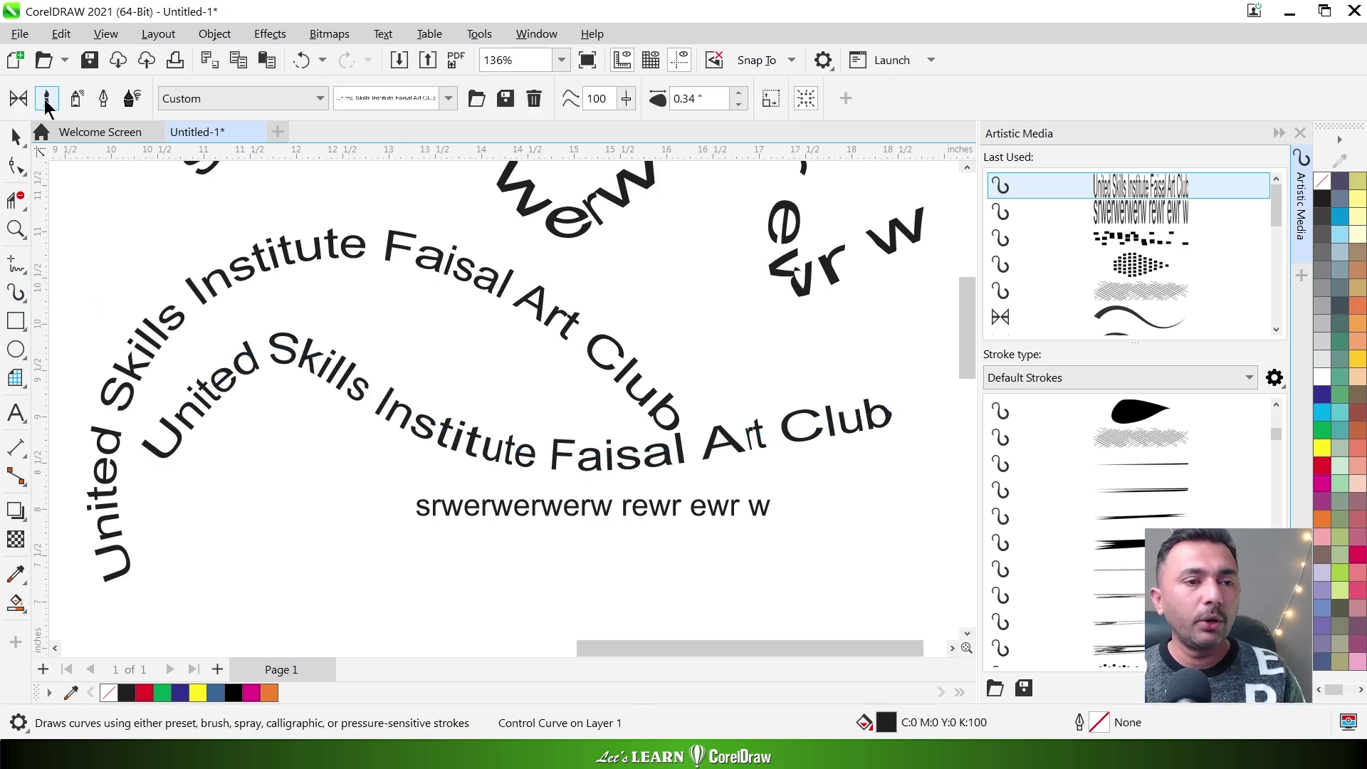
pyautogui.hotkey('alt', '`')
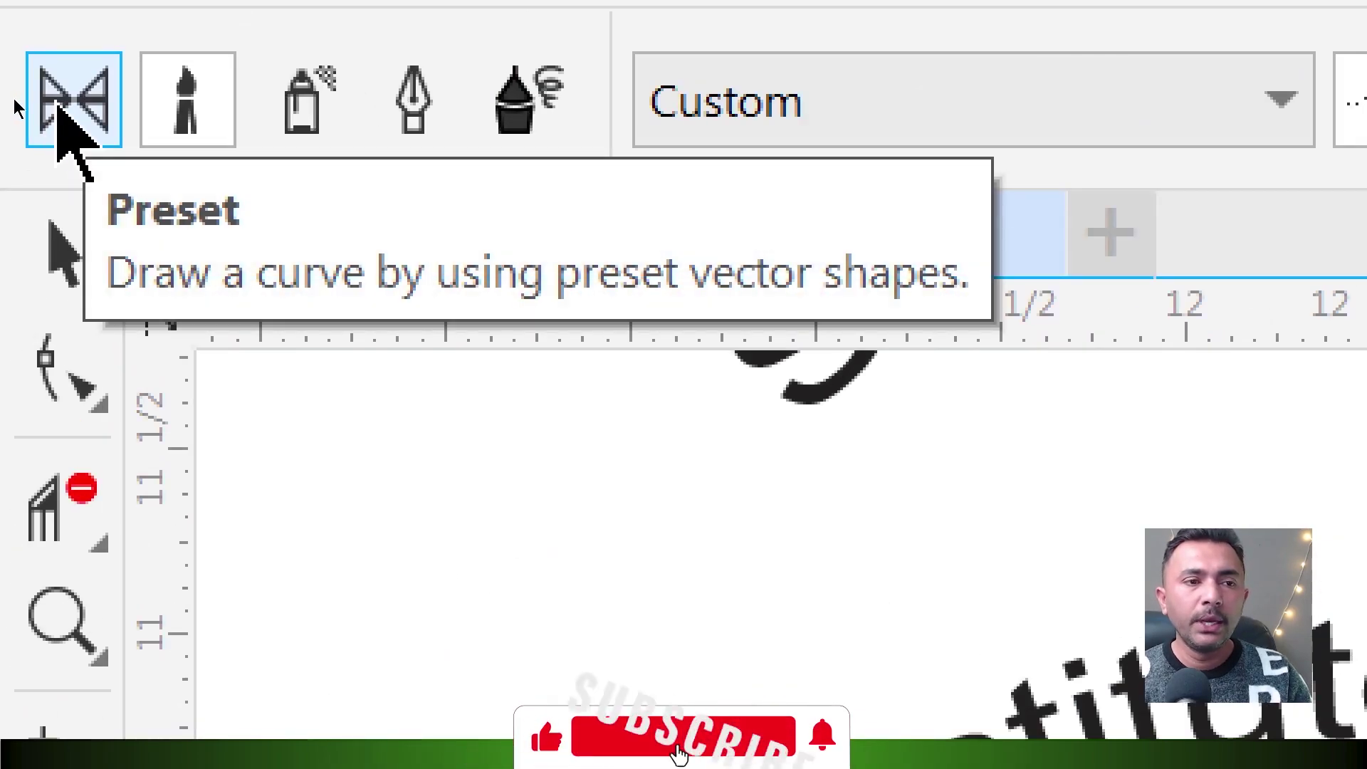
pyautogui.click(58, 108)
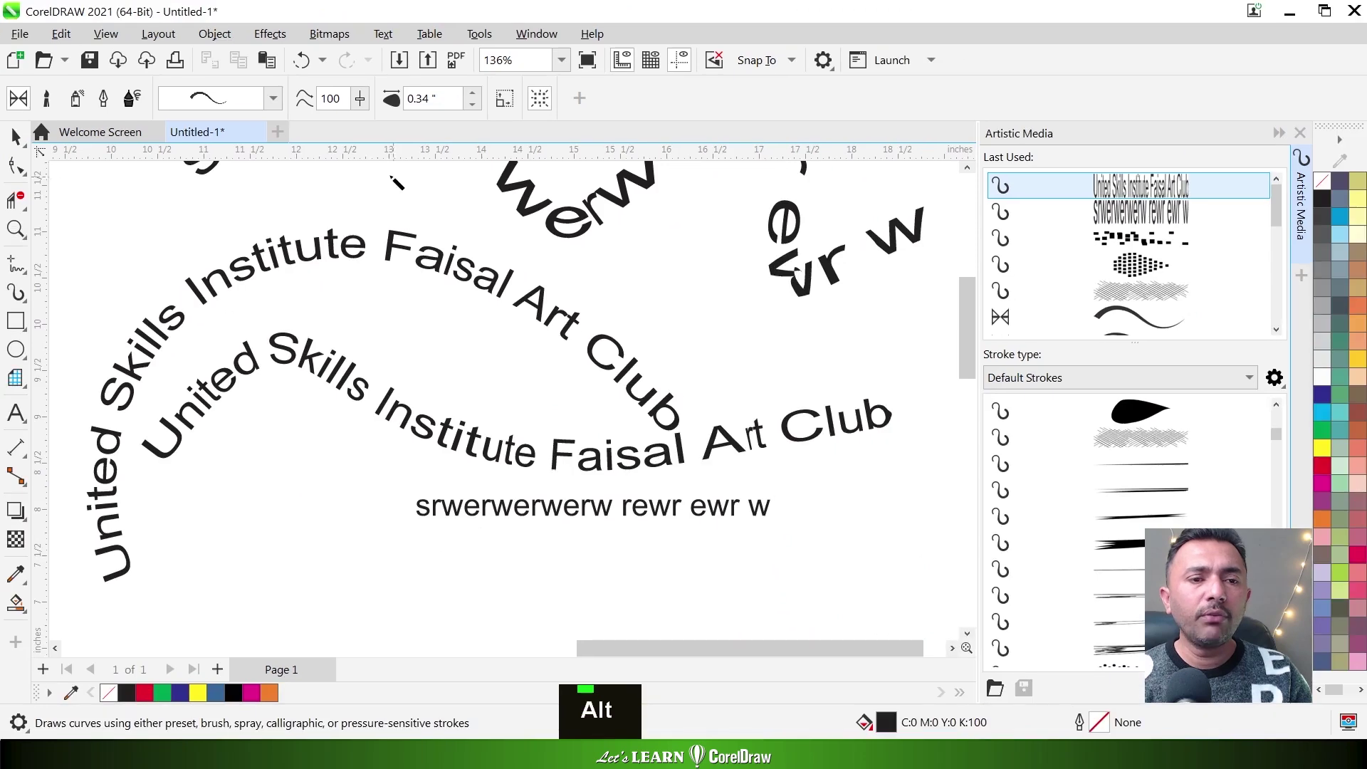
pyautogui.moveTo(361, 104); pyautogui.dragTo(249, 110)
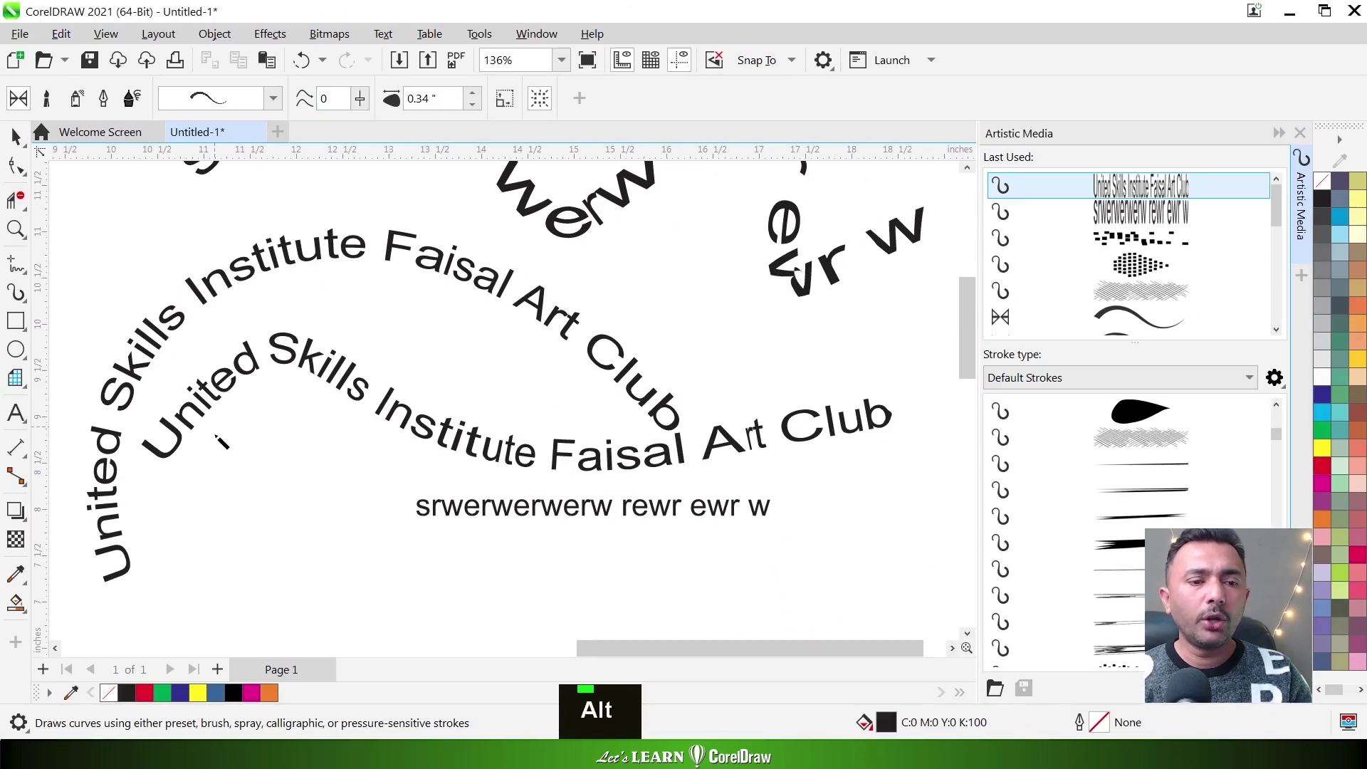
pyautogui.moveTo(164, 597)
pyautogui.mouseDown()
pyautogui.moveTo(249, 584)
pyautogui.moveTo(294, 611)
pyautogui.moveTo(399, 564)
pyautogui.moveTo(434, 616)
pyautogui.moveTo(591, 583)
pyautogui.mouseUp()
pyautogui.press('F2')
pyautogui.press('F3')
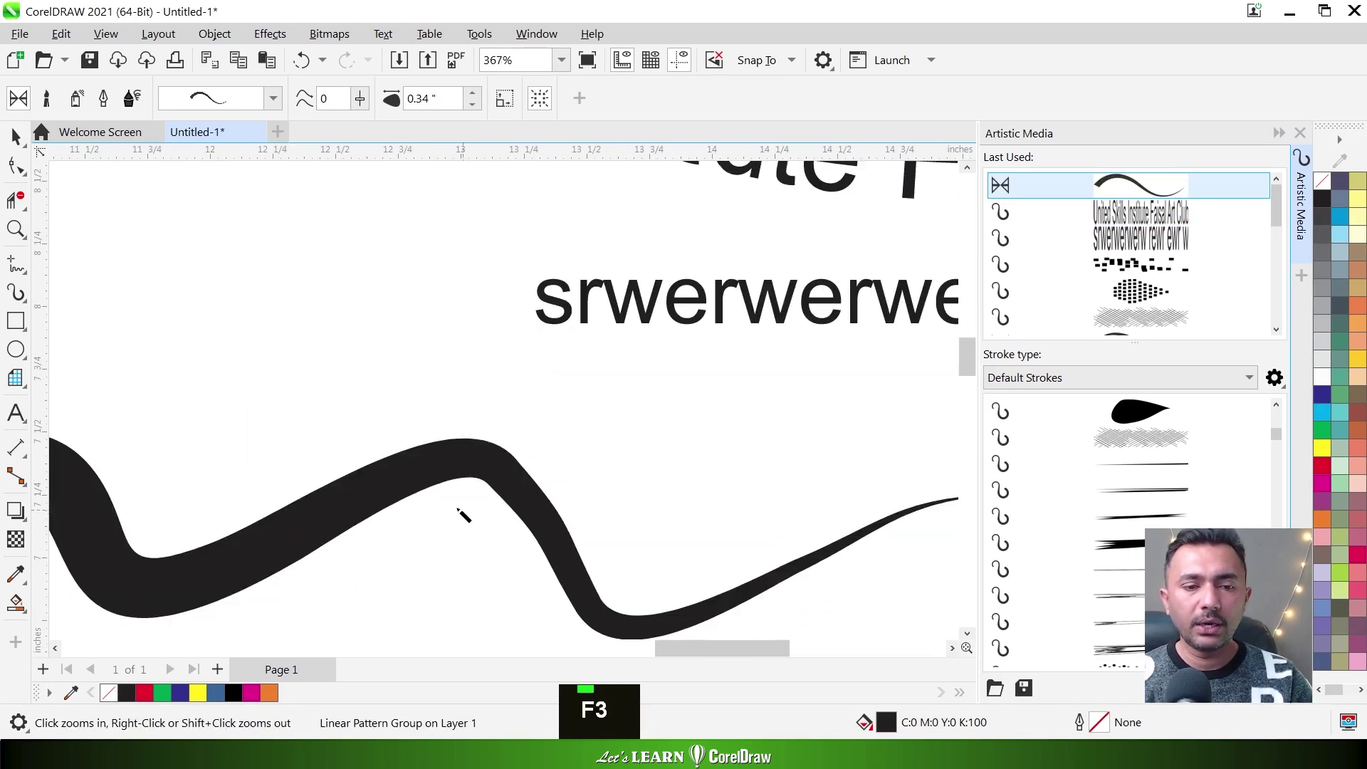
pyautogui.moveTo(330, 349); pyautogui.dragTo(598, 629)
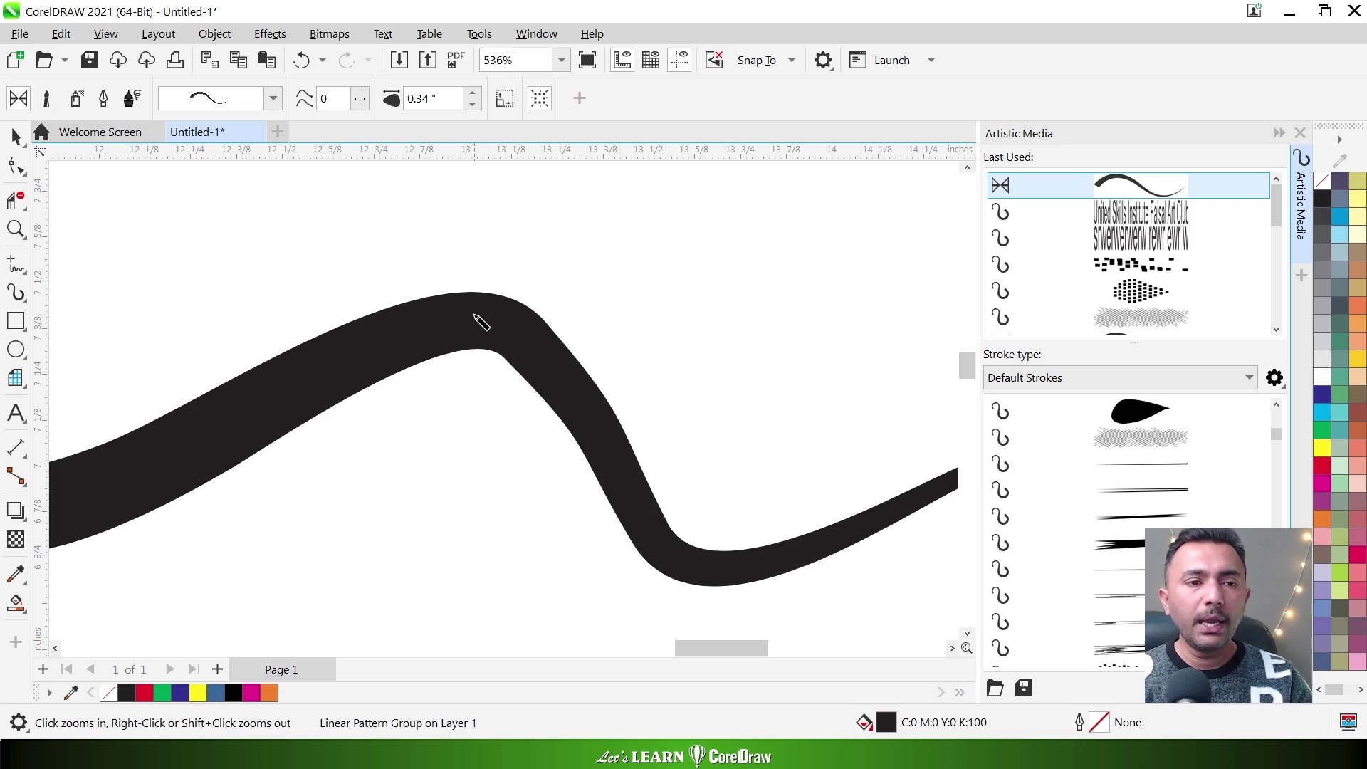
# Set freehand smoothing to 100 and paint a second wavy preset stroke beneath the first for comparison
pyautogui.click(360, 98)
pyautogui.moveTo(360, 114); pyautogui.dragTo(465, 116)
pyautogui.press('F3')
pyautogui.press('F3')
pyautogui.press('F3')
pyautogui.press('F2')
pyautogui.click(320, 452)
pyautogui.moveTo(241, 472)
pyautogui.mouseDown()
pyautogui.moveTo(271, 445)
pyautogui.moveTo(388, 433)
pyautogui.moveTo(457, 478)
pyautogui.moveTo(653, 409)
pyautogui.moveTo(715, 471)
pyautogui.mouseUp()
pyautogui.press('F2')
pyautogui.moveTo(613, 321)
pyautogui.mouseDown()
pyautogui.moveTo(464, 502)
pyautogui.moveTo(334, 551)
pyautogui.mouseUp()
pyautogui.press('F3')
pyautogui.scroll(2, 463, 226)
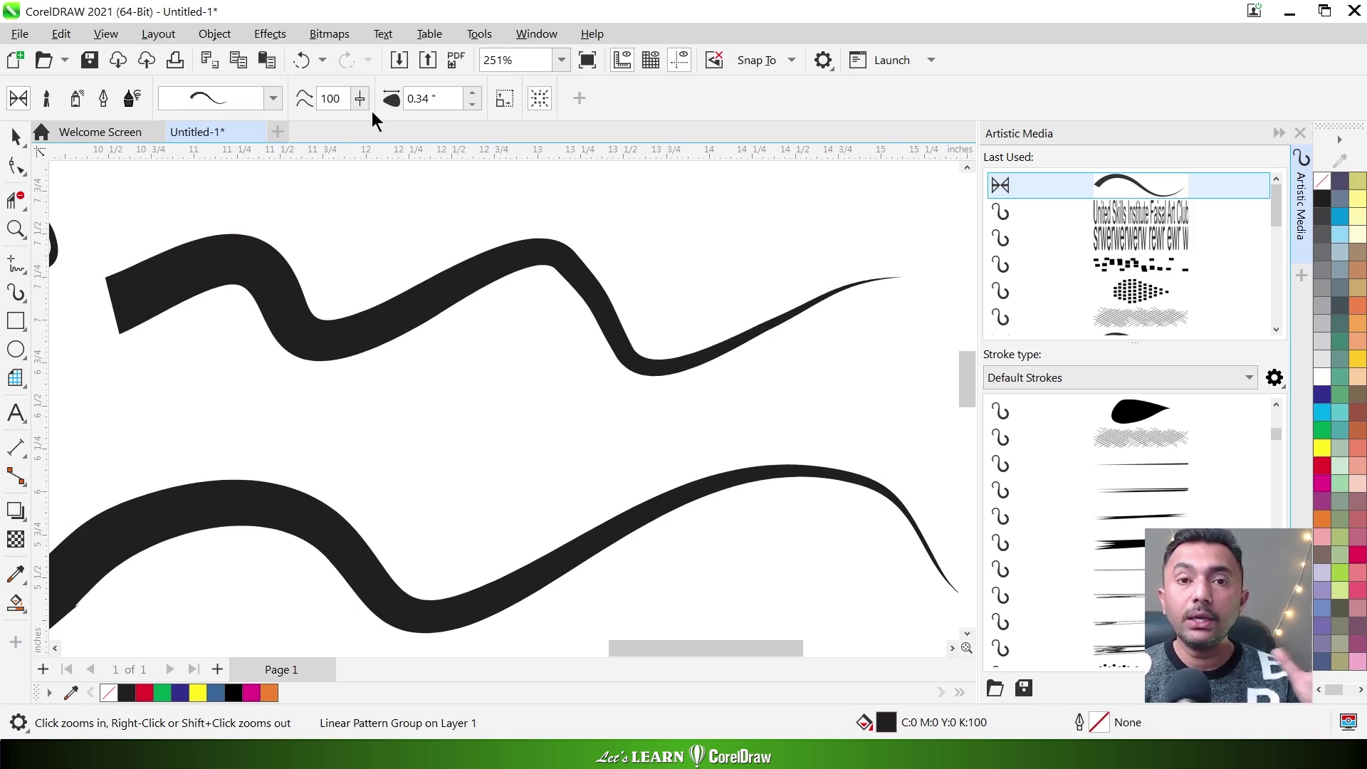
# Draw a tall rectangle about 9.16 inches wide and 12.04 inches high in the empty area beside the text strokes
pyautogui.press('F3')
pyautogui.press('F3')
pyautogui.press('F3')
pyautogui.press('F3')
pyautogui.press('F2')
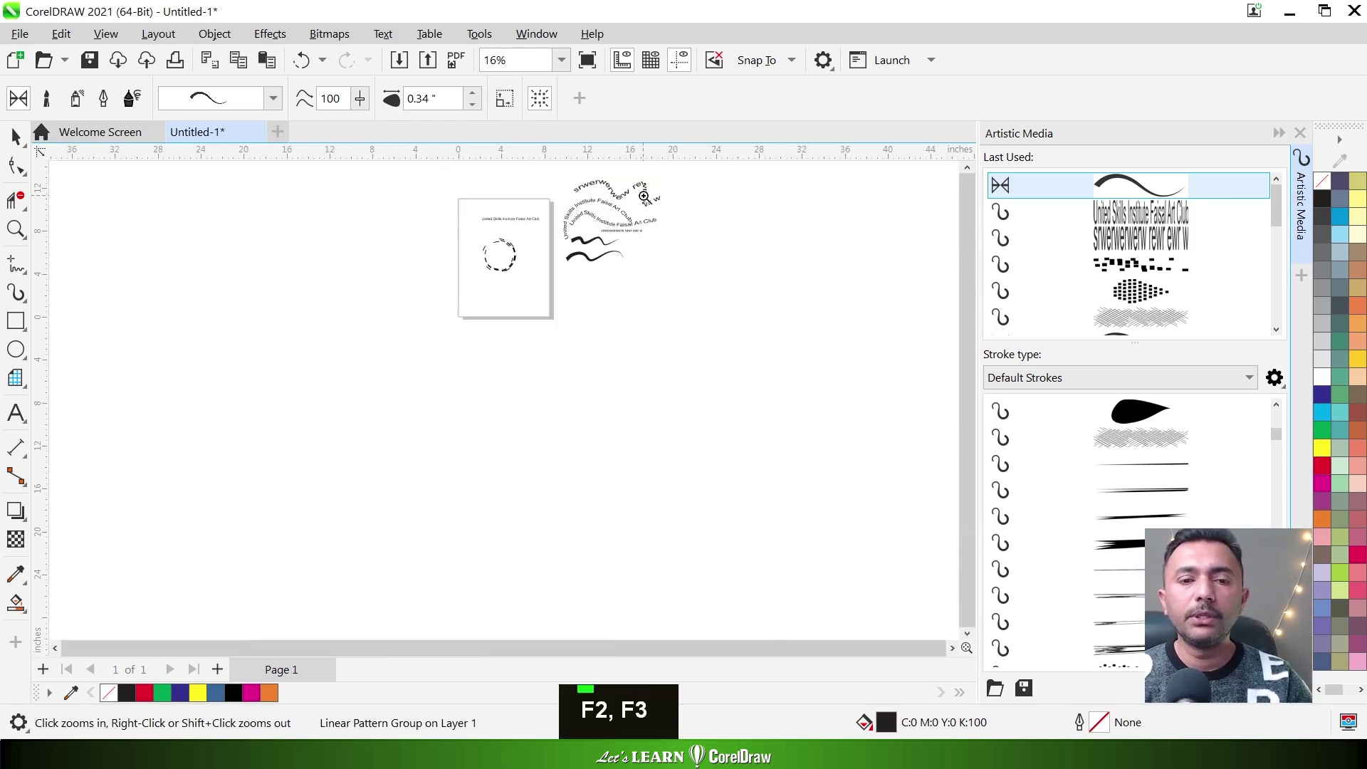
pyautogui.click(644, 196)
pyautogui.press('Escape')
pyautogui.press('F6')
pyautogui.moveTo(507, 242); pyautogui.dragTo(762, 576)
pyautogui.hotkey('ctrl', 'space')
pyautogui.press('F2')
pyautogui.moveTo(811, 221); pyautogui.dragTo(452, 599)
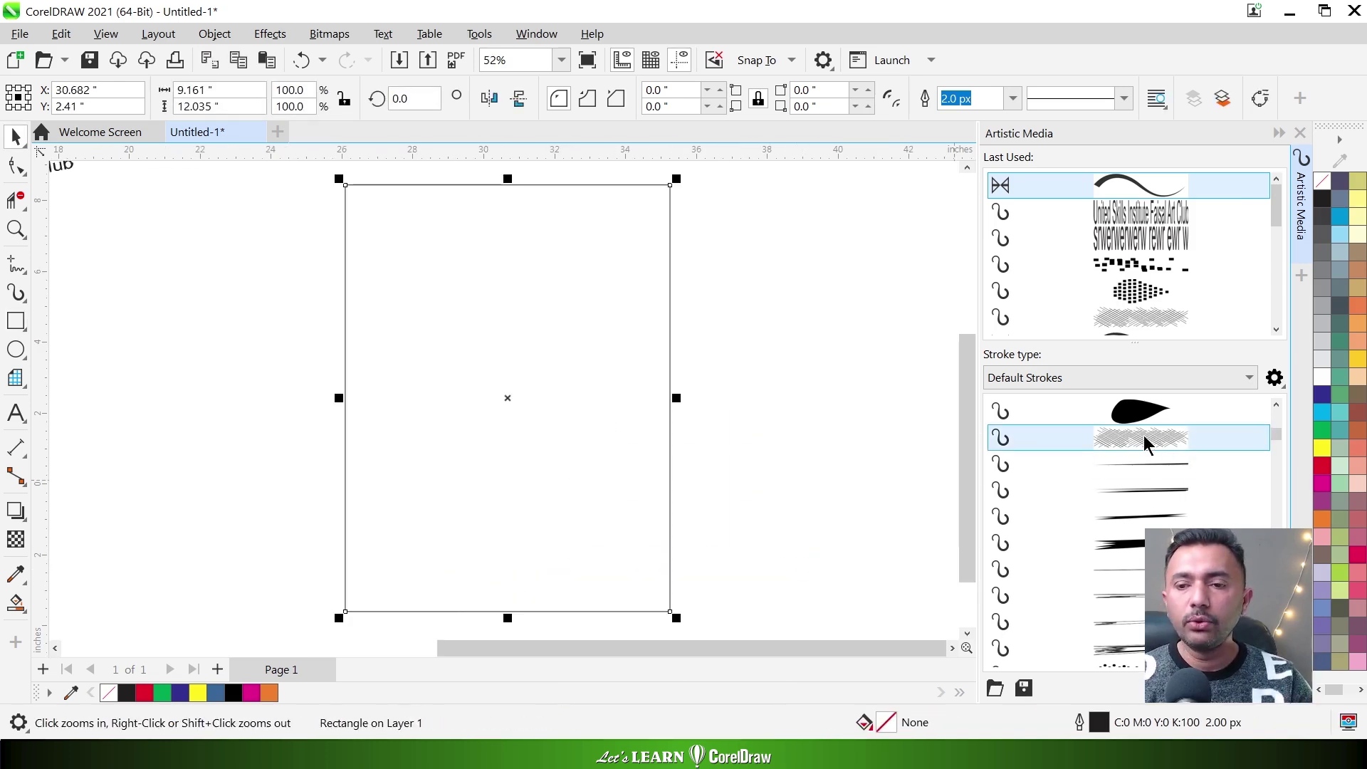
# Apply a tapering Artistic Media preset stroke to the rectangle's outline
pyautogui.click(10, 288)
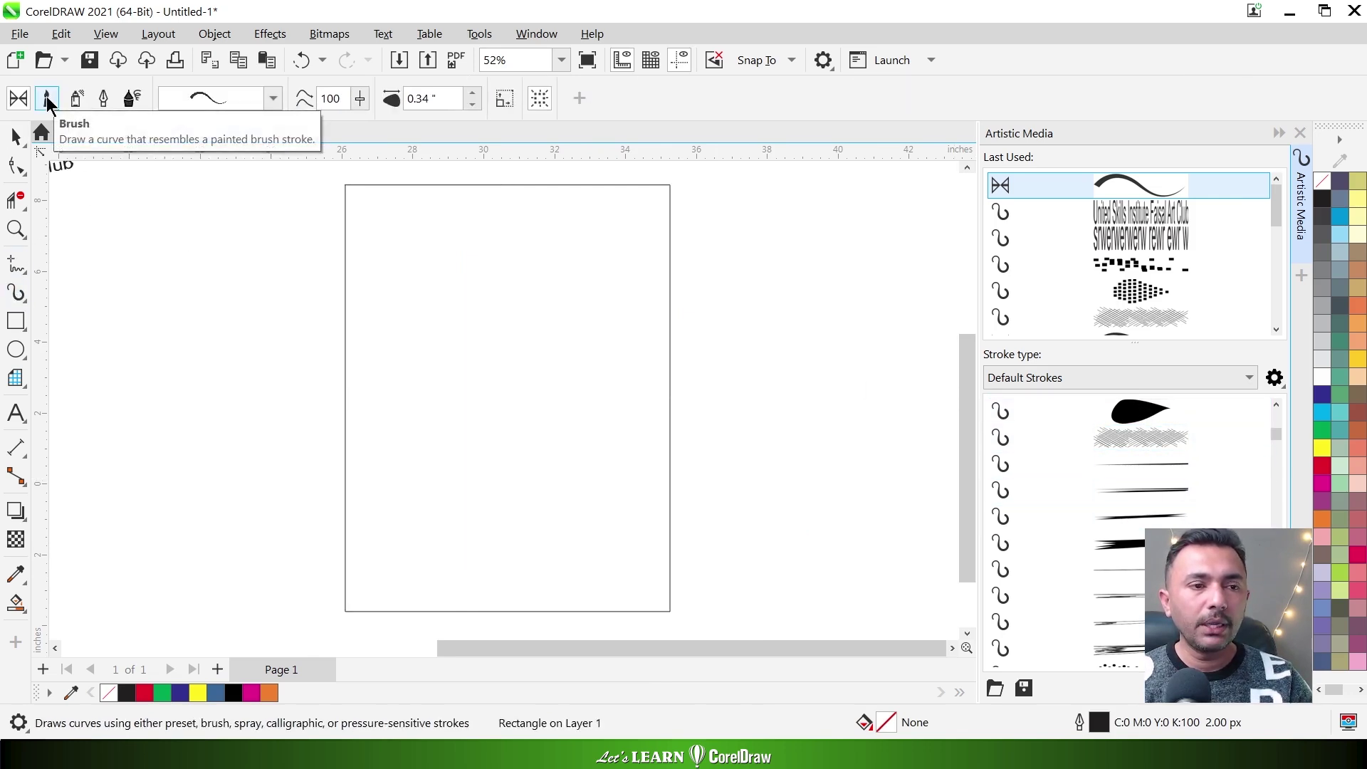
pyautogui.click(48, 101)
pyautogui.click(20, 100)
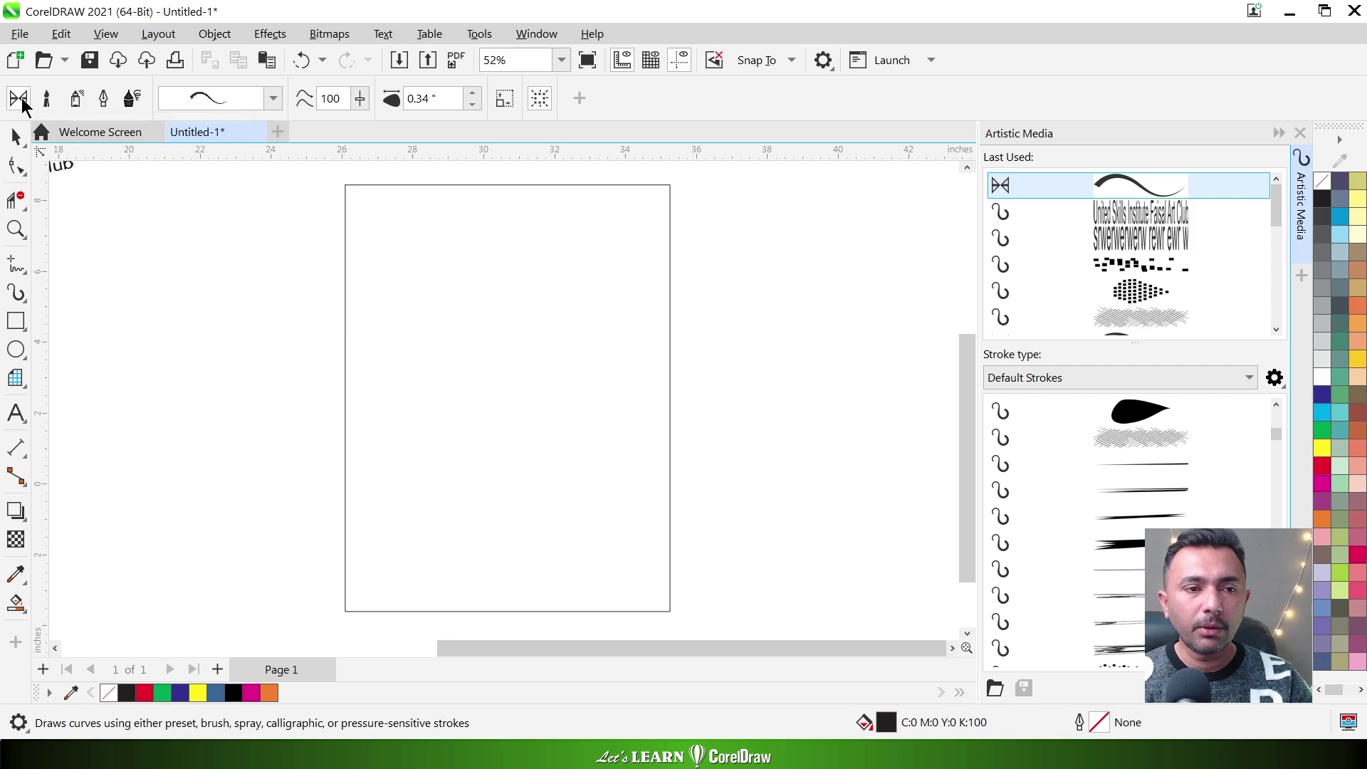
pyautogui.click(273, 98)
pyautogui.click(255, 76)
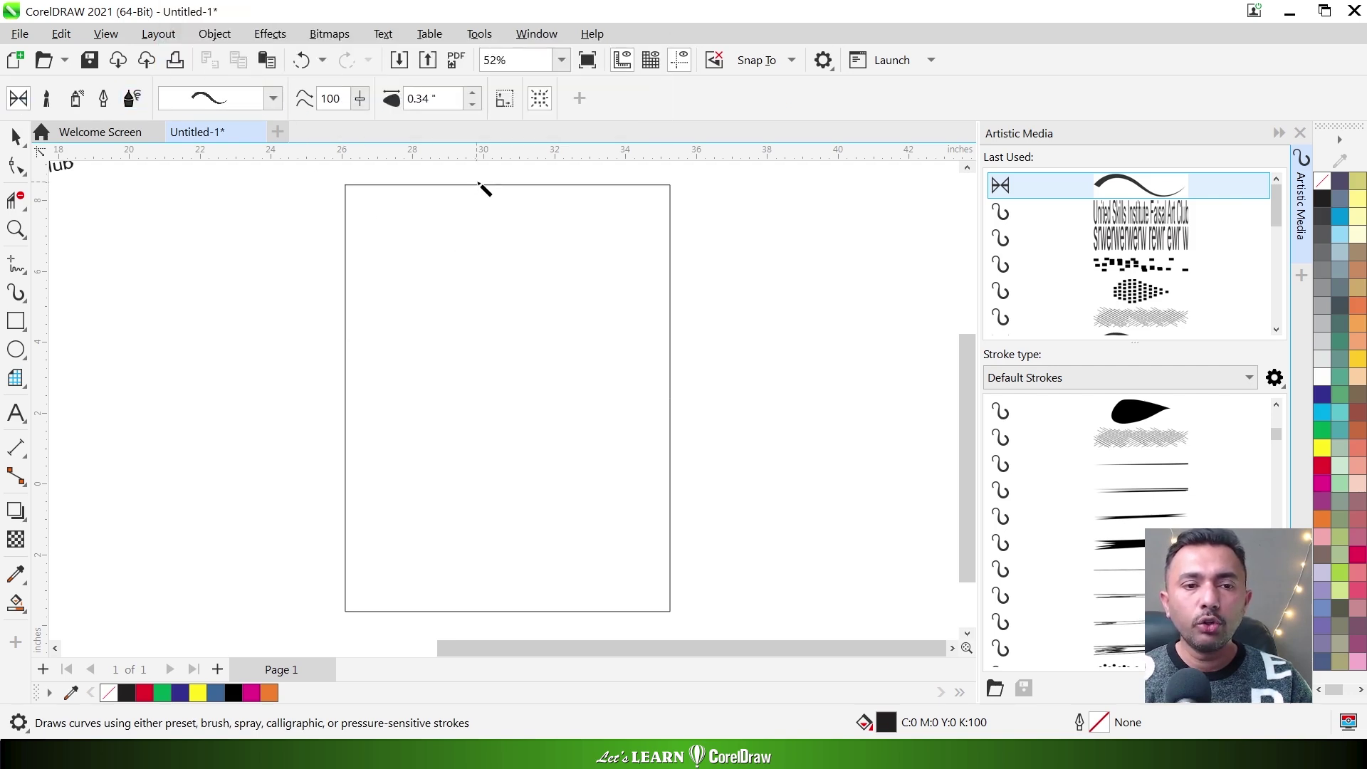
pyautogui.click(273, 99)
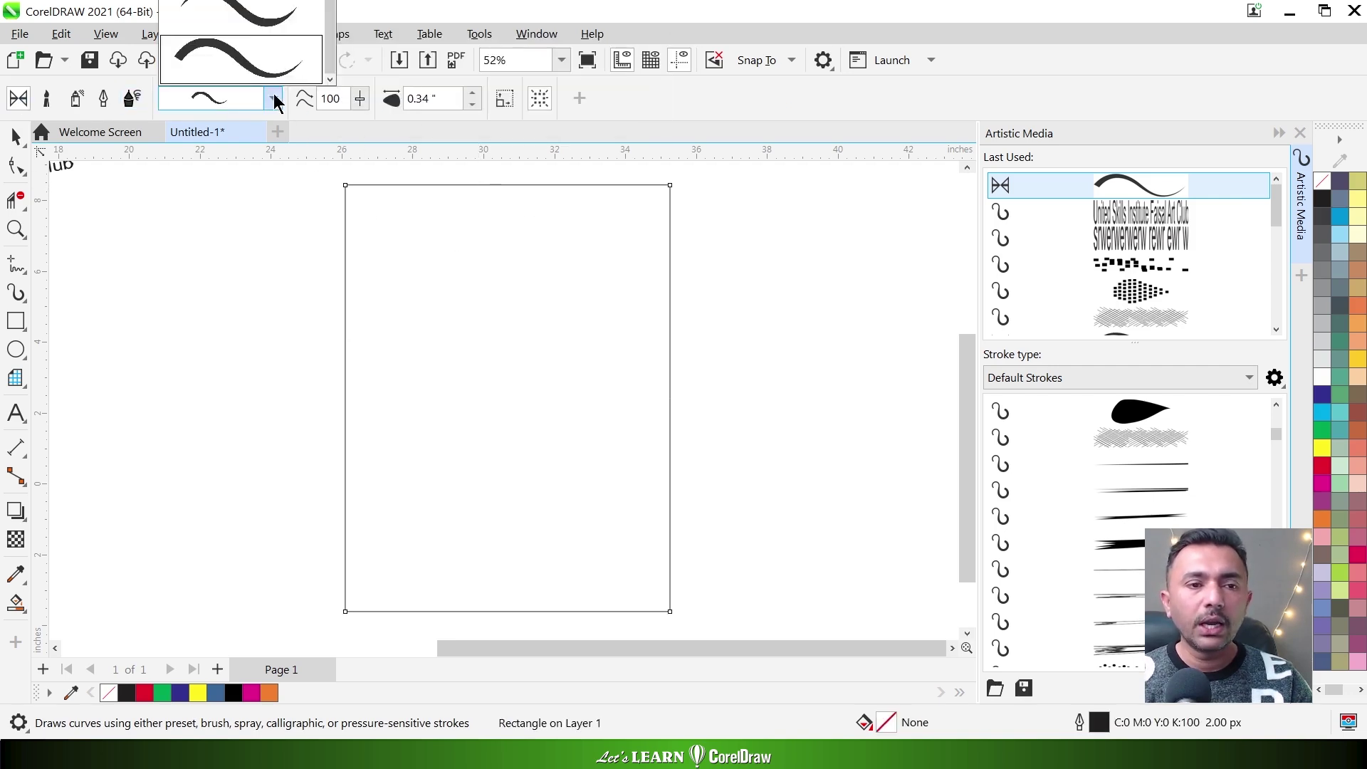
pyautogui.click(267, 25)
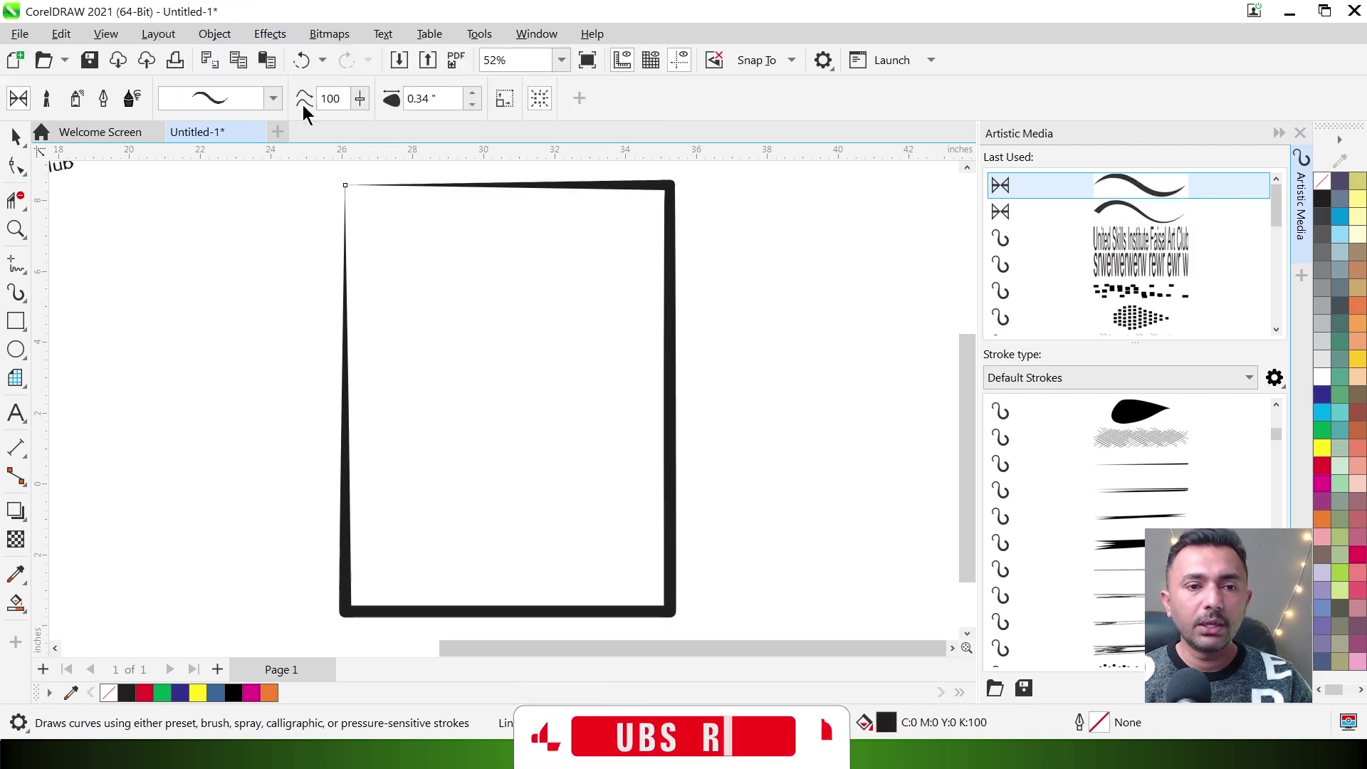
# Try other strokes on the rectangle's outline, ending with the thick black split-ended brush from the Default Strokes
pyautogui.click(273, 99)
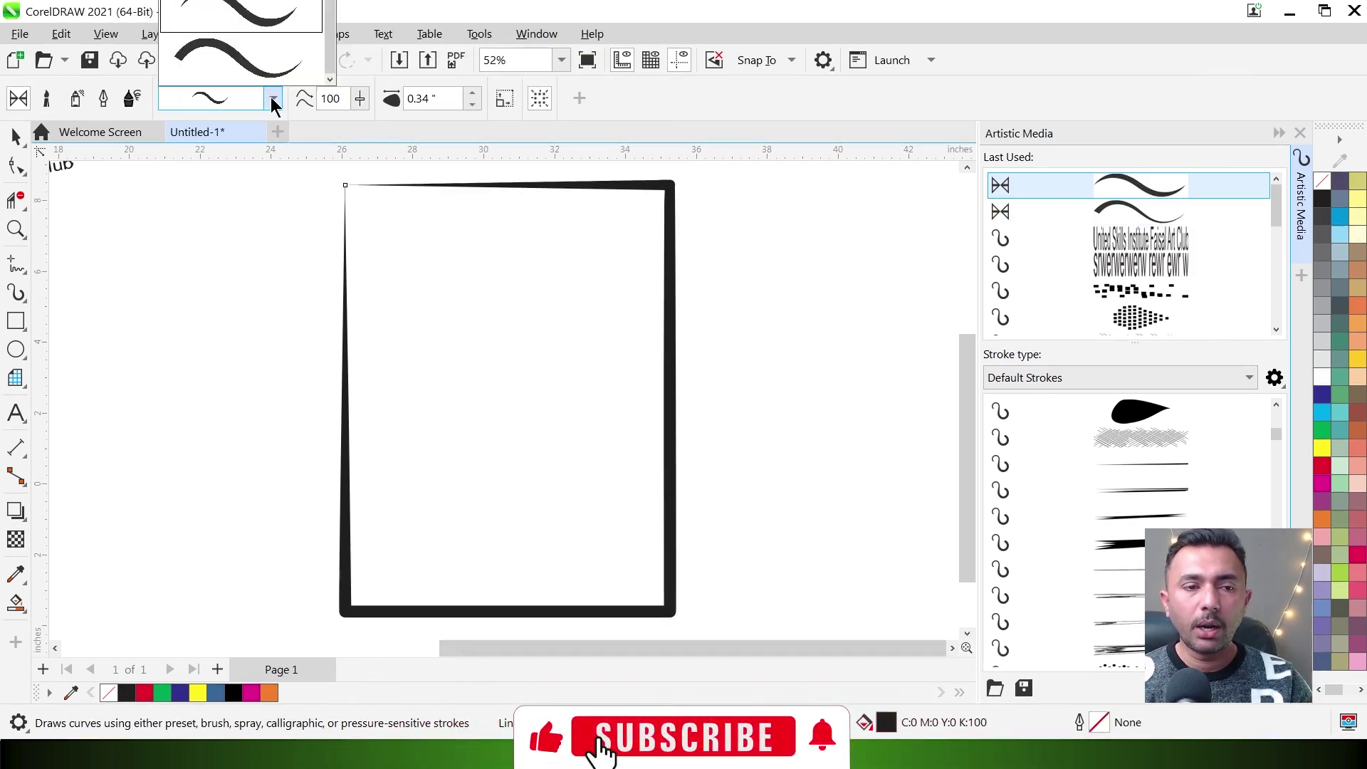
pyautogui.scroll(-2, 332, 68)
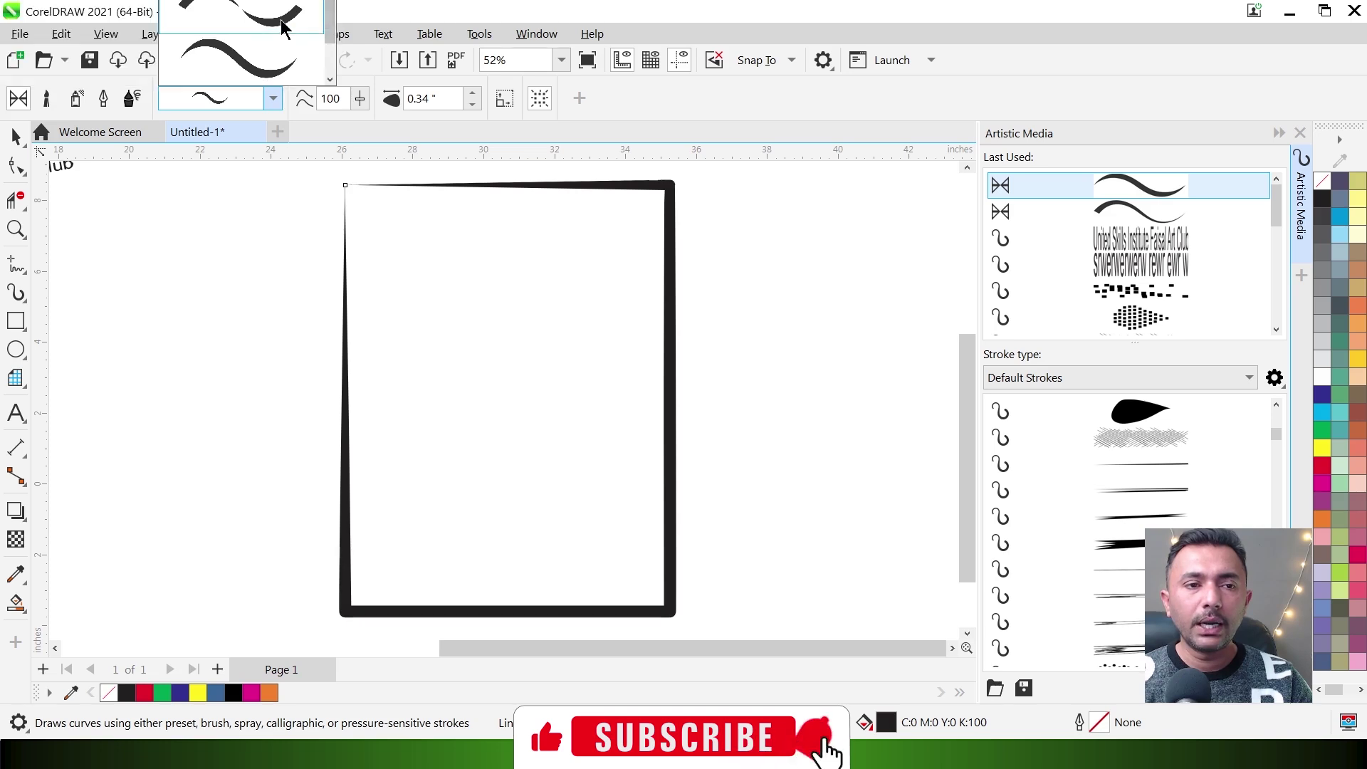
pyautogui.click(239, 57)
pyautogui.click(1136, 466)
pyautogui.click(1137, 491)
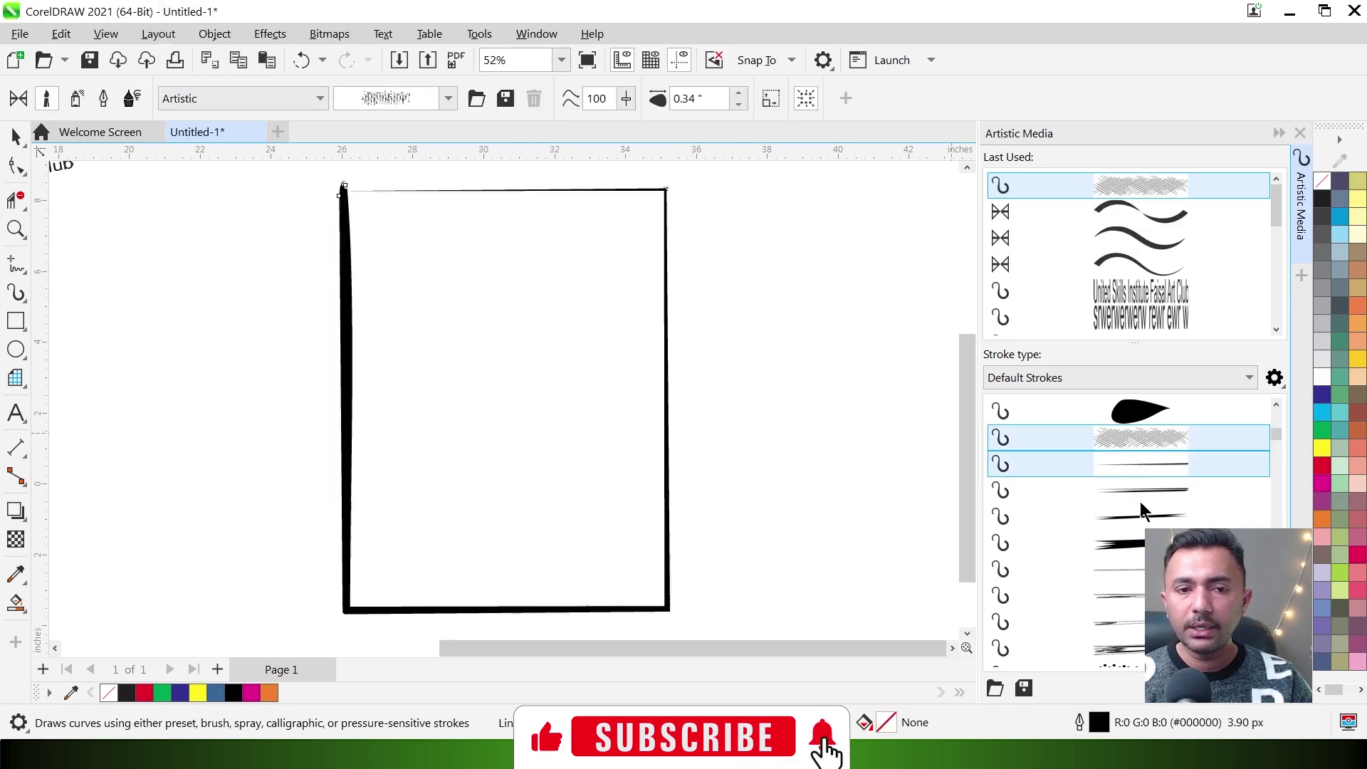
pyautogui.click(1140, 516)
pyautogui.click(1142, 545)
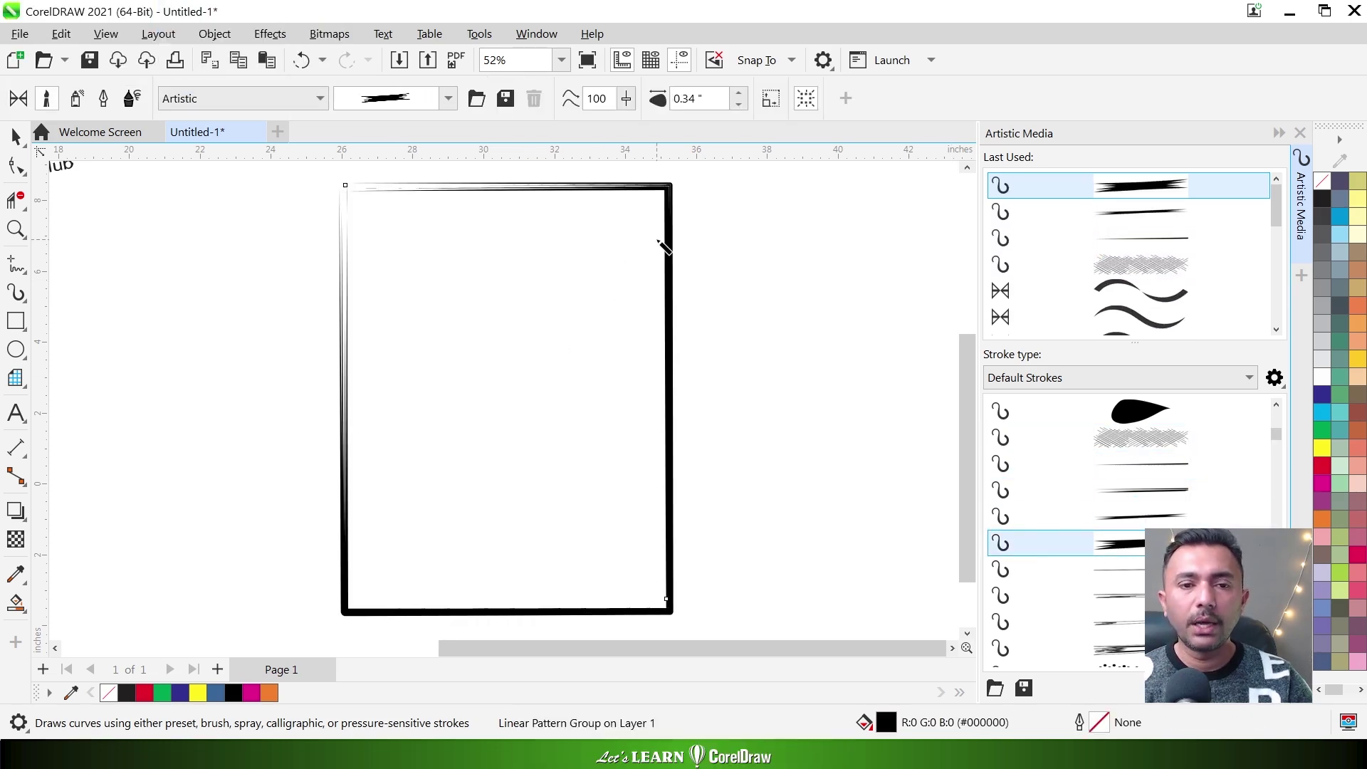
# Examine the brush stroke along the rectangle's edges and corners at close range
pyautogui.press('F2')
pyautogui.click(552, 187)
pyautogui.press('F2')
pyautogui.moveTo(549, 284); pyautogui.dragTo(634, 417)
pyautogui.press('F3')
pyautogui.press('F3')
pyautogui.press('F3')
pyautogui.press('F2')
pyautogui.moveTo(493, 401); pyautogui.dragTo(702, 512)
pyautogui.press('F3')
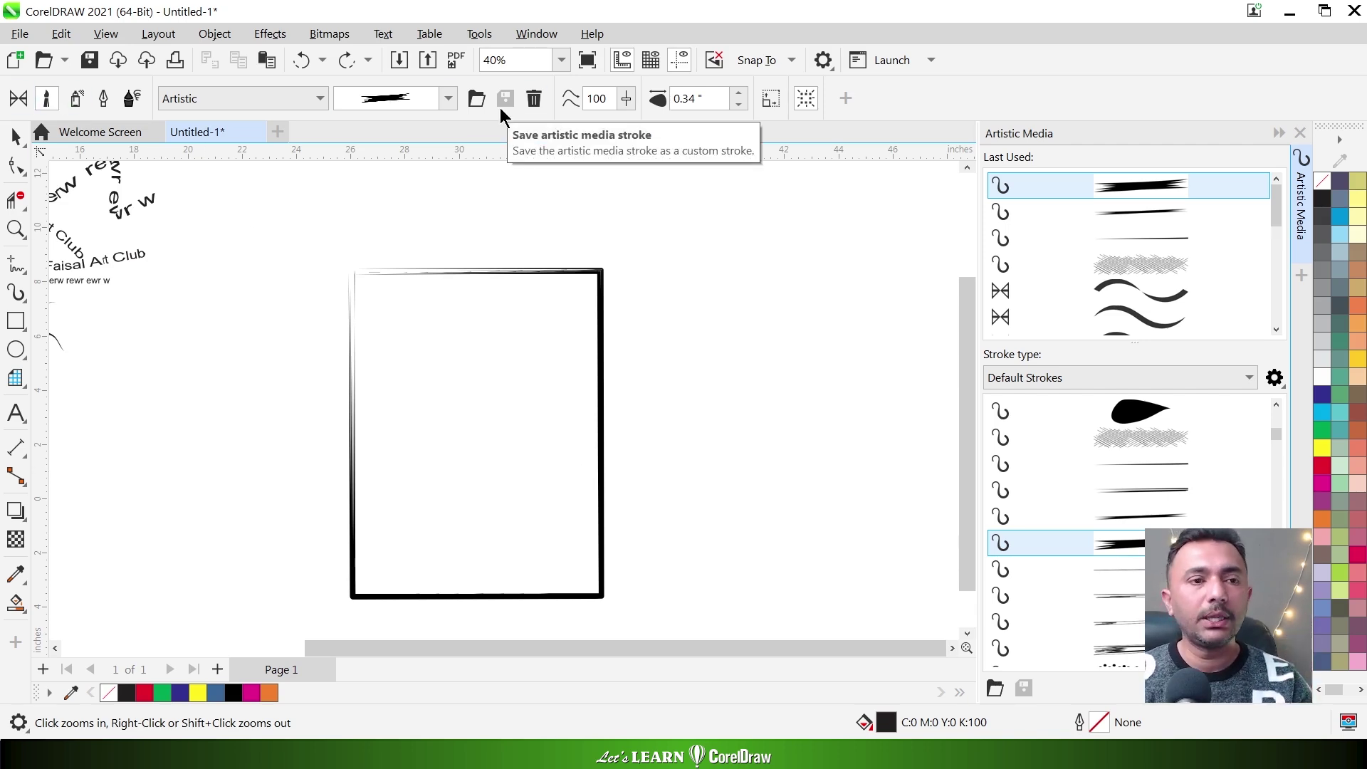
pyautogui.press('alt')
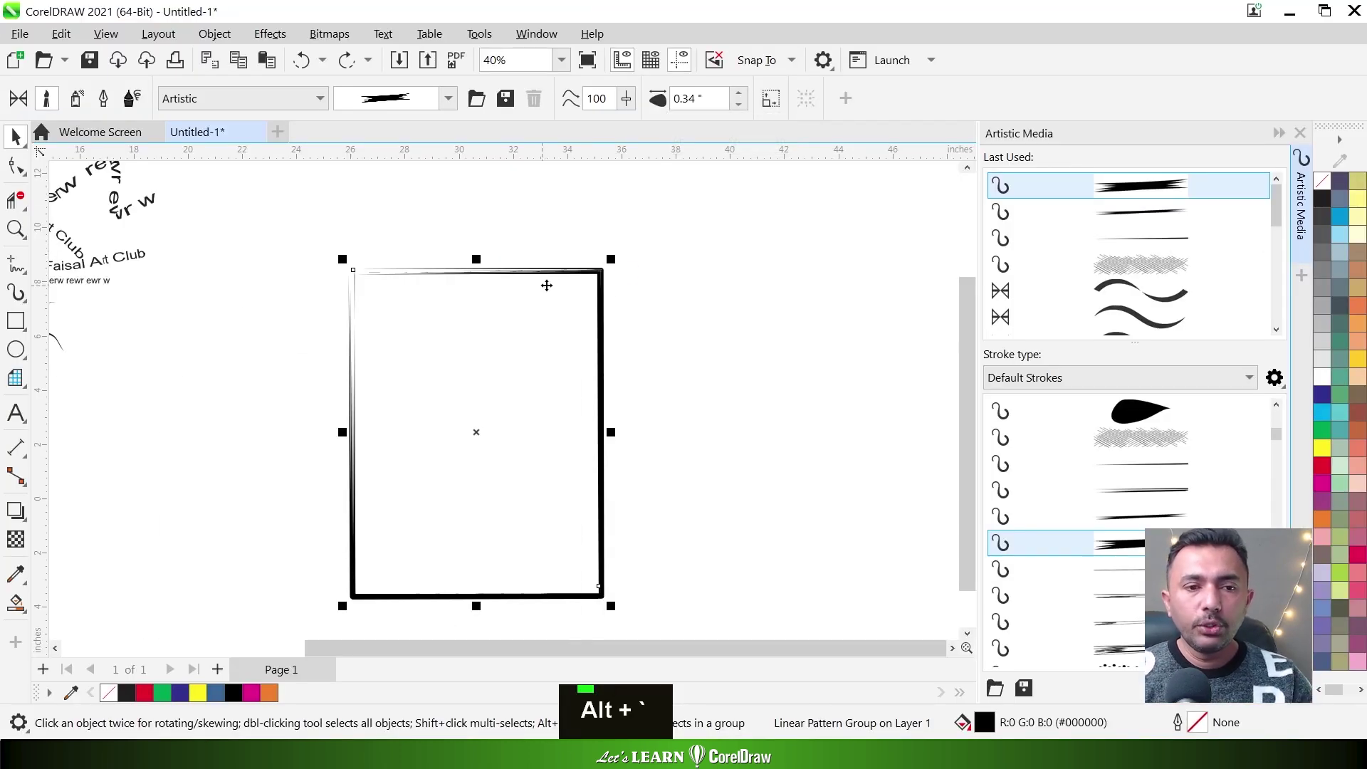
pyautogui.press('F2')
pyautogui.moveTo(638, 235); pyautogui.dragTo(253, 479)
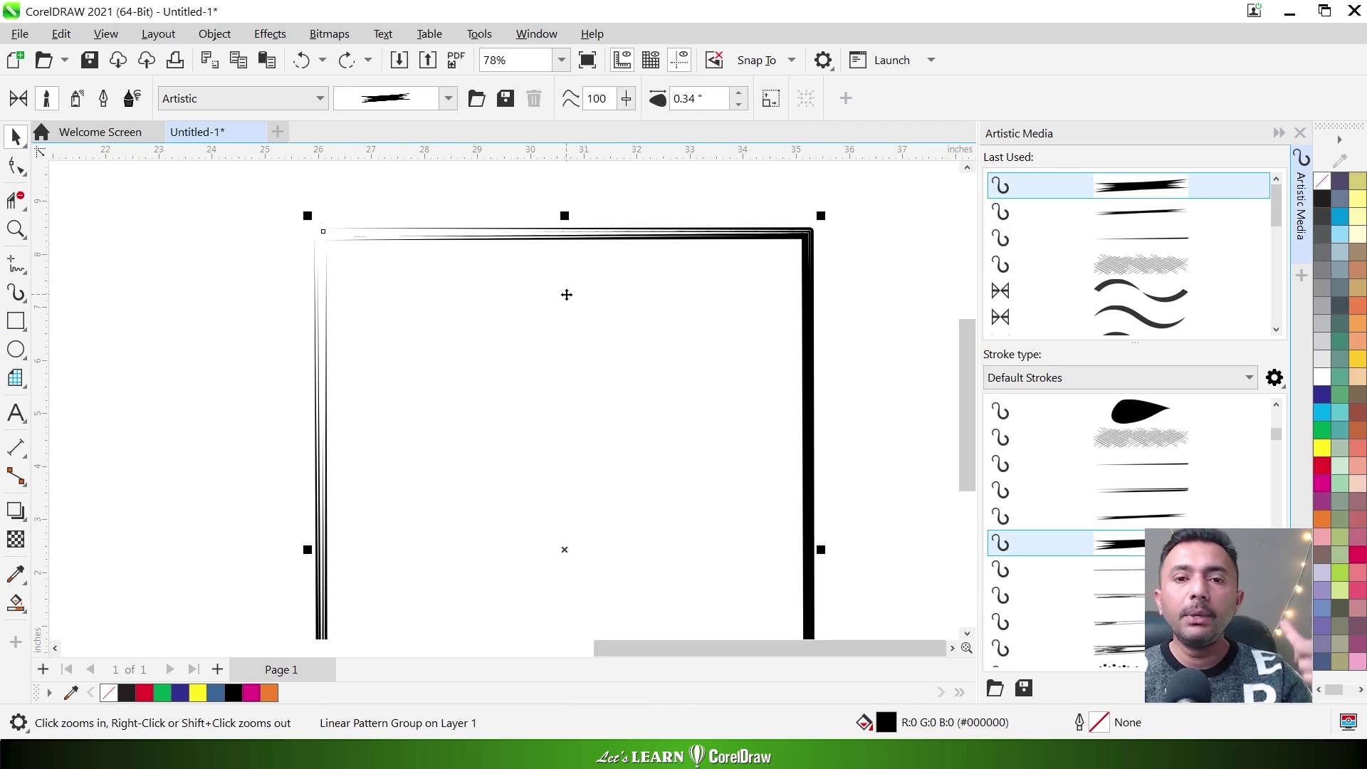
pyautogui.doubleClick(742, 95)
pyautogui.hotkey('ctrl', 'z')
pyautogui.hotkey('ctrl', 'z')
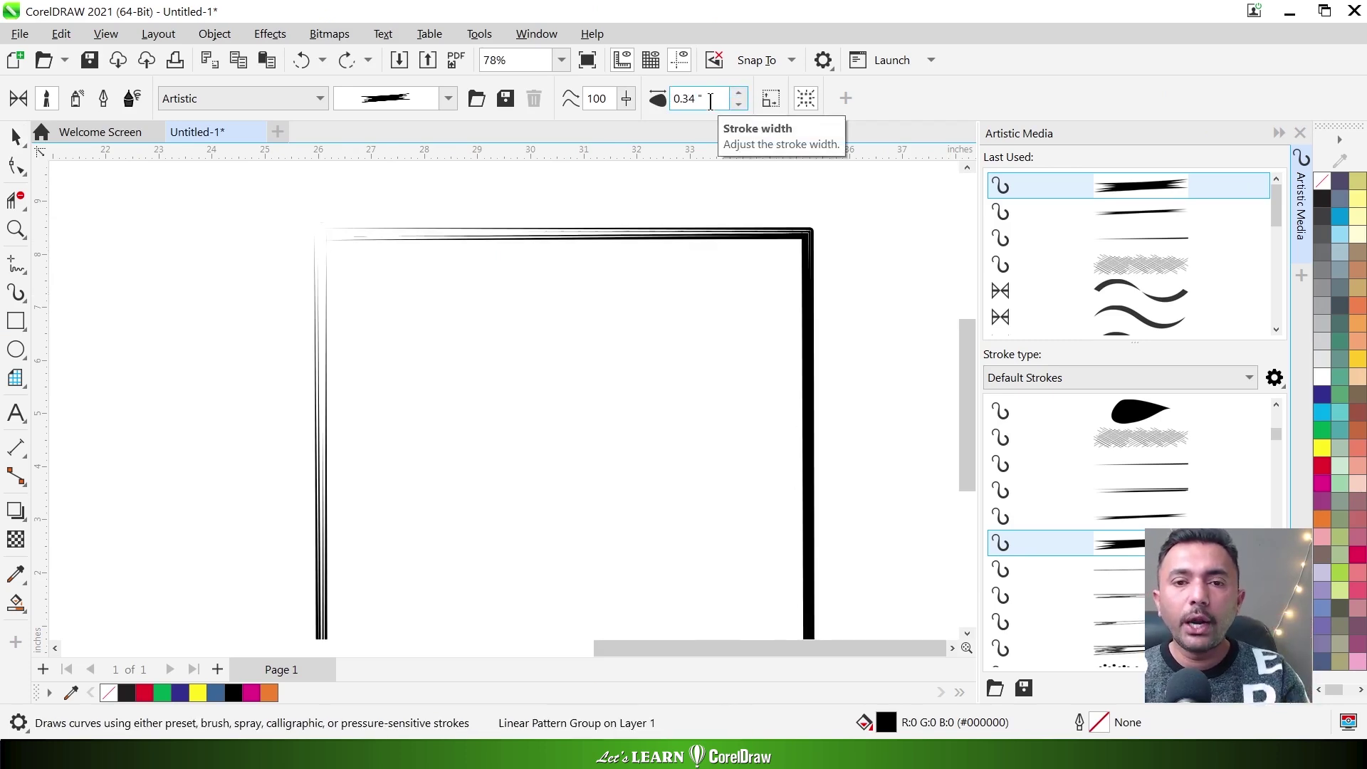
# Set the rectangle's brush stroke width to 0.8 inches
pyautogui.moveTo(710, 100); pyautogui.dragTo(676, 100)
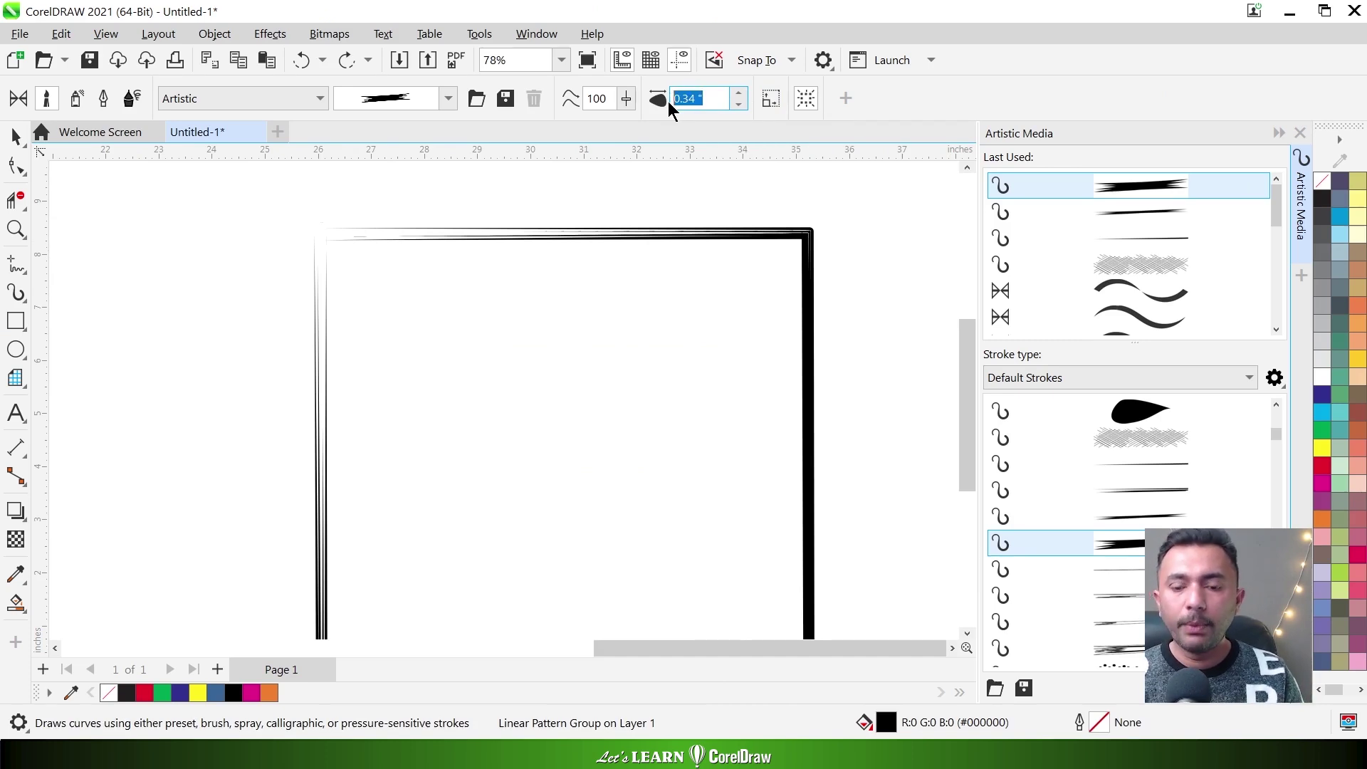
pyautogui.write('0.8')
pyautogui.press('Return')
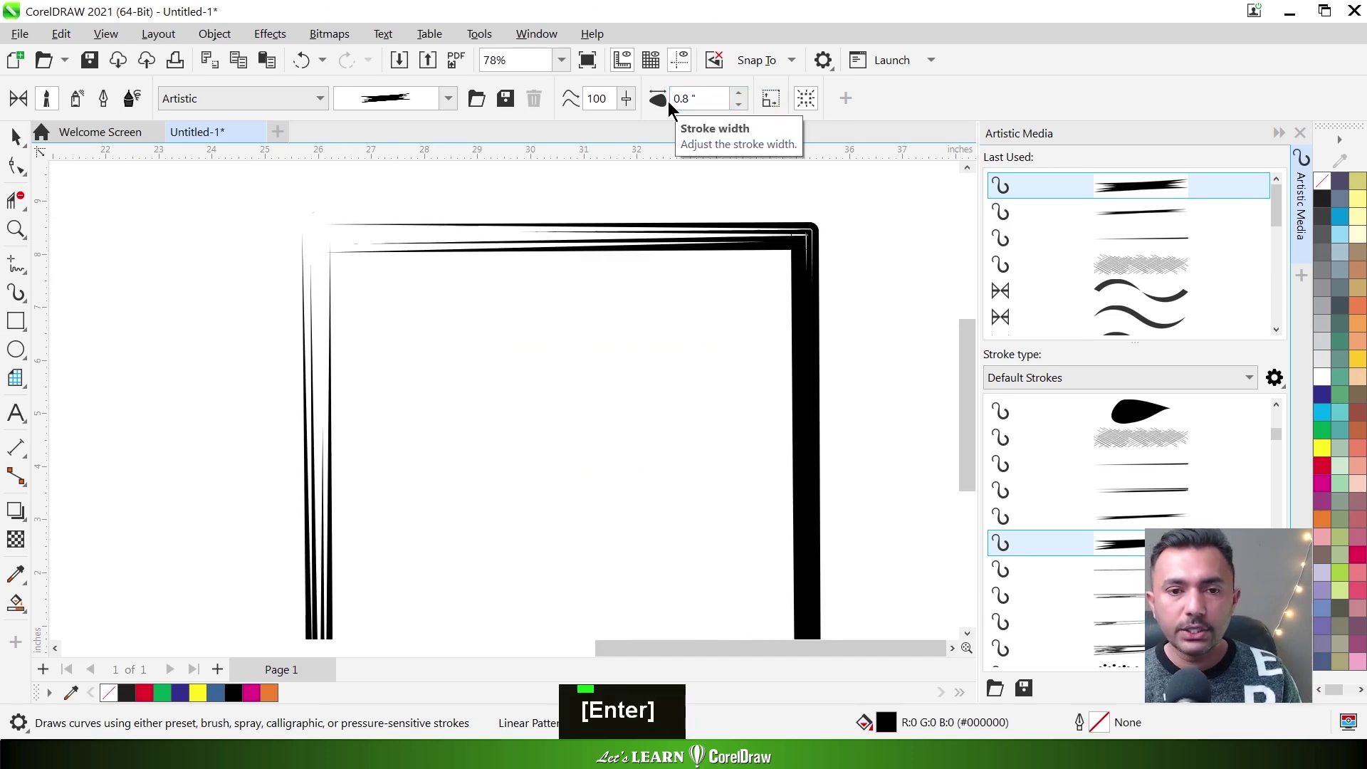
# Widen the rectangle's brush stroke to 1.5 inches and check the whole outline
pyautogui.moveTo(673, 104); pyautogui.dragTo(645, 113)
pyautogui.write('1.5')
pyautogui.press('Return')
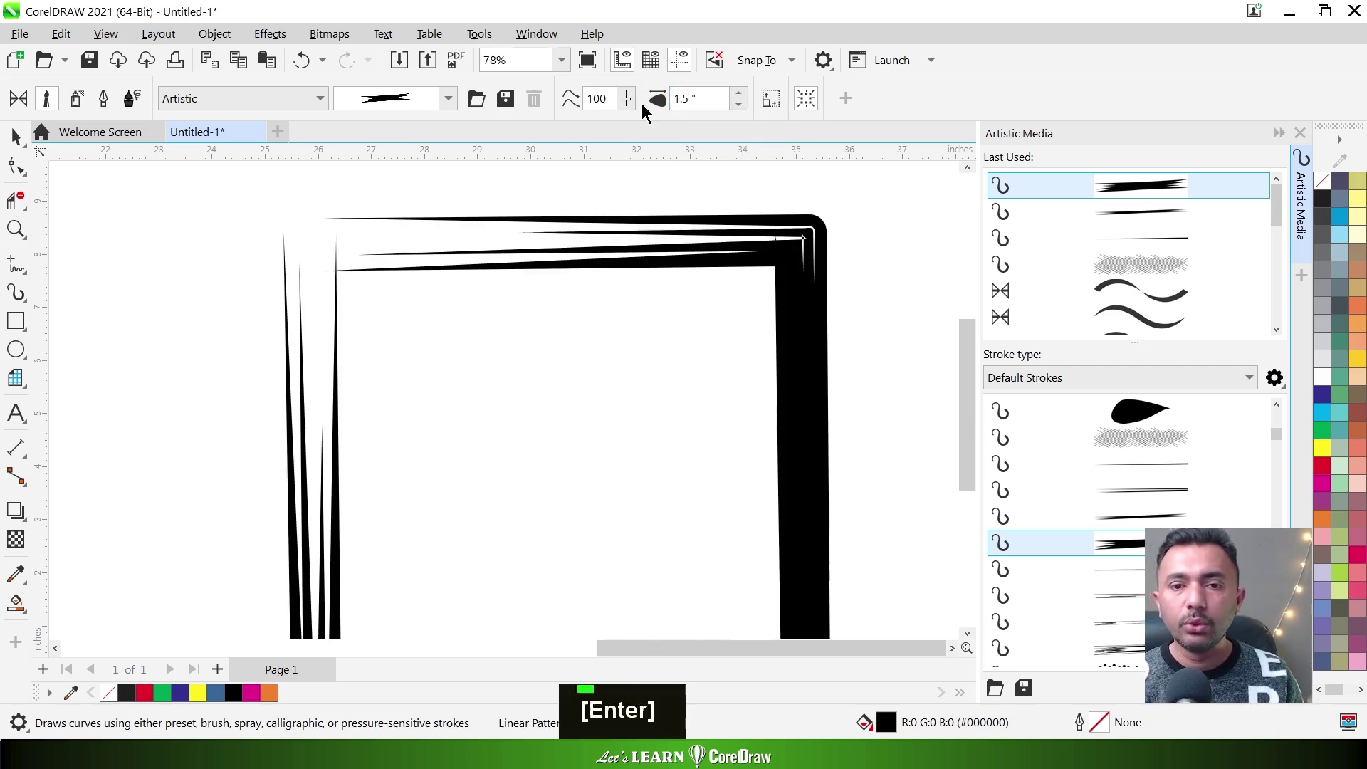
pyautogui.press('F3')
pyautogui.press('F2')
pyautogui.press('F3')
pyautogui.click(683, 363)
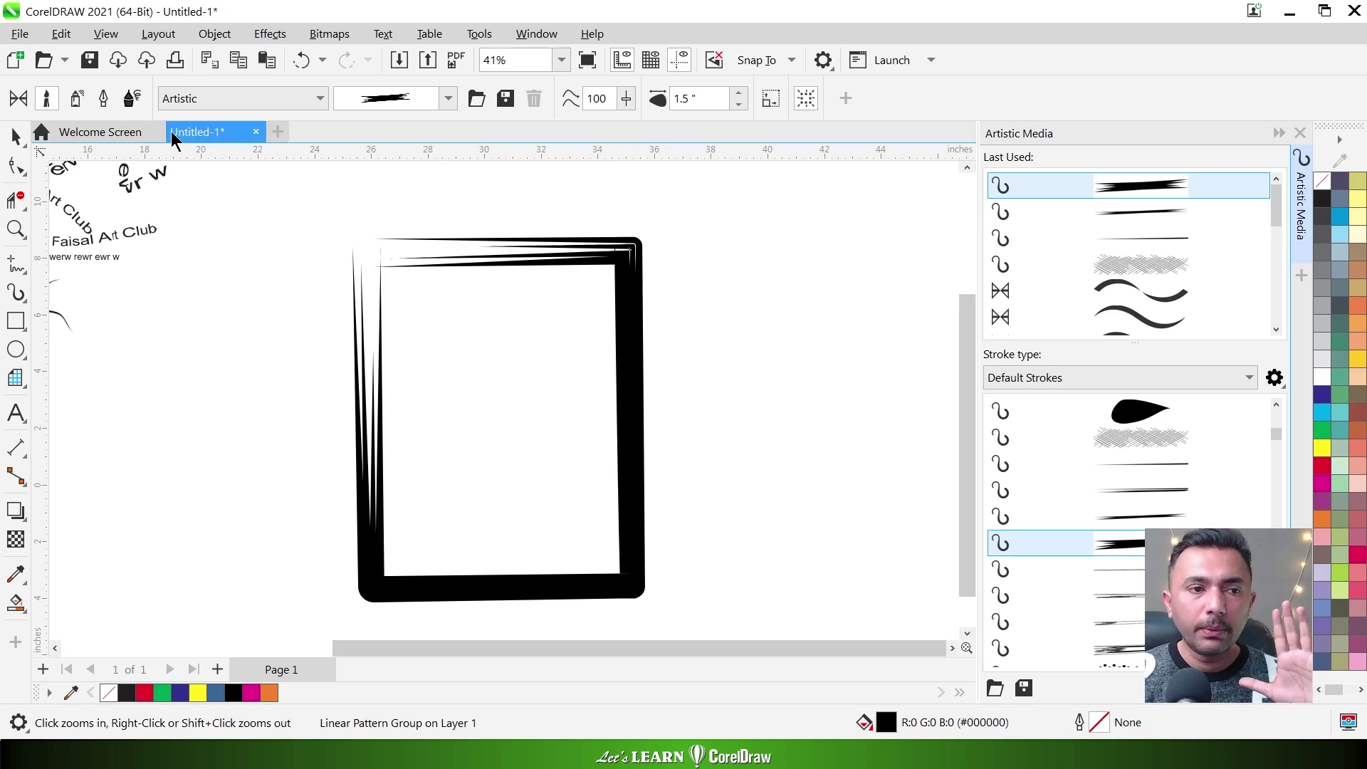
# Select the lower wavy preset stroke beside the page and set its width to 0.44 inches
pyautogui.click(27, 103)
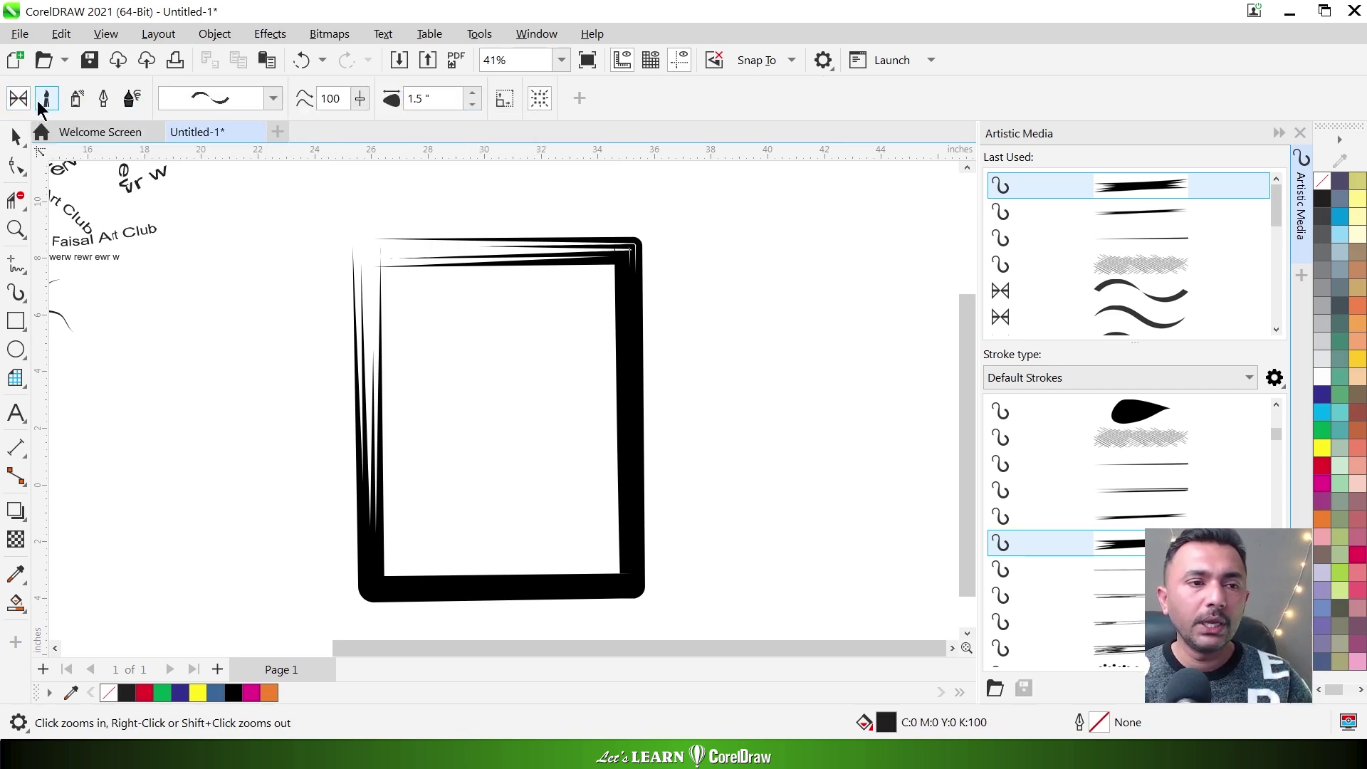
pyautogui.hotkey('alt', '`')
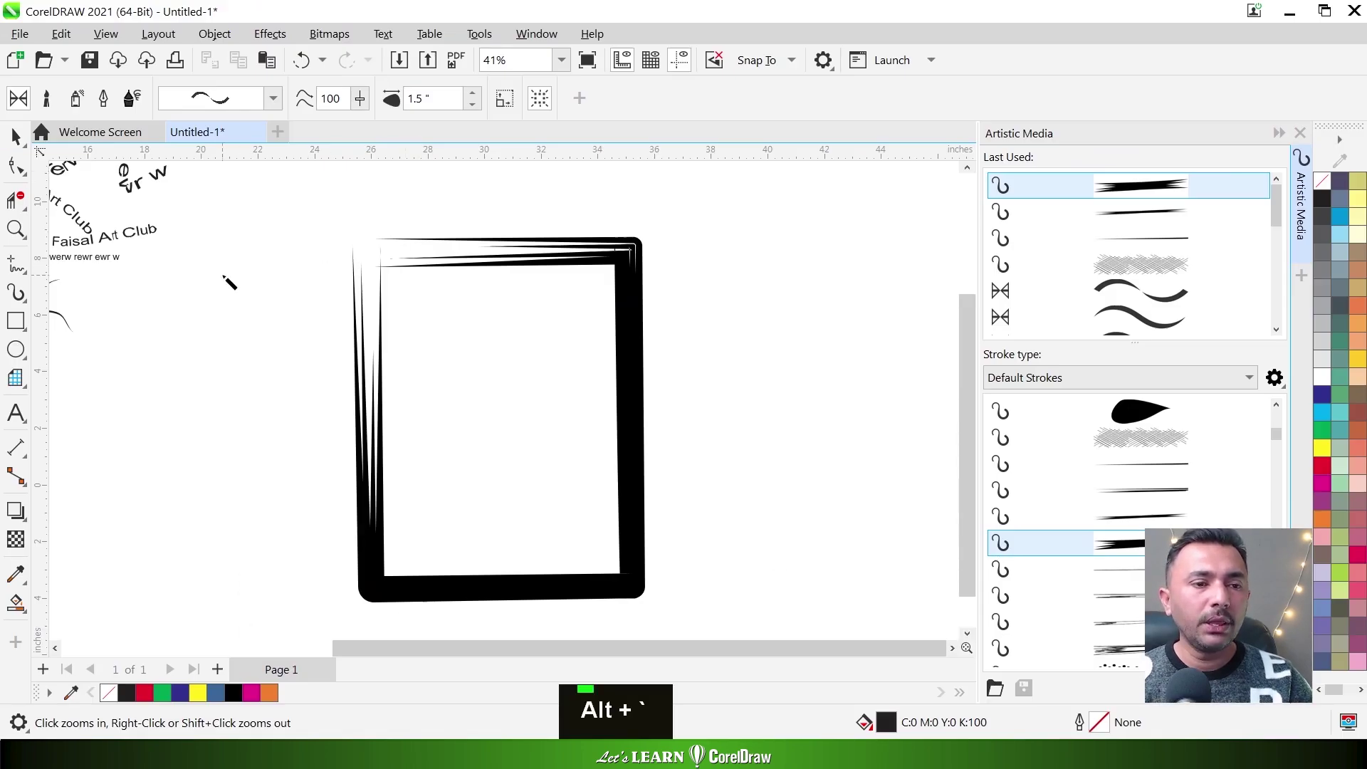
pyautogui.press('F2')
pyautogui.press('F3')
pyautogui.hotkey('ctrl', 'space')
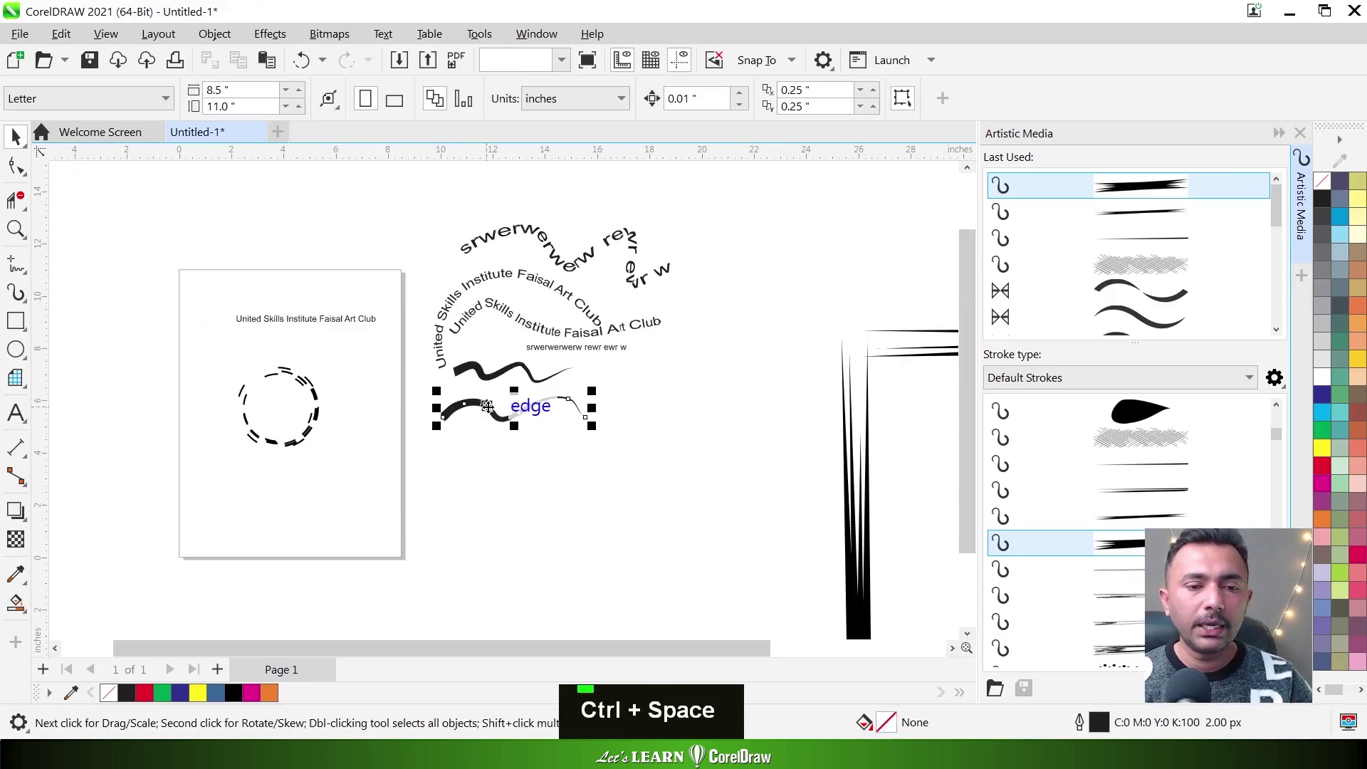
pyautogui.click(487, 413)
pyautogui.hotkey('shift', 'F2')
pyautogui.hotkey('ctrl', 'space')
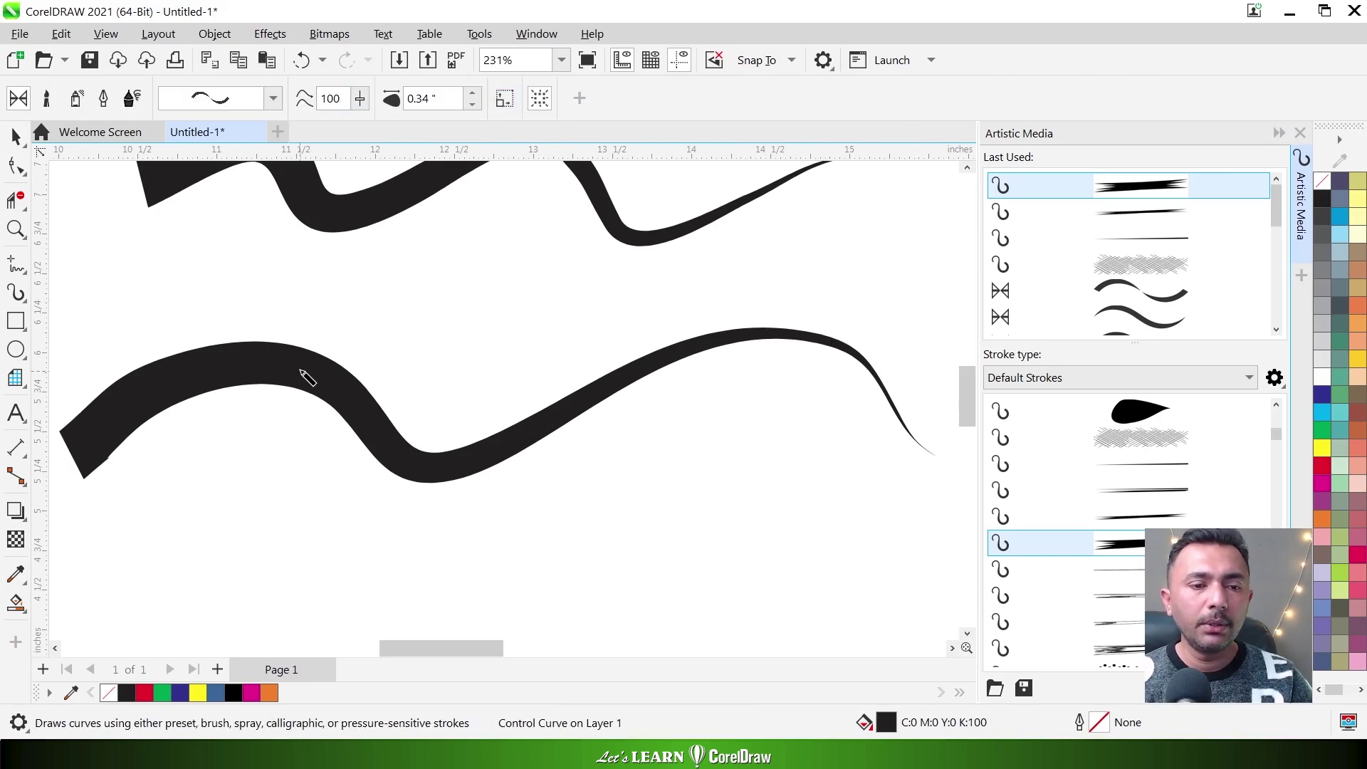
pyautogui.doubleClick(475, 93)
pyautogui.click(476, 92)
pyautogui.click(476, 92)
pyautogui.click(476, 92)
pyautogui.click(476, 92)
pyautogui.click(476, 92)
pyautogui.click(475, 92)
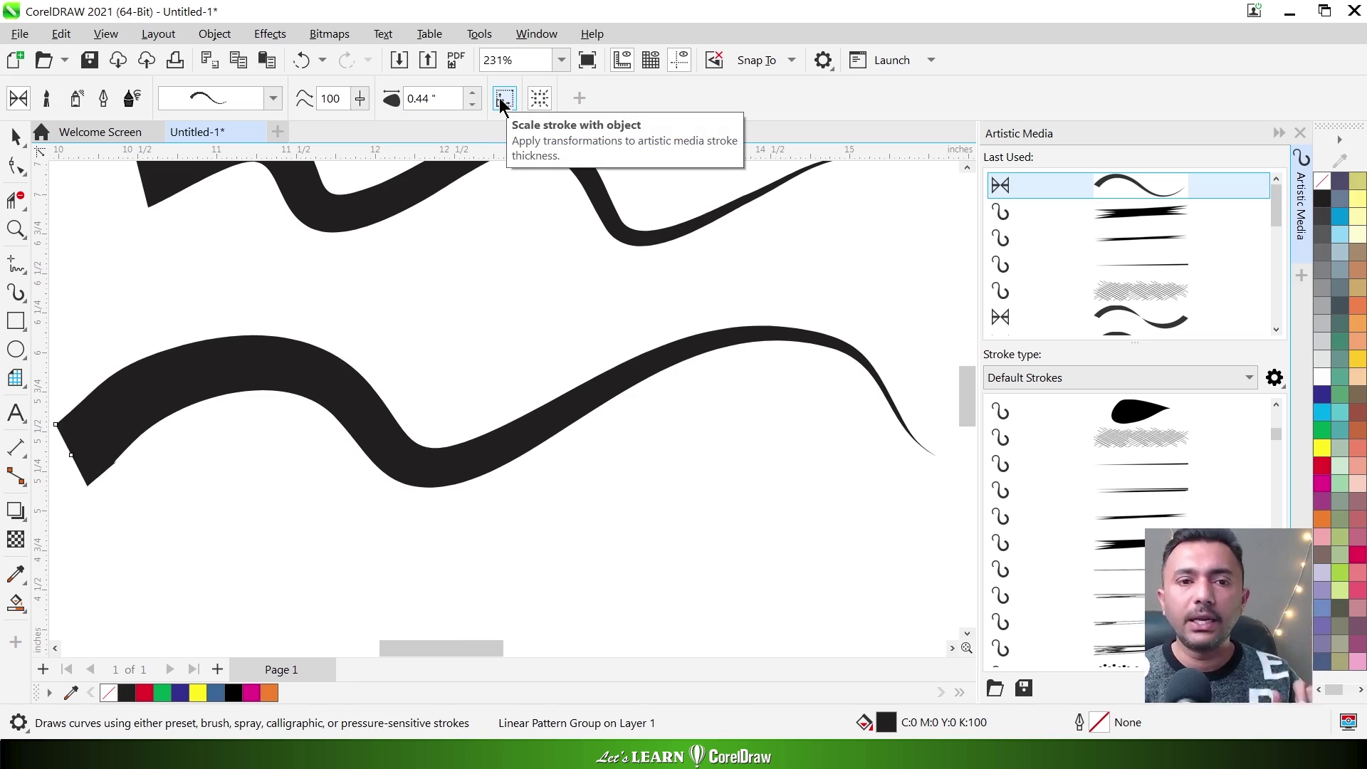
# Draw a wavy preset stroke about 22 inches wide in the empty area to the right of the thick rectangle
pyautogui.press('F3')
pyautogui.press('F3')
pyautogui.press('F3')
pyautogui.press('F3')
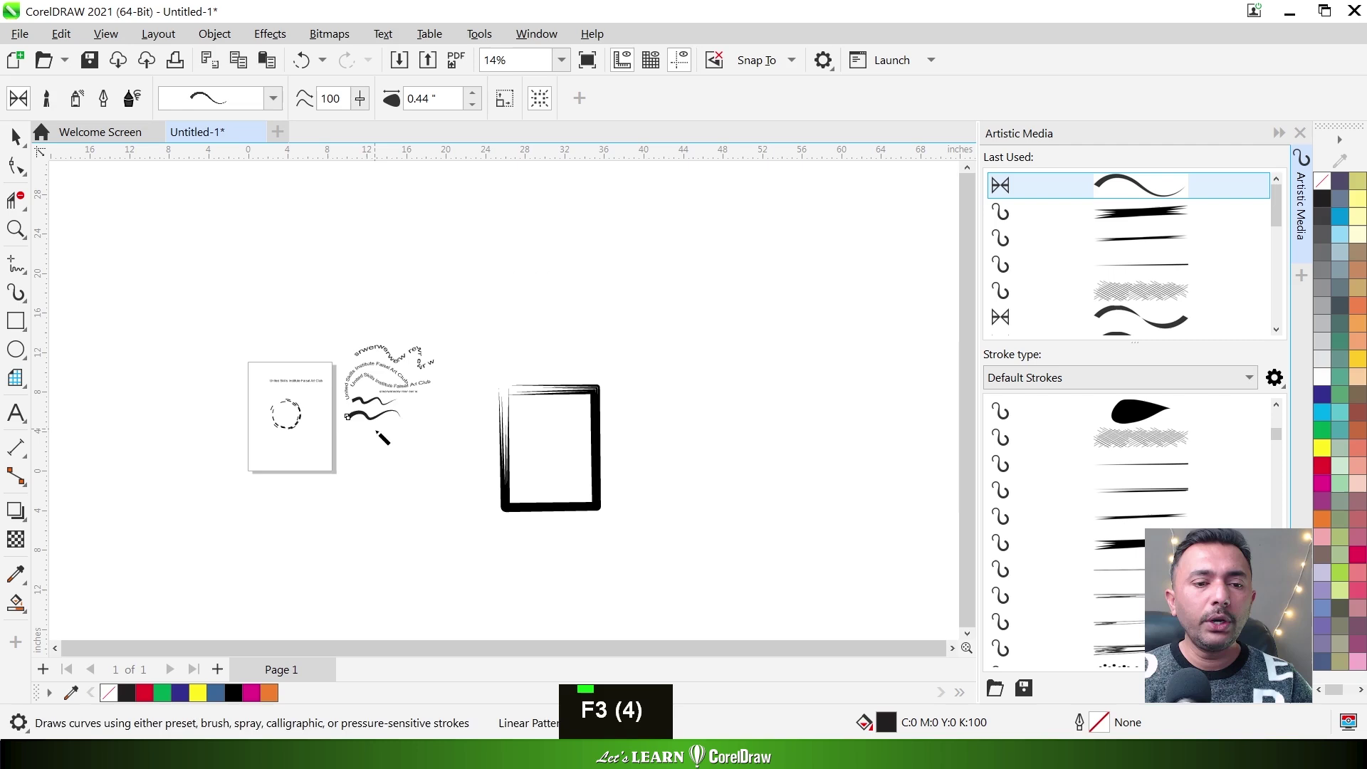
pyautogui.press('F2')
pyautogui.moveTo(852, 478); pyautogui.dragTo(850, 477)
pyautogui.moveTo(359, 473)
pyautogui.mouseDown()
pyautogui.moveTo(497, 393)
pyautogui.moveTo(722, 437)
pyautogui.moveTo(894, 333)
pyautogui.mouseUp()
pyautogui.hotkey('shift', 'F2')
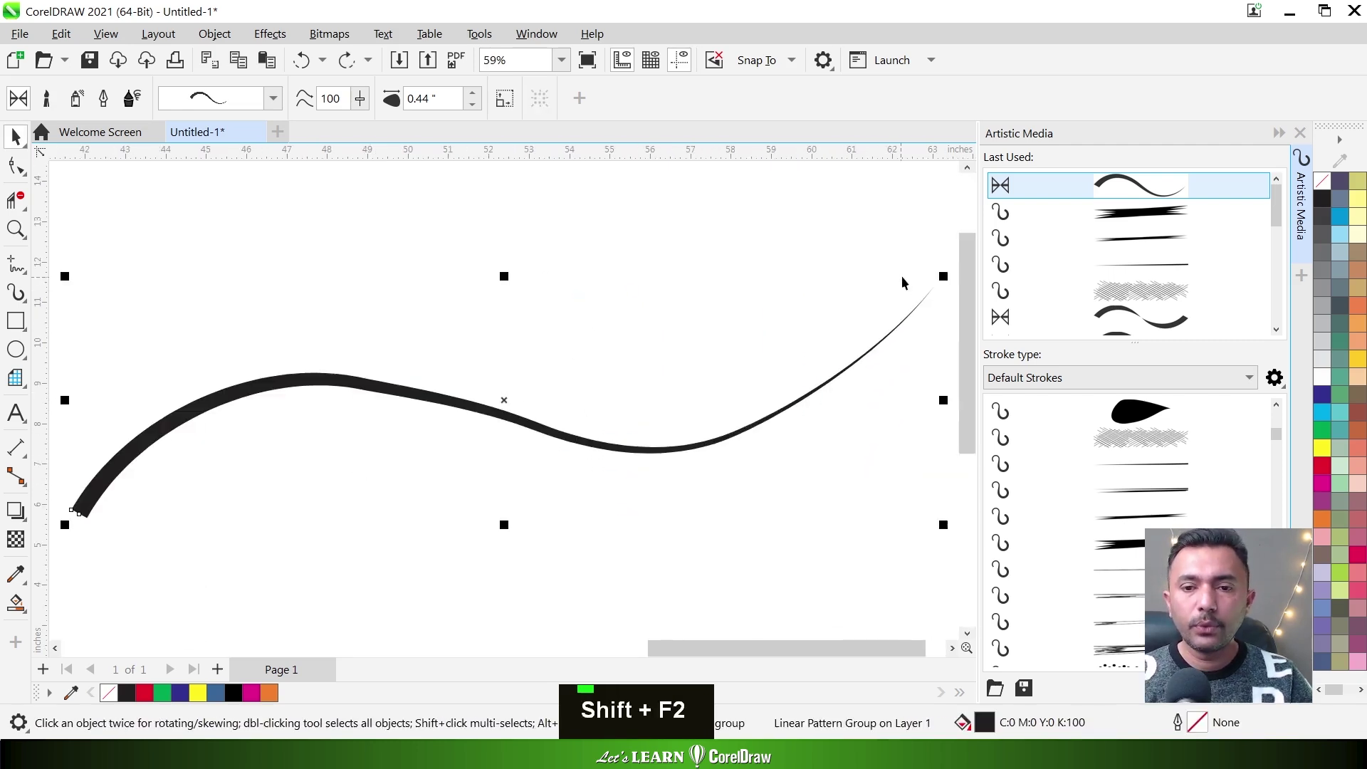
# Try shrinking the new wavy stroke to about 1.7 inches wide without scaling its thickness, and restore its full size
pyautogui.moveTo(940, 278)
pyautogui.mouseDown()
pyautogui.moveTo(711, 320)
pyautogui.moveTo(205, 502)
pyautogui.mouseUp()
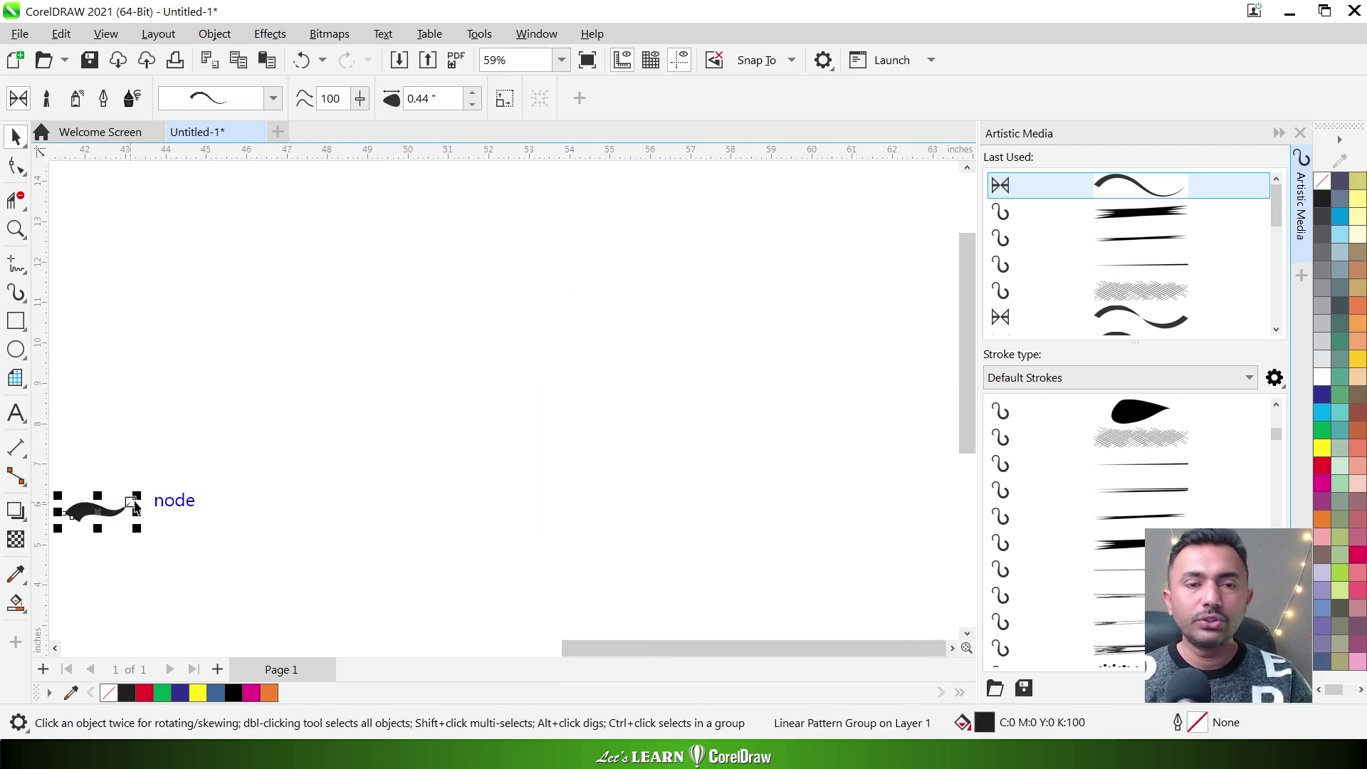
pyautogui.hotkey('shift', 'F2')
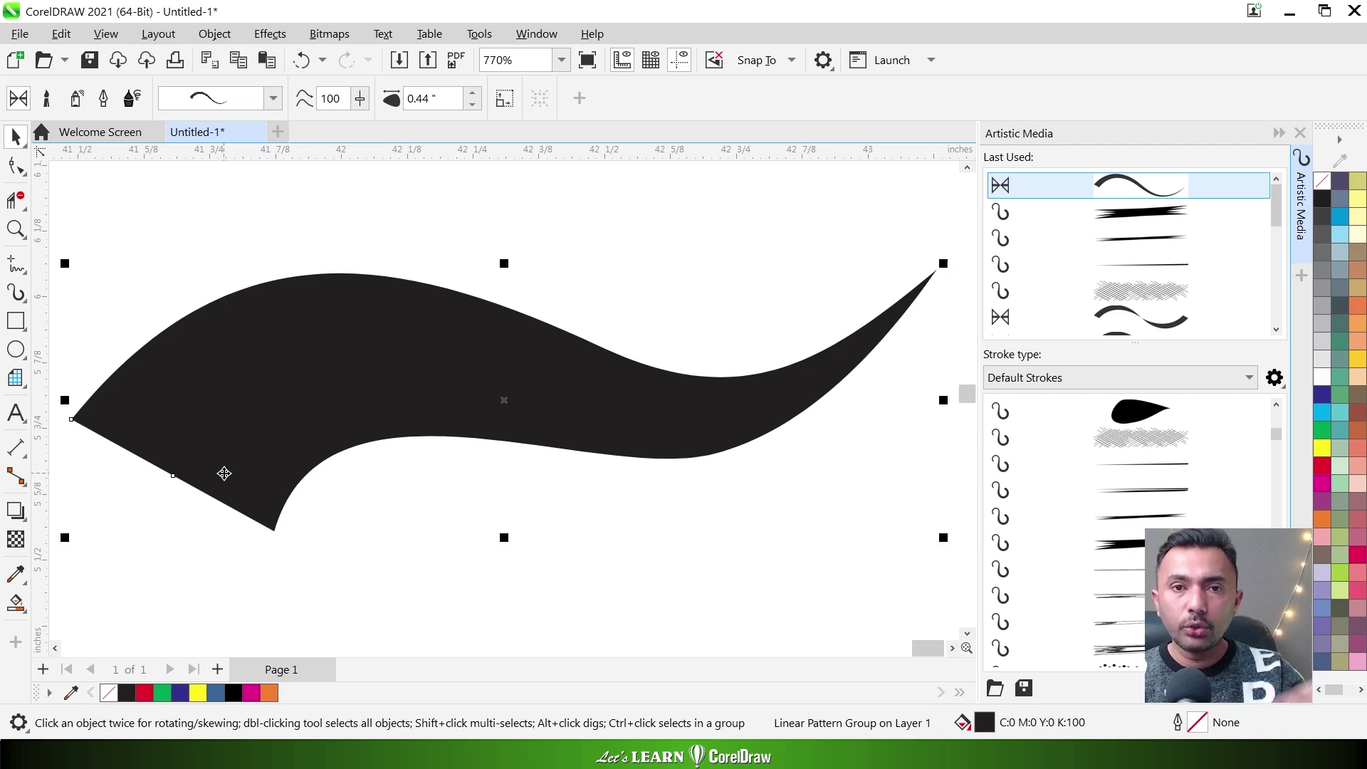
pyautogui.click(503, 101)
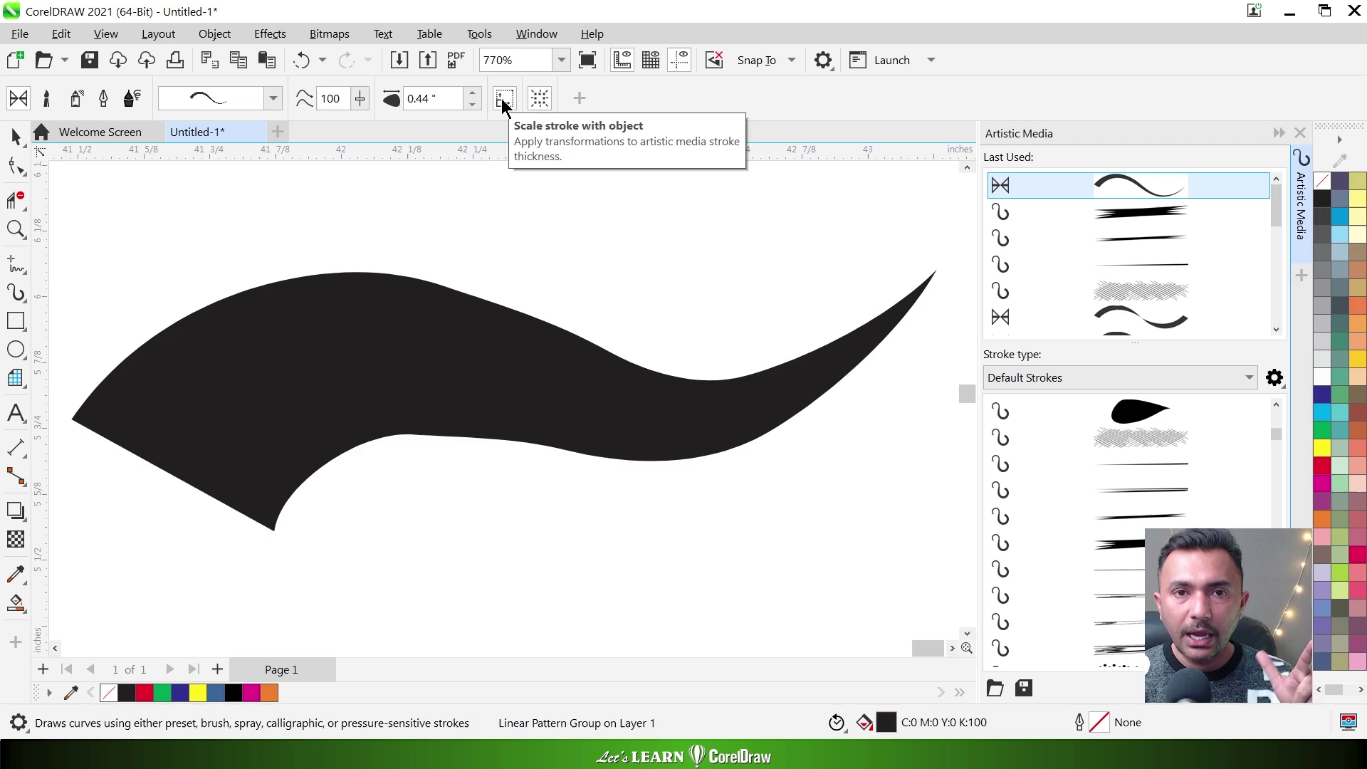
pyautogui.scroll(-10, 489, 360)
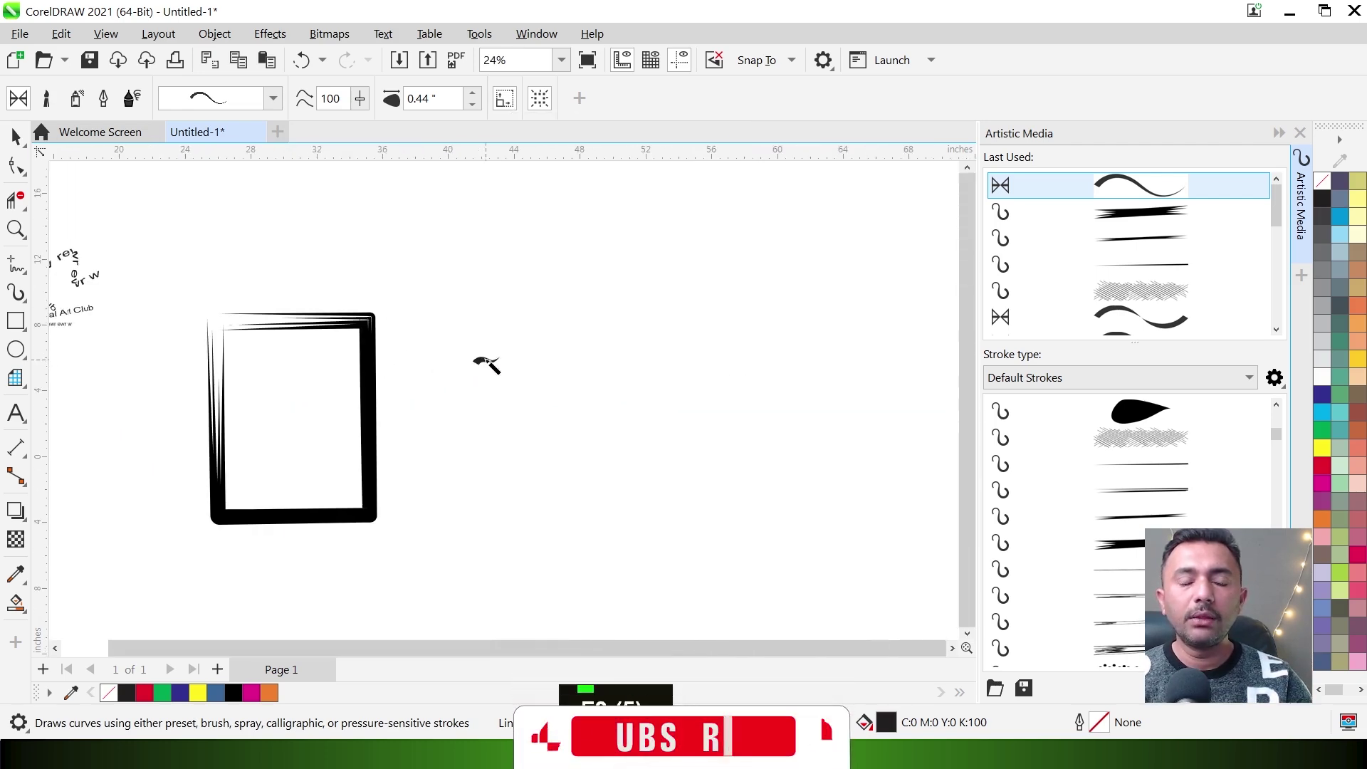
pyautogui.moveTo(477, 362)
pyautogui.mouseDown()
pyautogui.moveTo(528, 372)
pyautogui.moveTo(834, 261)
pyautogui.mouseUp()
pyautogui.press('space')
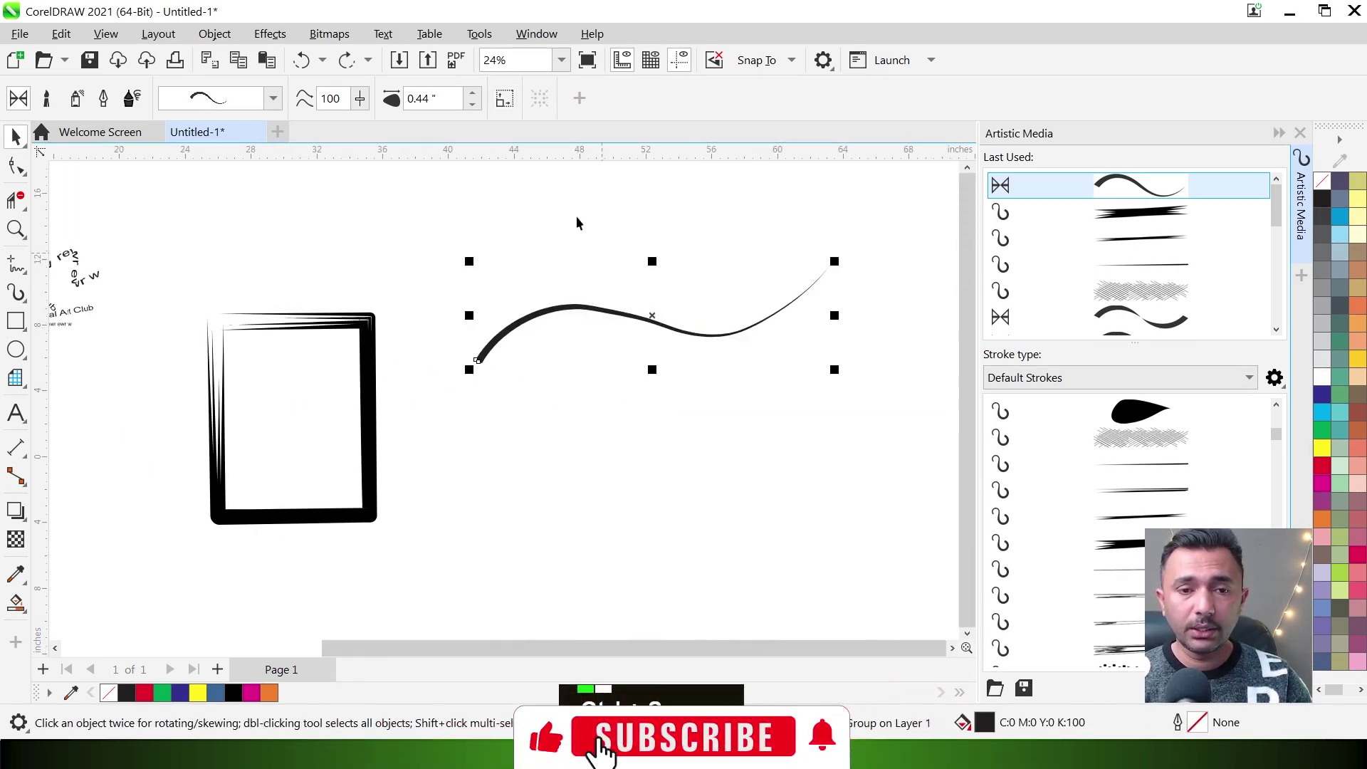
# Turn on Scale stroke with object and shrink the long wavy stroke proportionally to about 1.3 inches wide
pyautogui.click(505, 99)
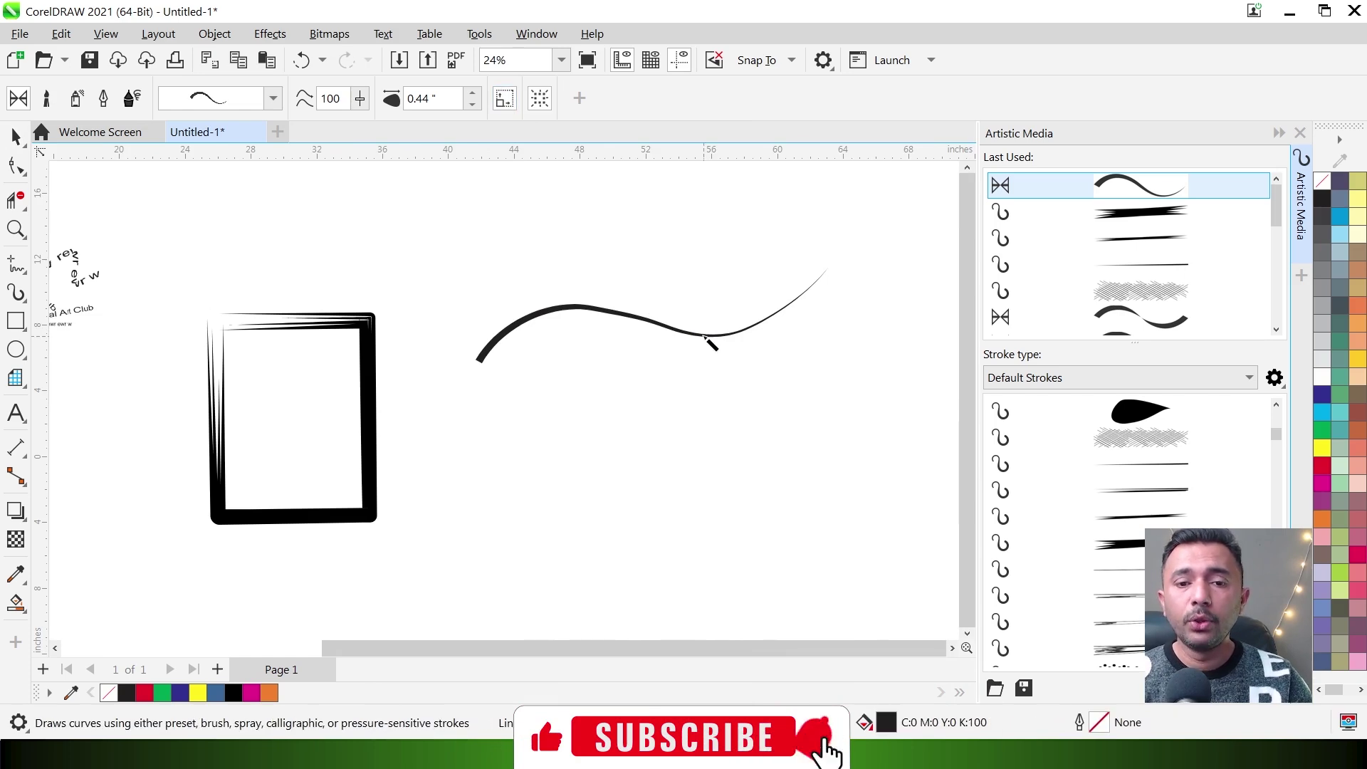
pyautogui.press('space')
pyautogui.moveTo(835, 265); pyautogui.dragTo(449, 385)
pyautogui.press('F2')
pyautogui.press('F2')
pyautogui.moveTo(393, 300); pyautogui.dragTo(682, 424)
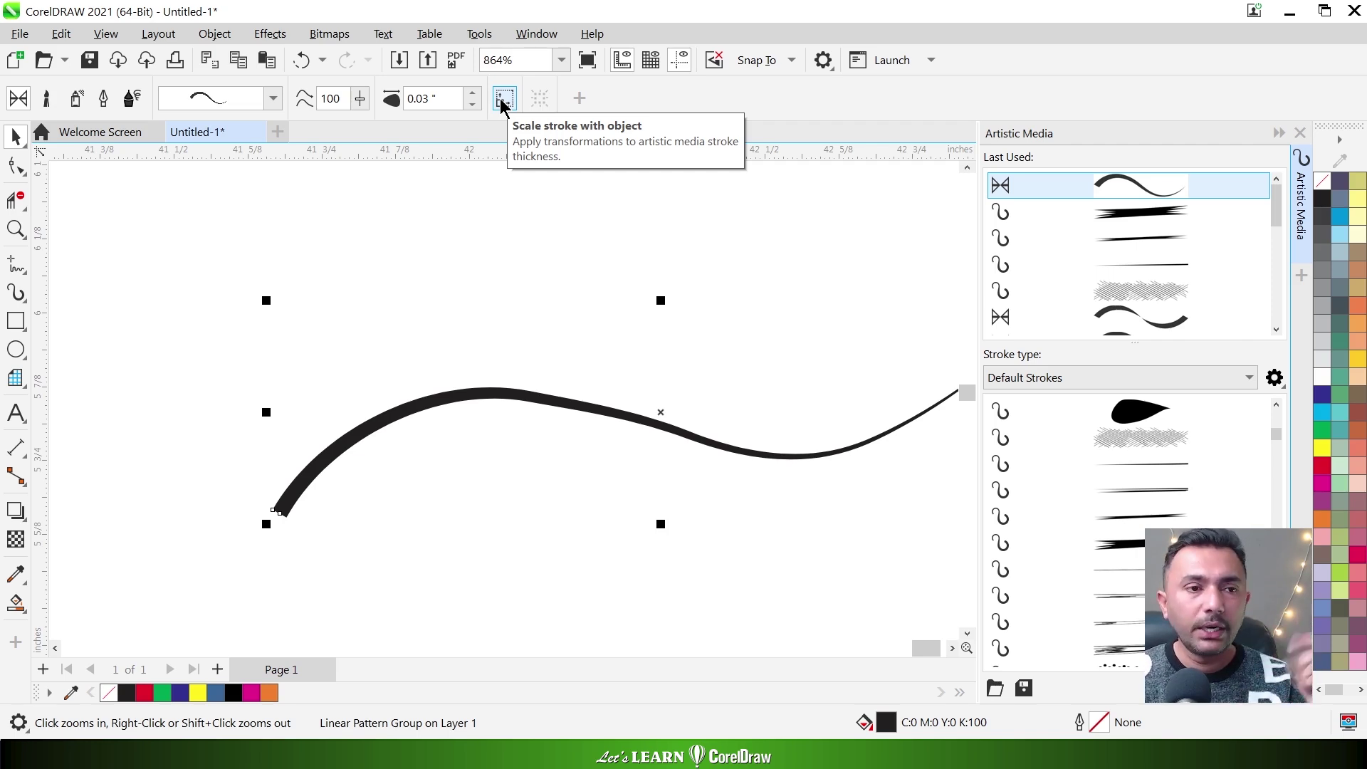
# Switch the Artistic Media tool to the sprayer mode and choose the Stars category
pyautogui.click(54, 105)
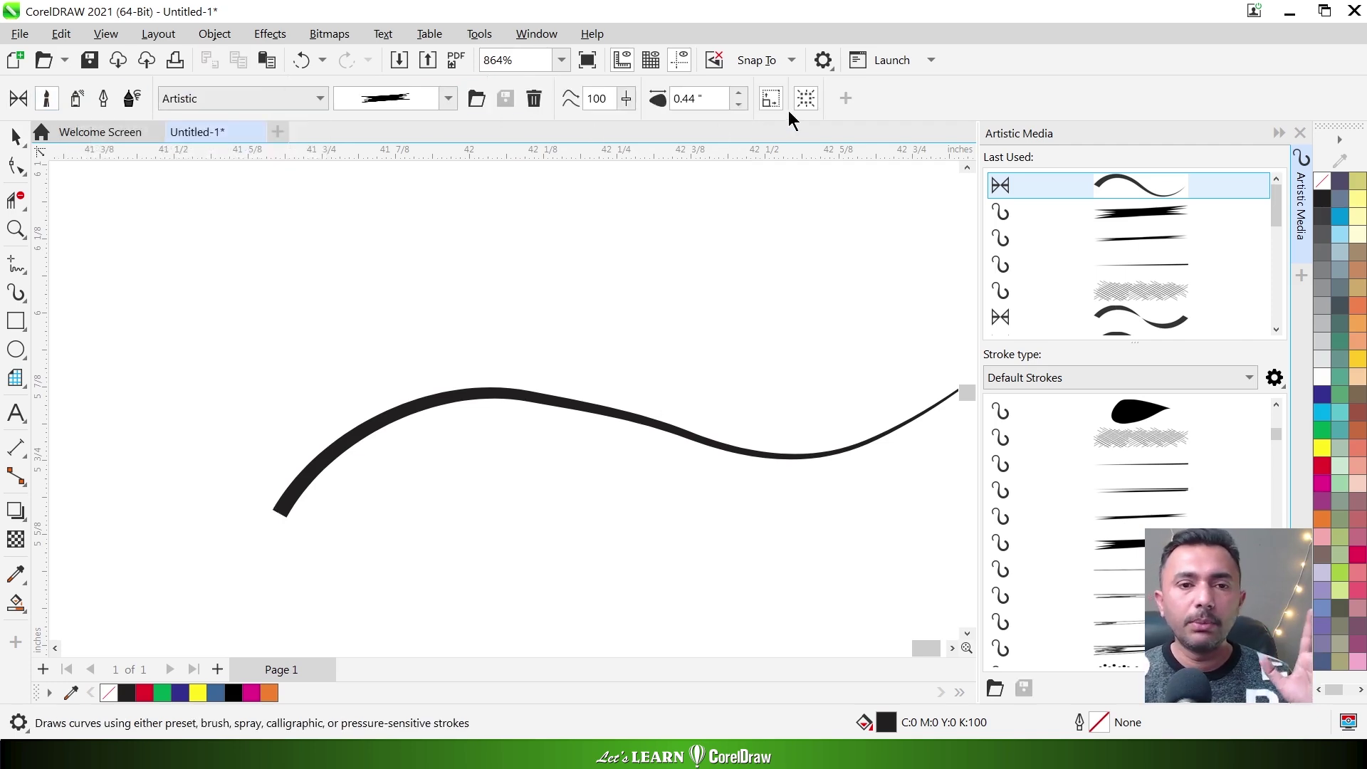
pyautogui.click(77, 102)
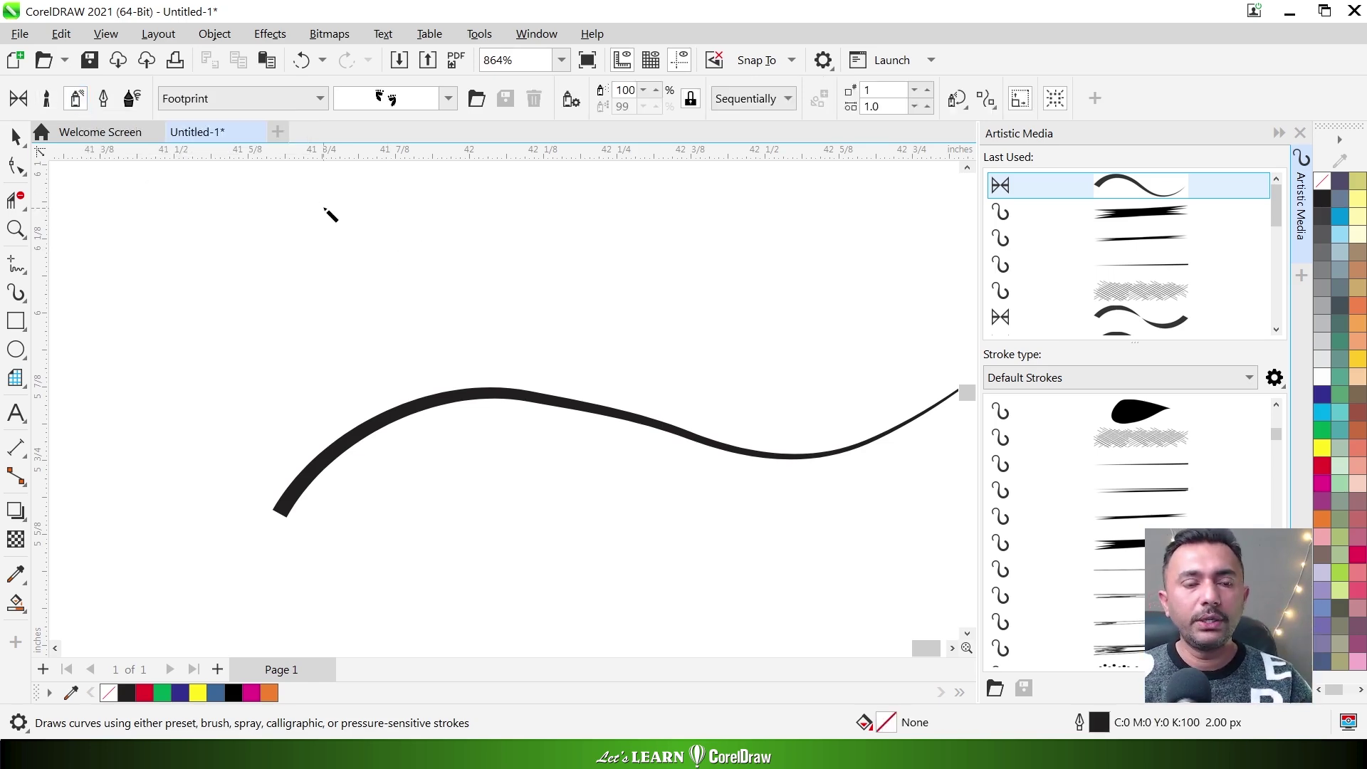
pyautogui.click(275, 100)
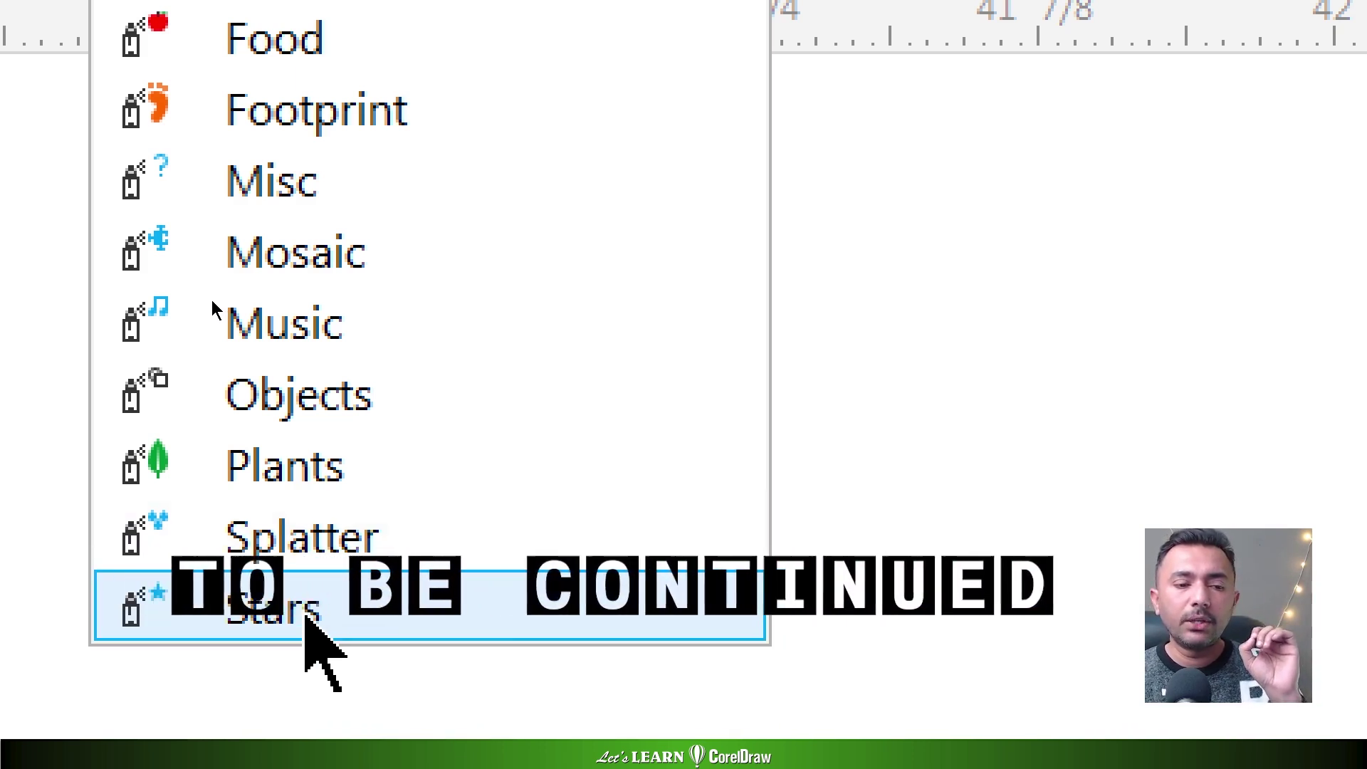
pyautogui.click(305, 614)
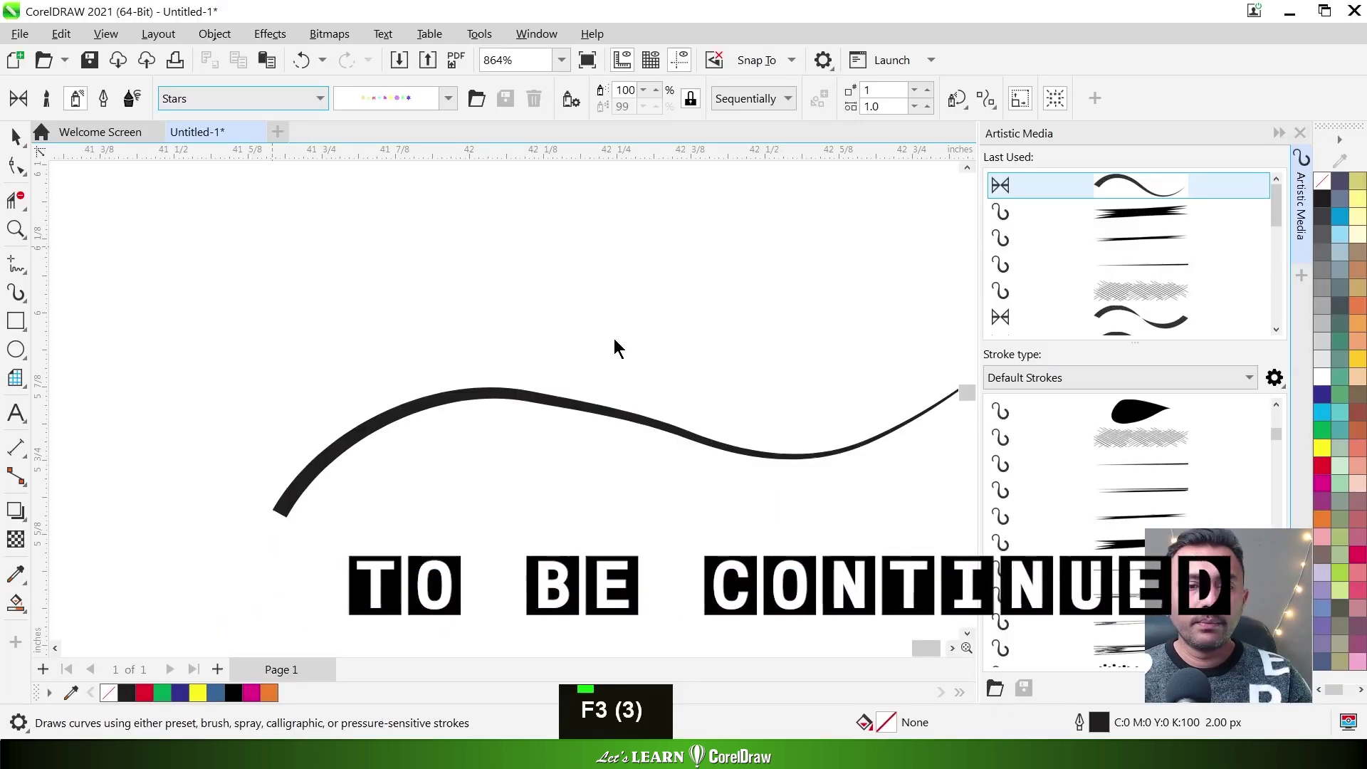
# Select the artwork on the page with a marquee starting above the page's upper-left corner
pyautogui.press('F3')
pyautogui.press('F3')
pyautogui.press('F3')
pyautogui.press('F3')
pyautogui.press('F3')
pyautogui.press('F3')
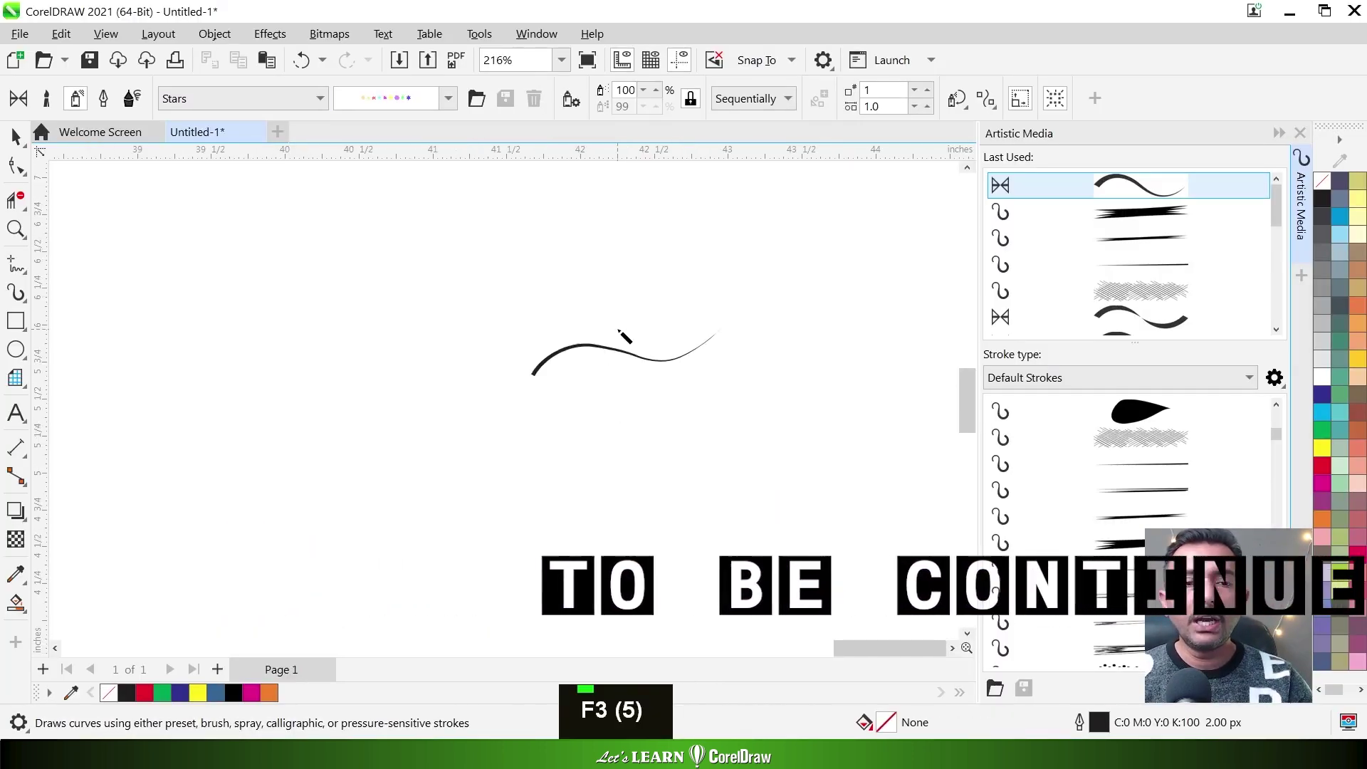
pyautogui.press('F2')
pyautogui.moveTo(641, 269); pyautogui.dragTo(397, 495)
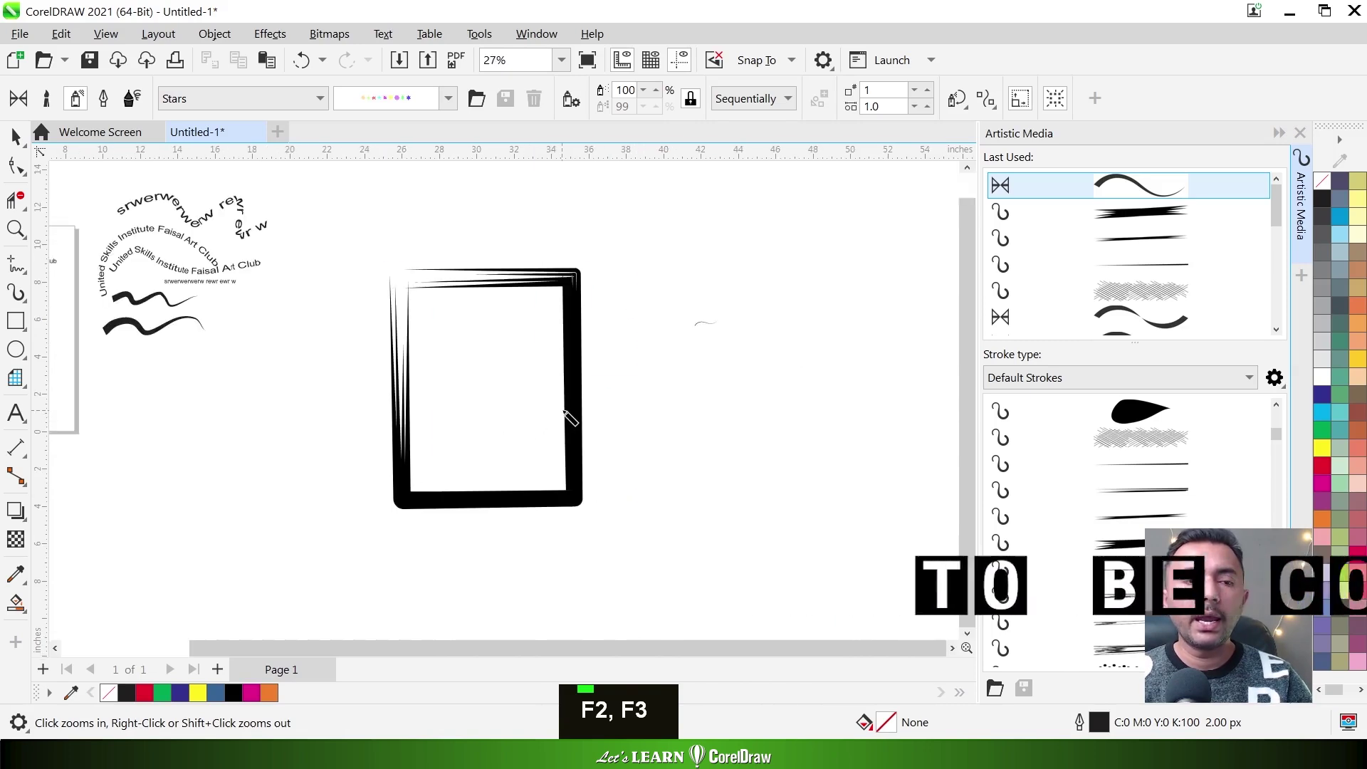
pyautogui.press('F3')
pyautogui.moveTo(700, 261); pyautogui.dragTo(195, 459)
pyautogui.hotkey('ctrl', 'space')
pyautogui.click(150, 267)
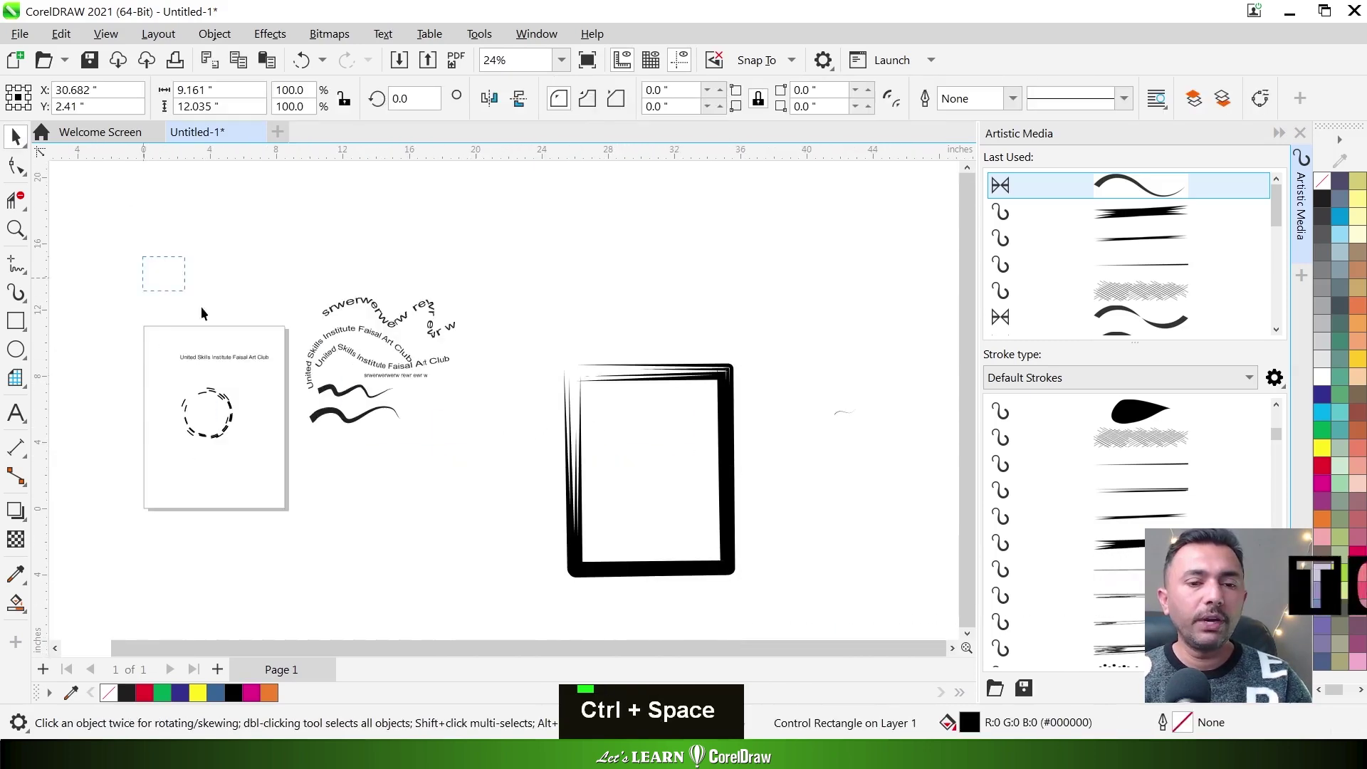